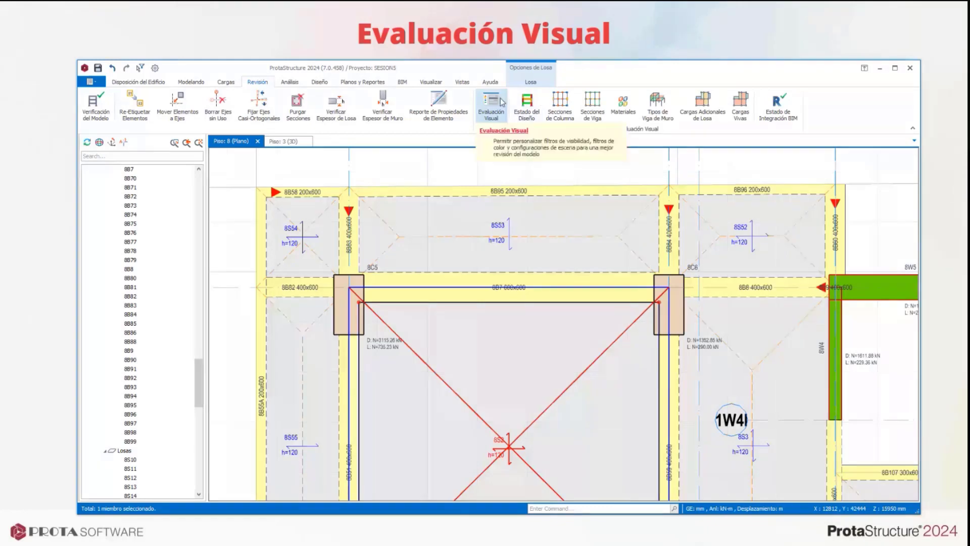
Review the recolouring criteria in the visual interrogation settings and accept them without selecting another criterion.
click(492, 103)
drag(508, 167, 303, 119)
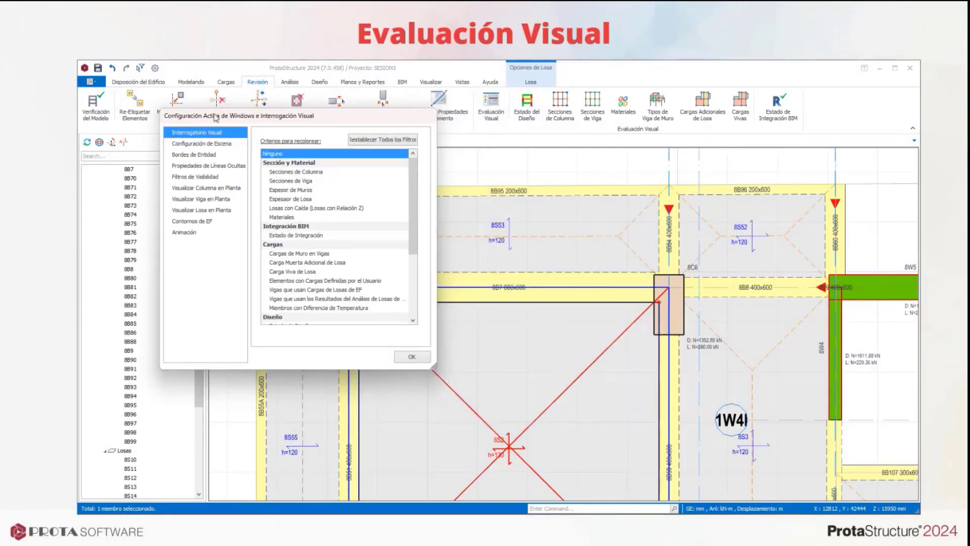
click(412, 356)
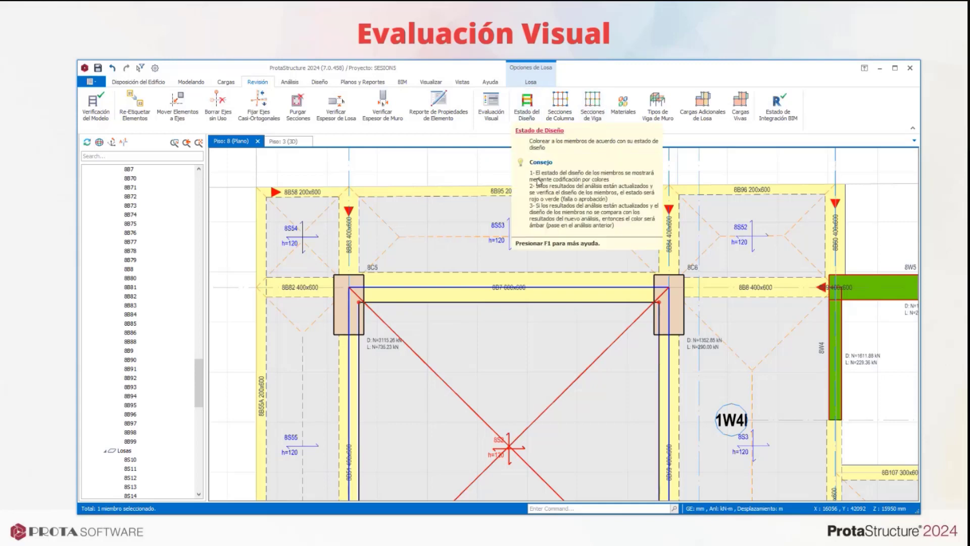
Recolour the Piso 8 plan by column section, inspect the columns and clear the slab selection.
scroll(431, 242, down, 3)
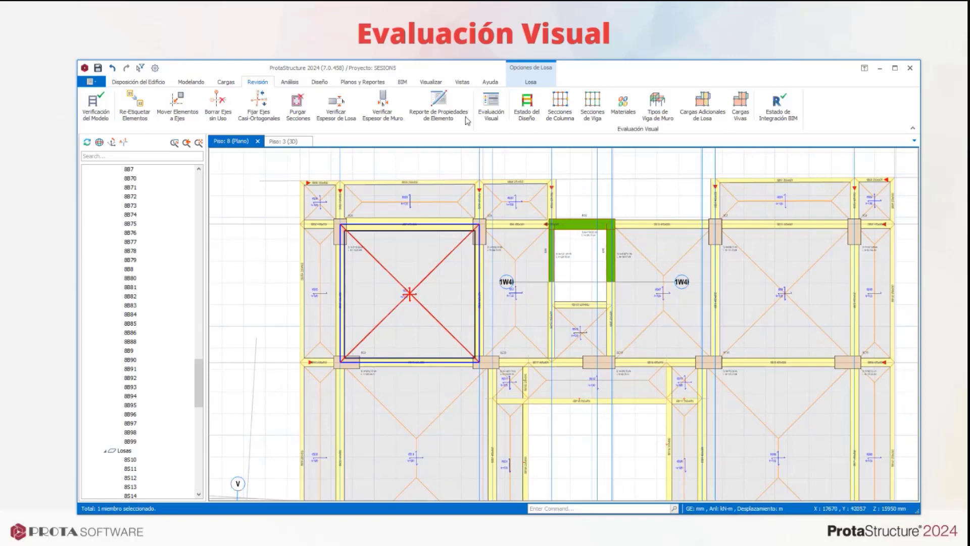
scroll(510, 243, down, 4)
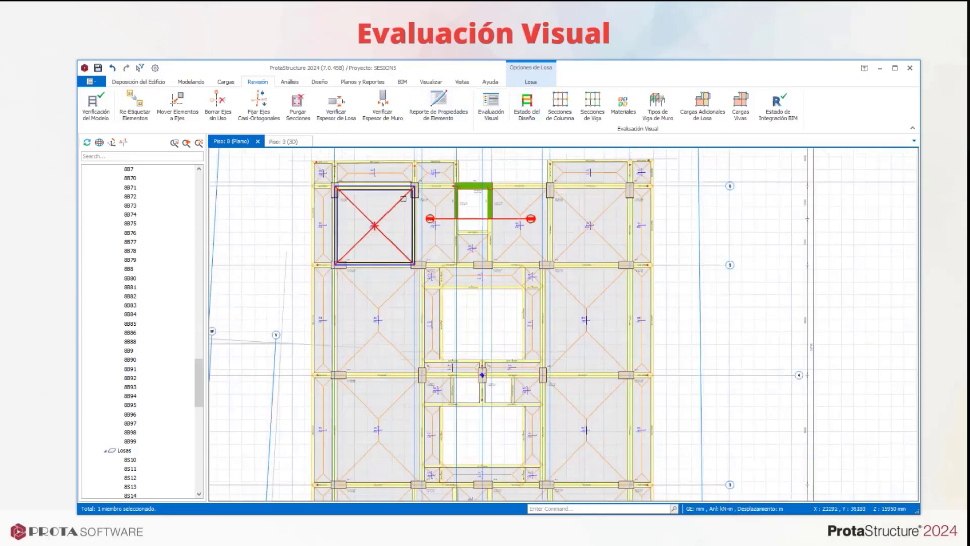
middle_drag(422, 178, 399, 244)
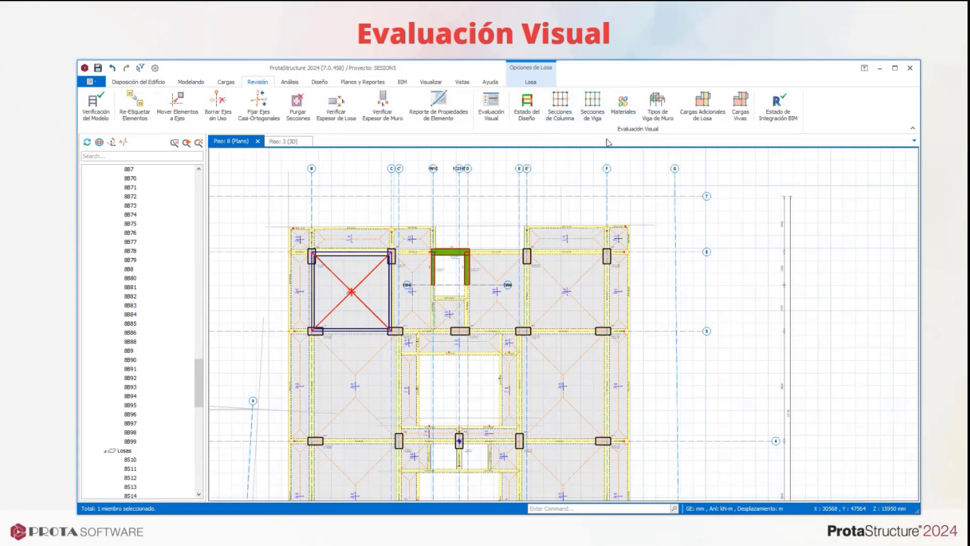
click(560, 107)
scroll(649, 303, down, 5)
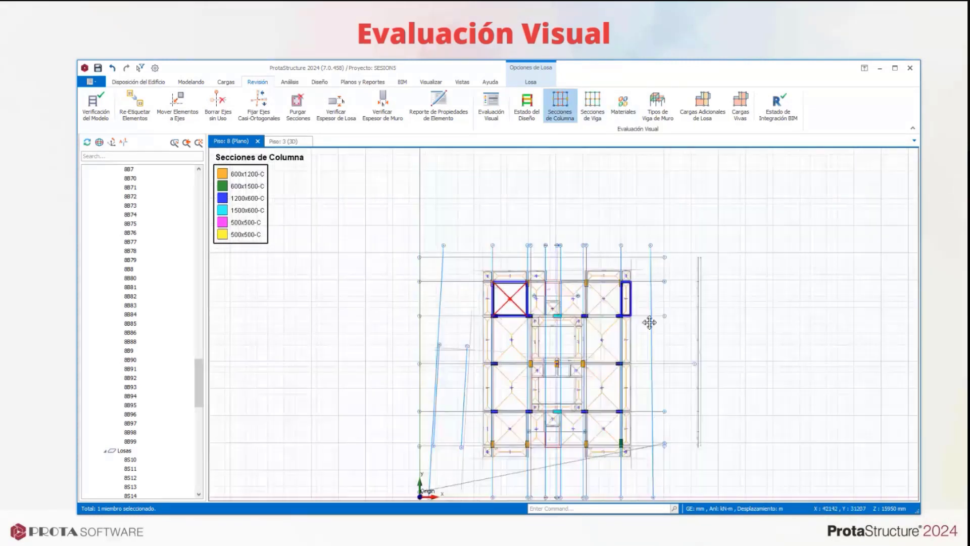
scroll(652, 283, up, 3)
middle_drag(653, 270, 636, 254)
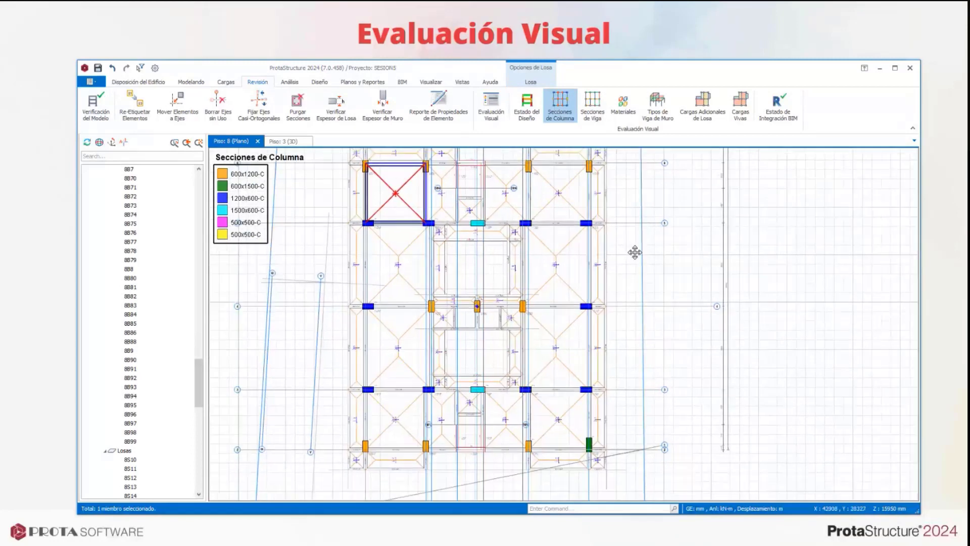
click(693, 257)
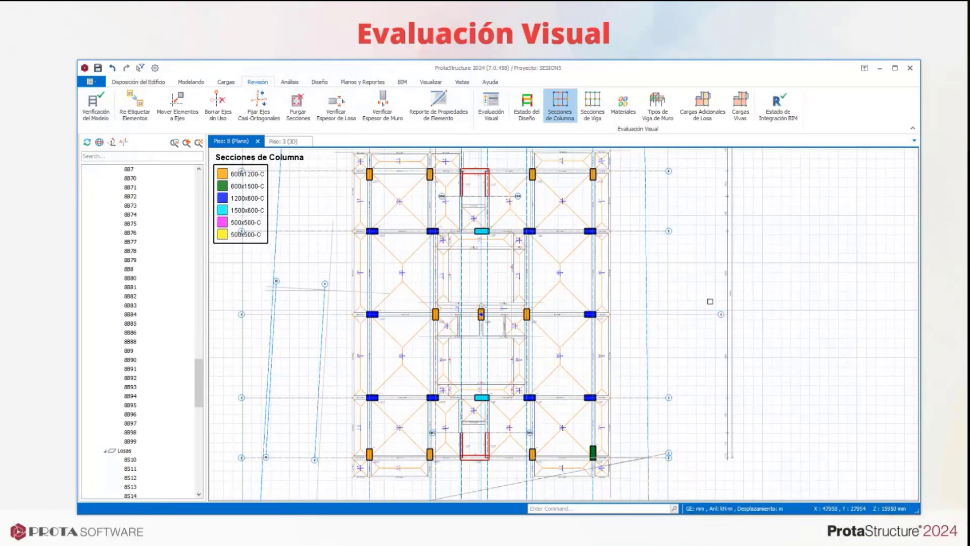
Switch to the Piso 3 3D view and remove the wall-load colouring from the model.
click(292, 144)
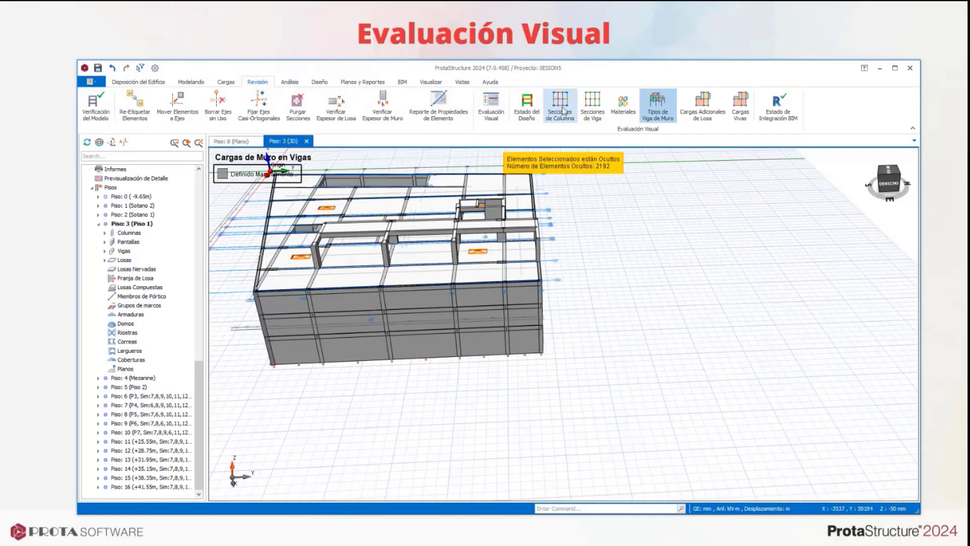
click(560, 107)
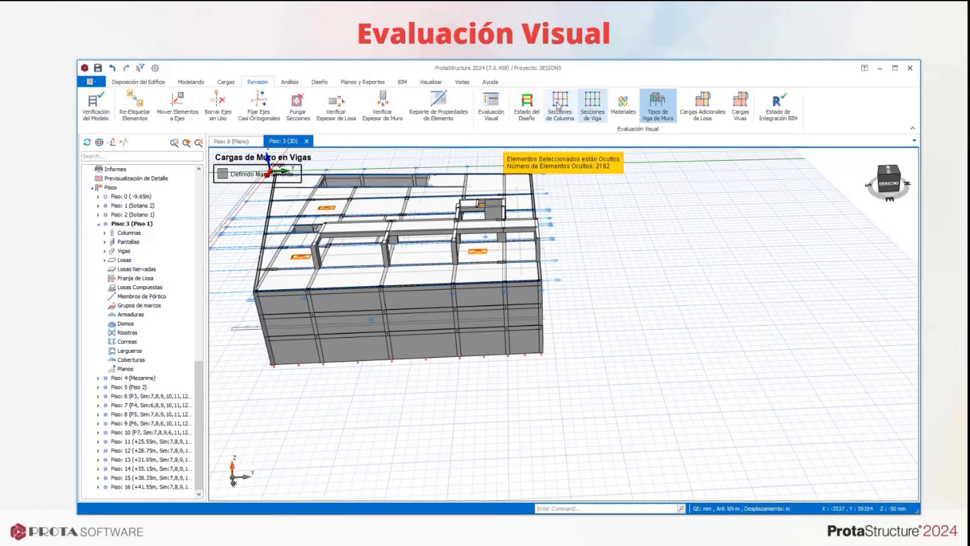
scroll(568, 192, down, 2)
middle_drag(577, 237, 587, 314)
scroll(575, 109, down, 2)
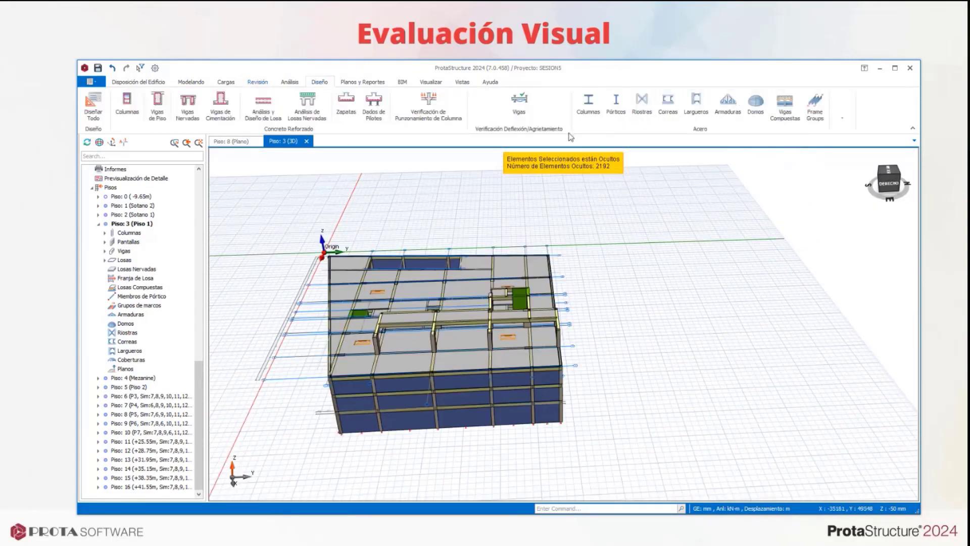
Show all hidden elements of the building in the 3D view.
middle_drag(541, 158, 505, 182)
right_click(504, 181)
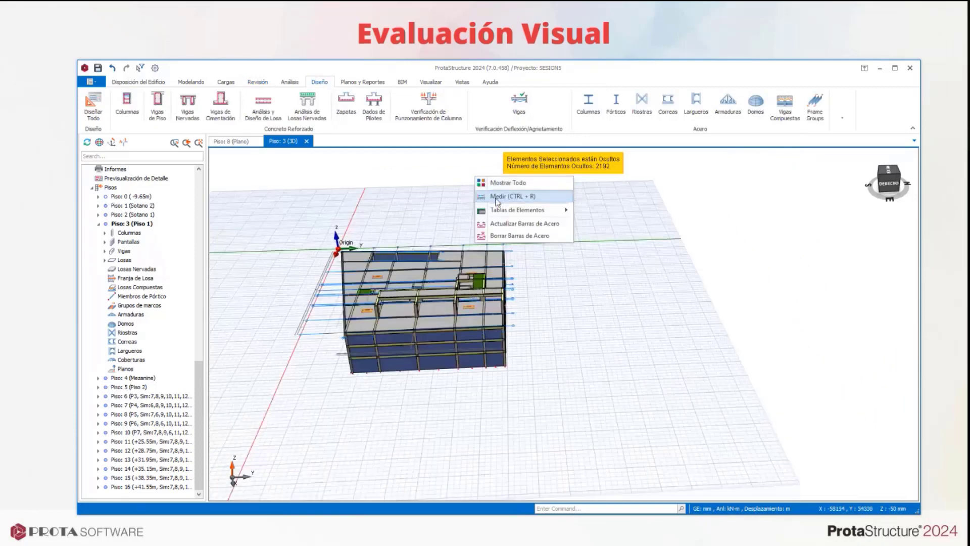
click(503, 183)
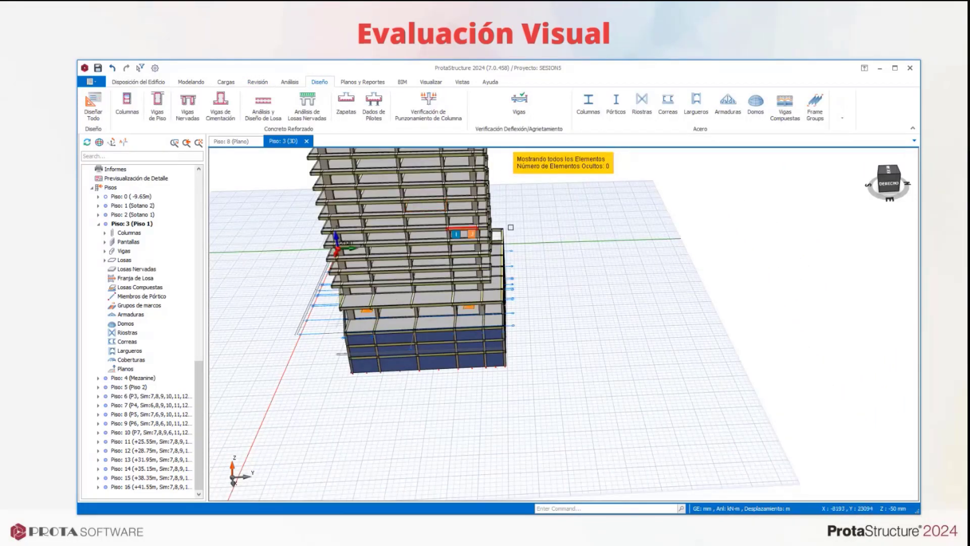
scroll(509, 235, down, 1)
middle_drag(512, 239, 531, 321)
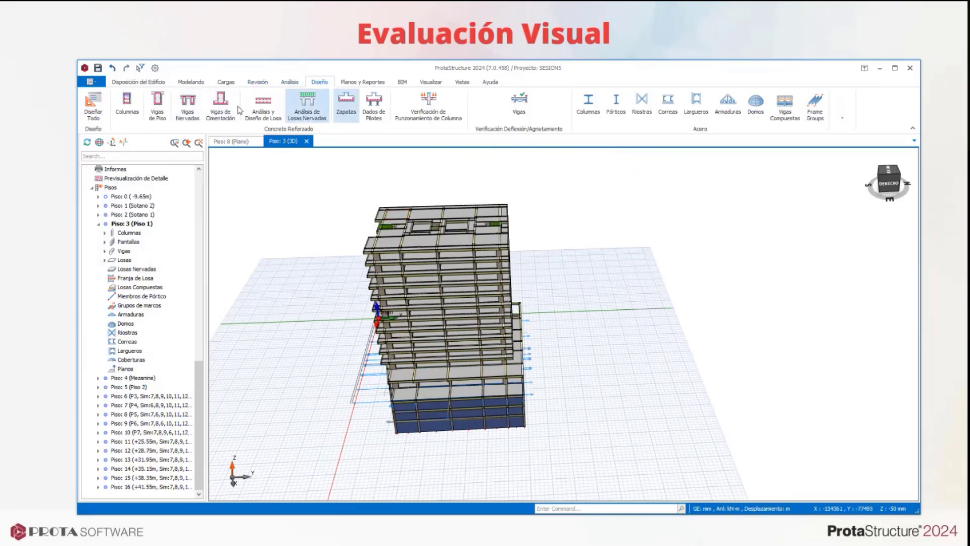
Return to the Piso 8 plan, review its column sections and recolour the plan by beam section.
click(247, 141)
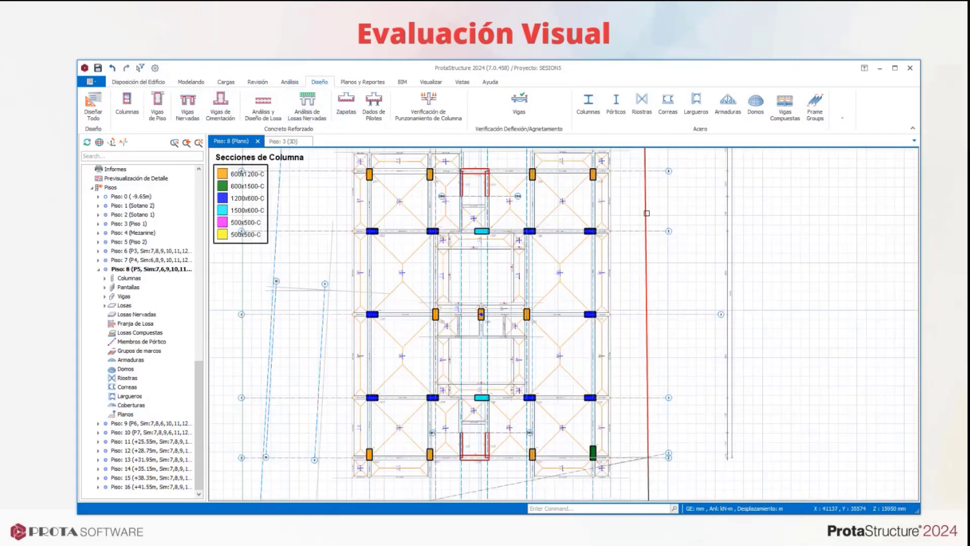
middle_drag(650, 223, 643, 227)
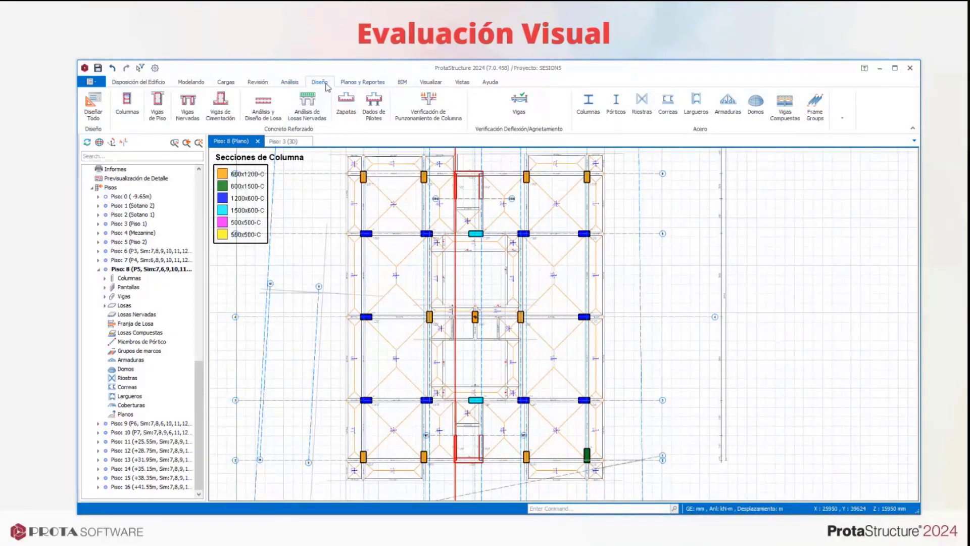
click(260, 83)
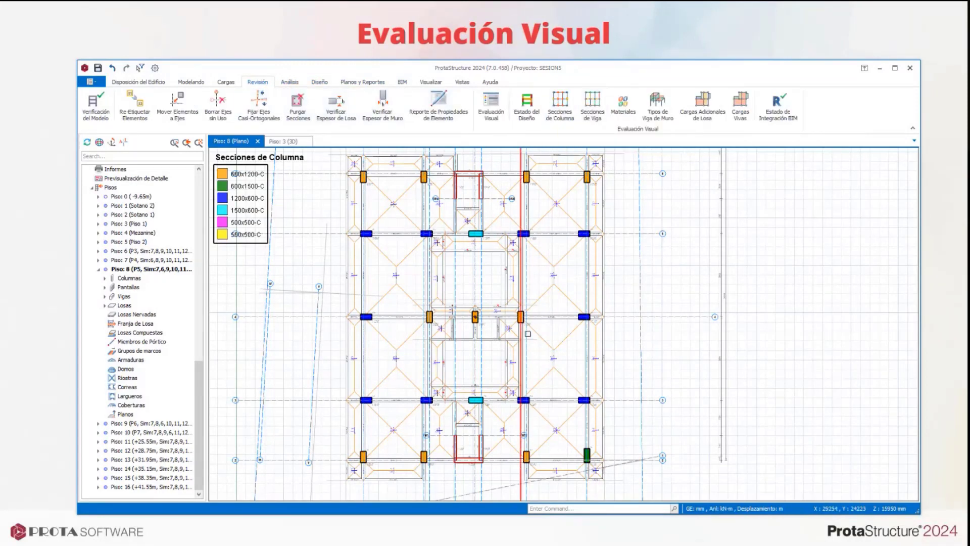
scroll(533, 344, down, 1)
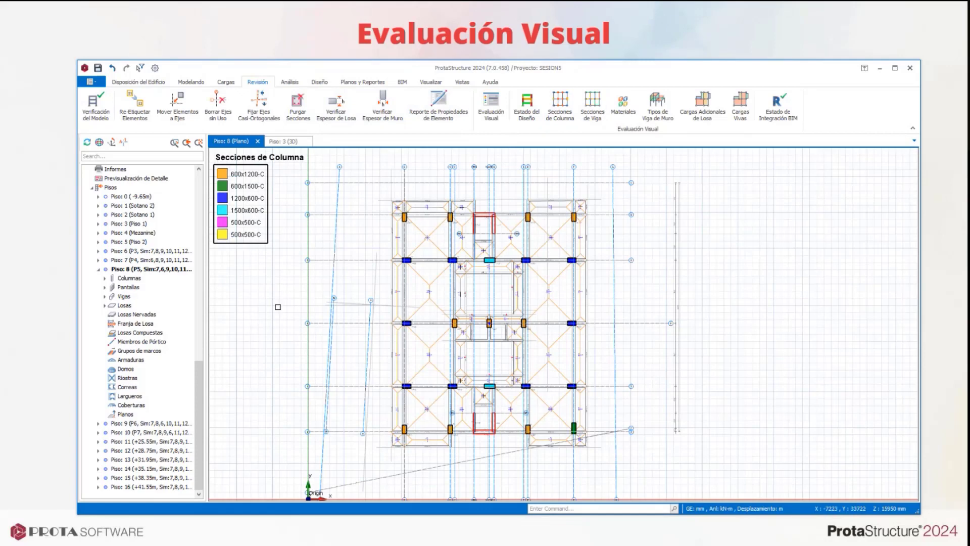
middle_drag(604, 312, 537, 296)
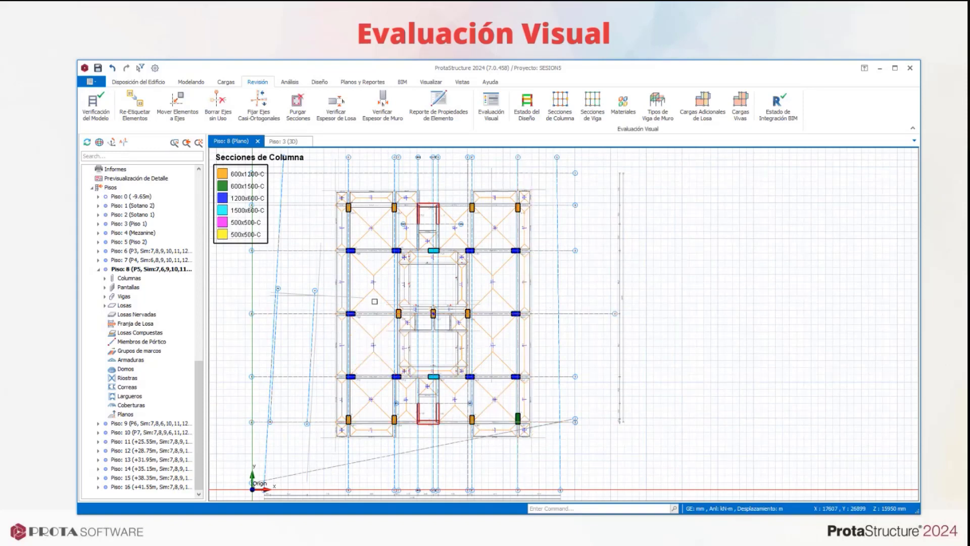
click(593, 106)
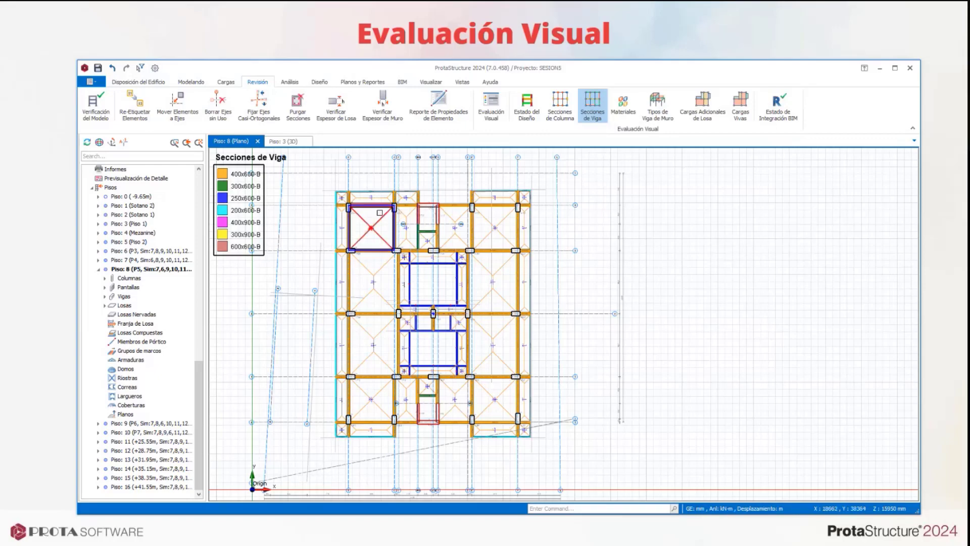
scroll(376, 212, up, 3)
scroll(358, 182, down, 3)
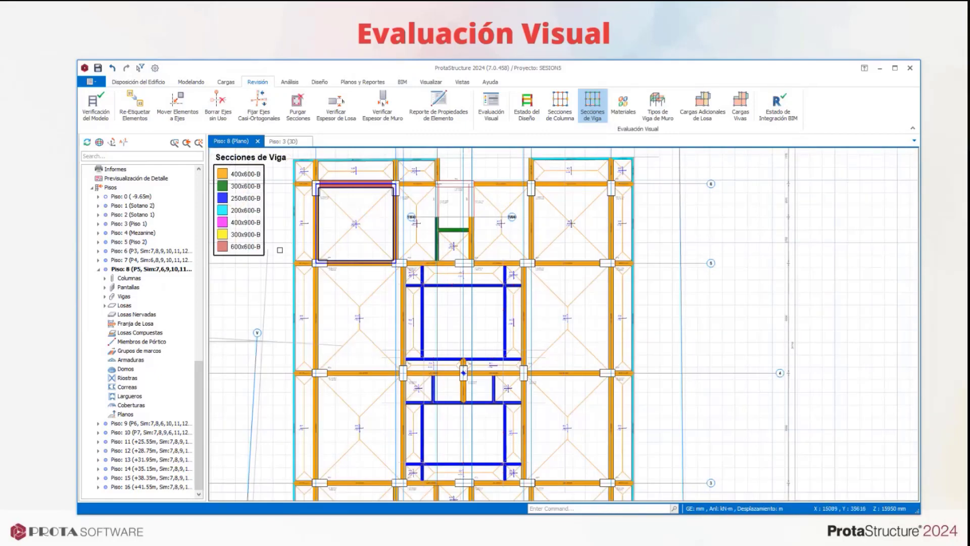
Recolour the Piso 8 plan by material and by beam wall type.
click(623, 103)
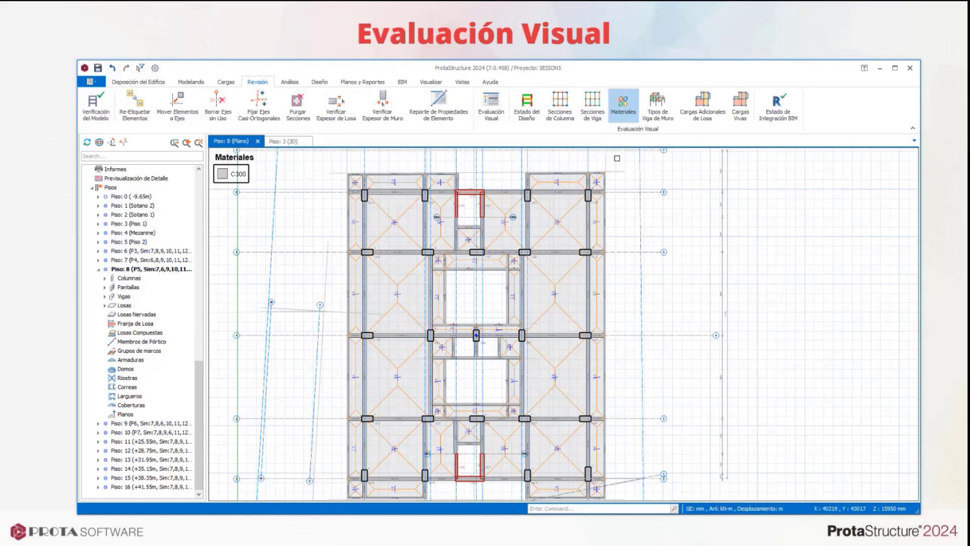
click(658, 107)
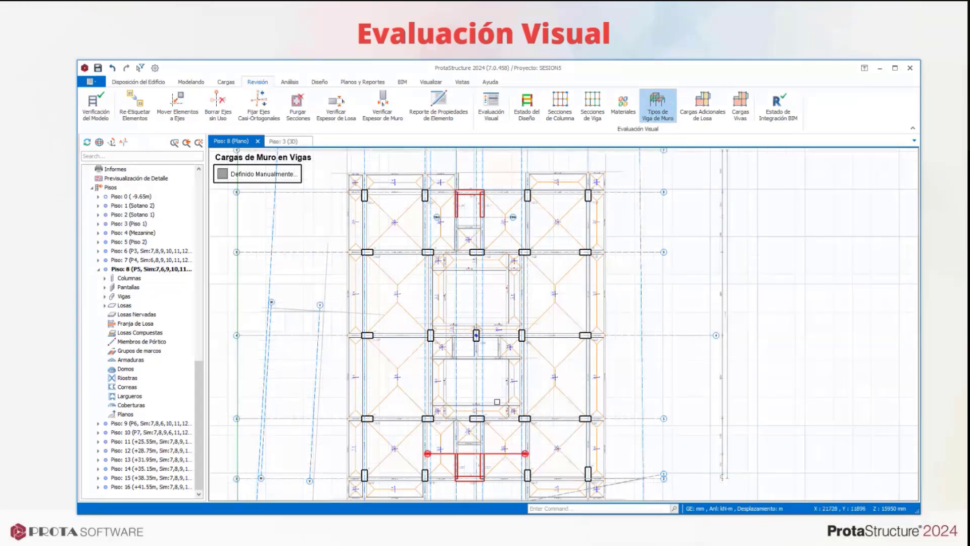
Recolour the Piso 8 slabs by additional dead load, inspect the plan, and recolour them by live load.
click(707, 117)
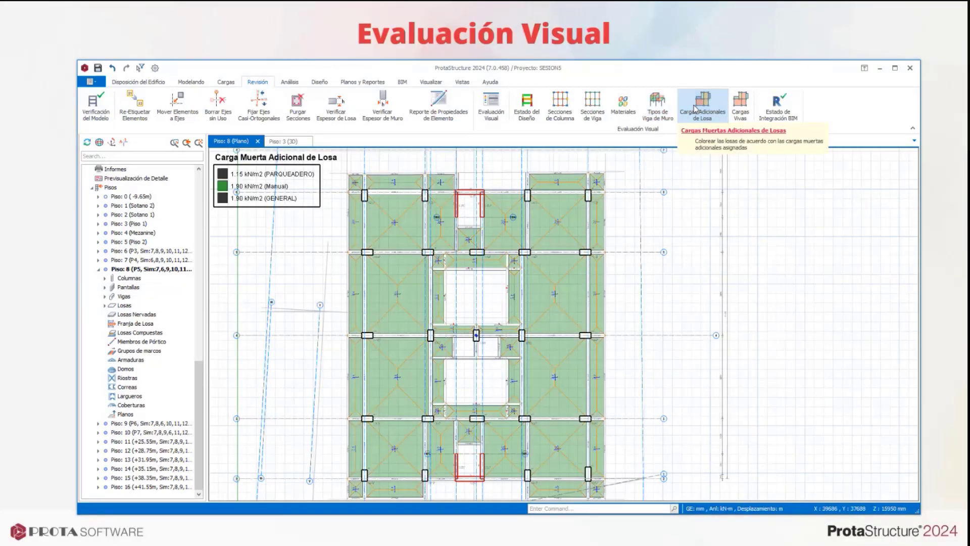
scroll(743, 234, down, 2)
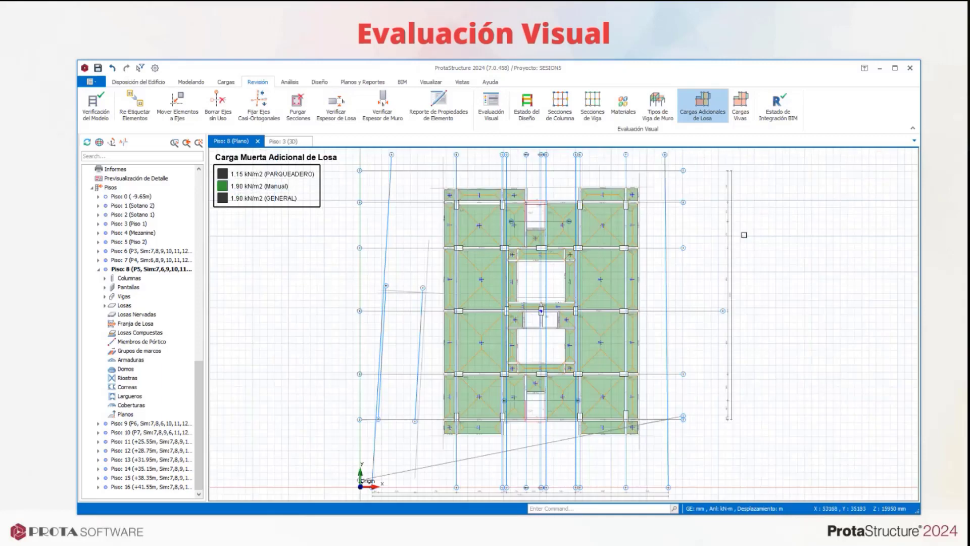
middle_drag(743, 234, 683, 208)
scroll(426, 251, up, 2)
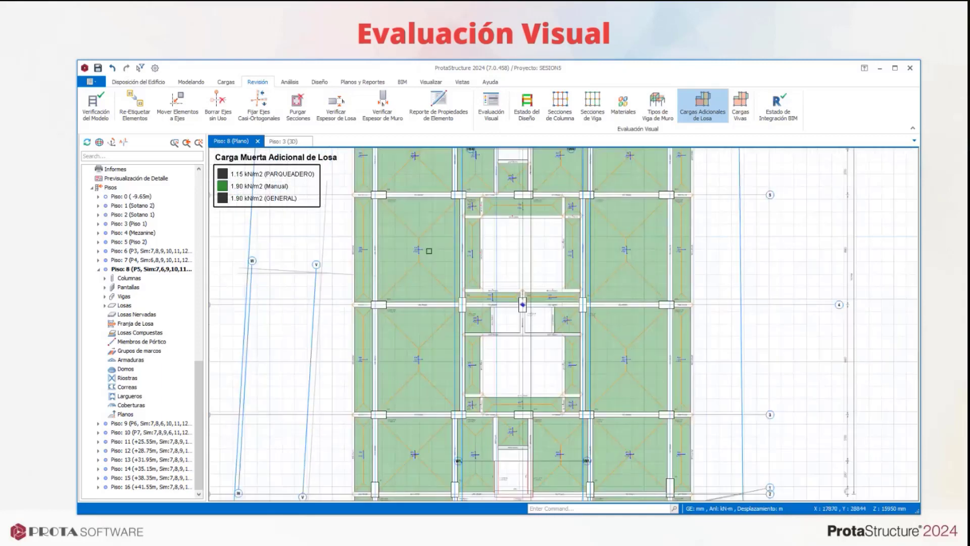
middle_drag(614, 213, 602, 235)
scroll(602, 235, down, 1)
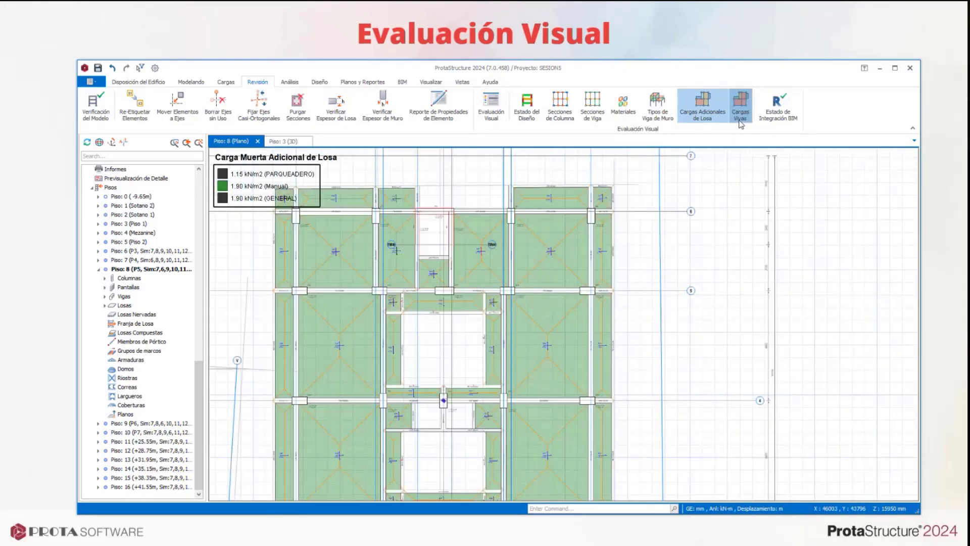
click(741, 105)
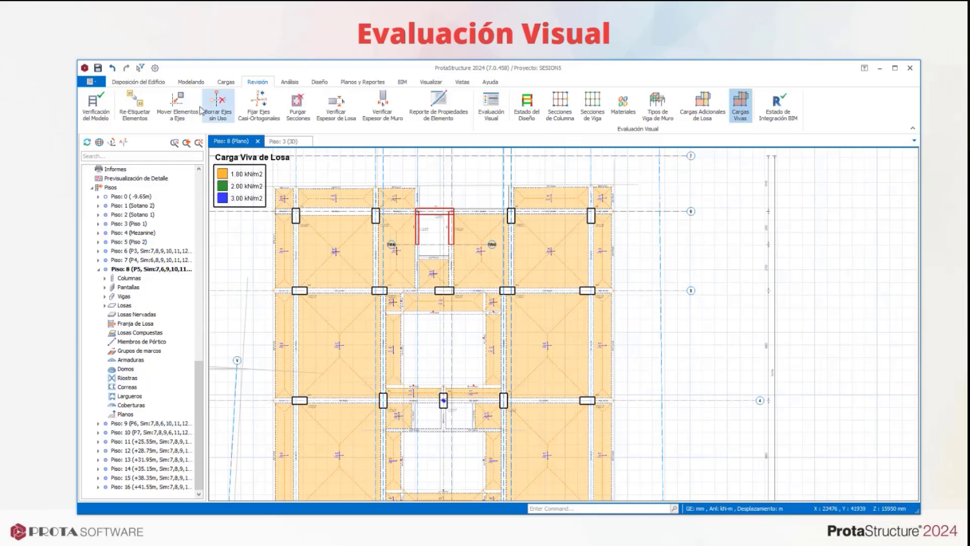
Open the visual evaluation settings and preview the recolouring criteria for steel design utilization ratios, design status and wall loads on beams.
click(504, 112)
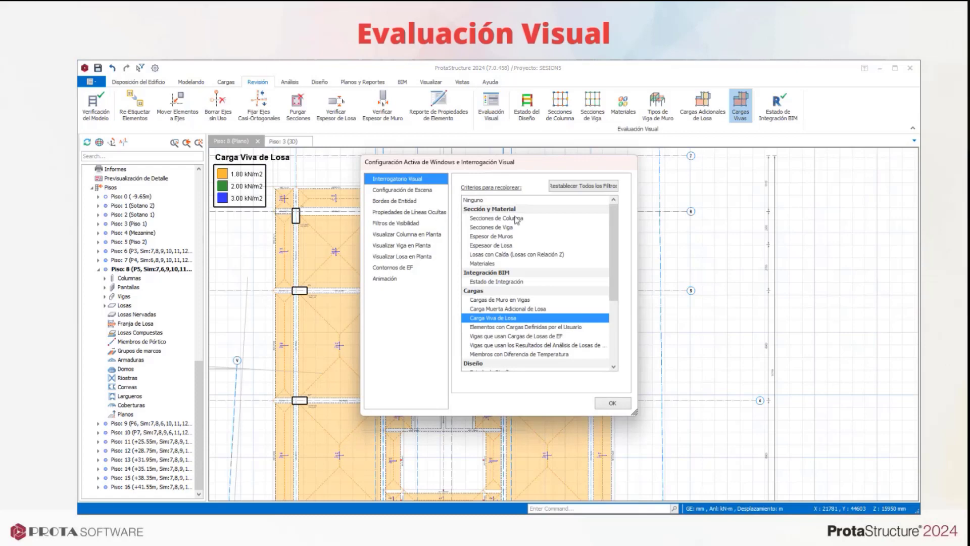
drag(613, 234, 629, 284)
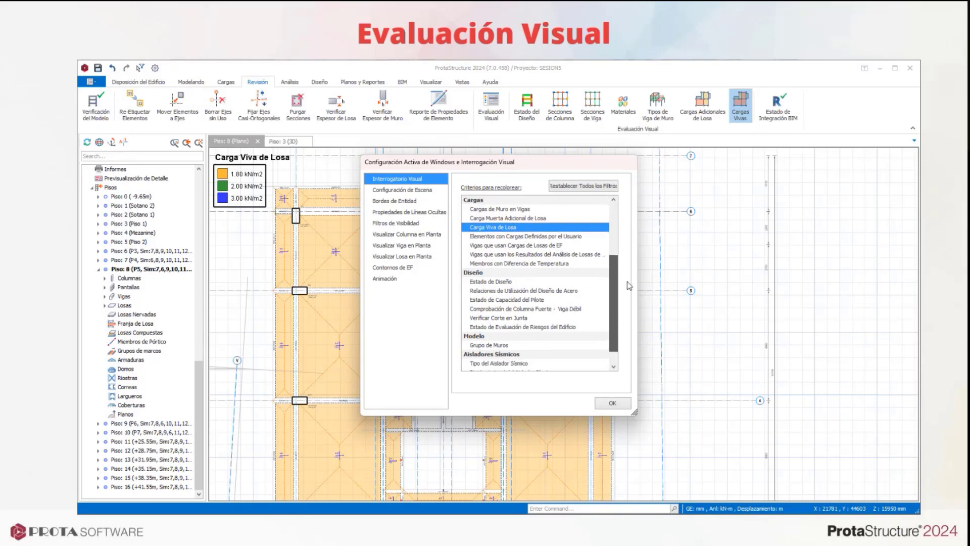
click(490, 292)
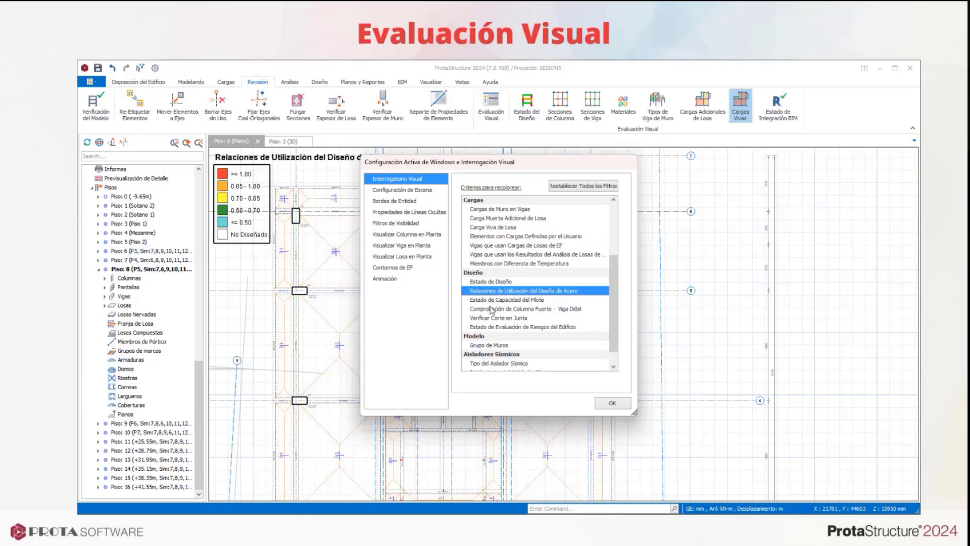
click(478, 281)
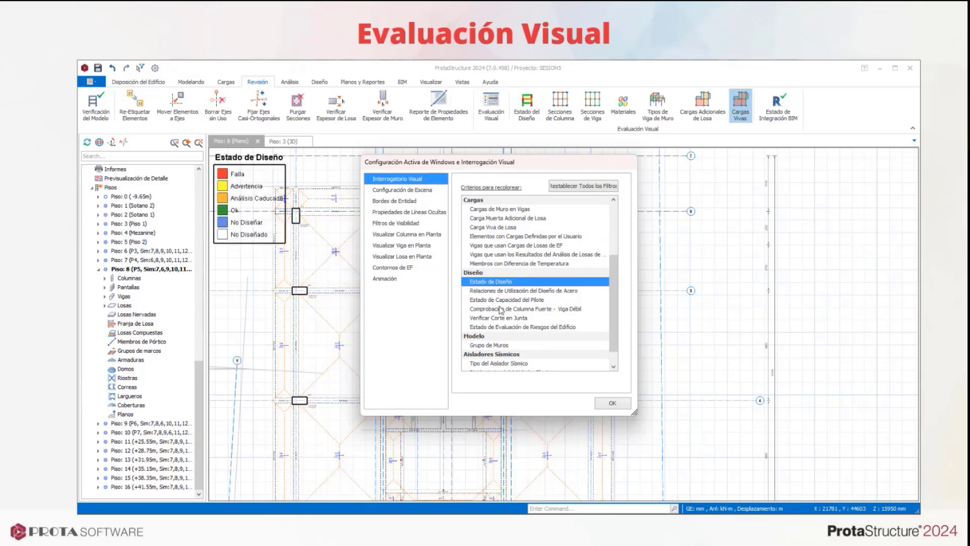
click(500, 291)
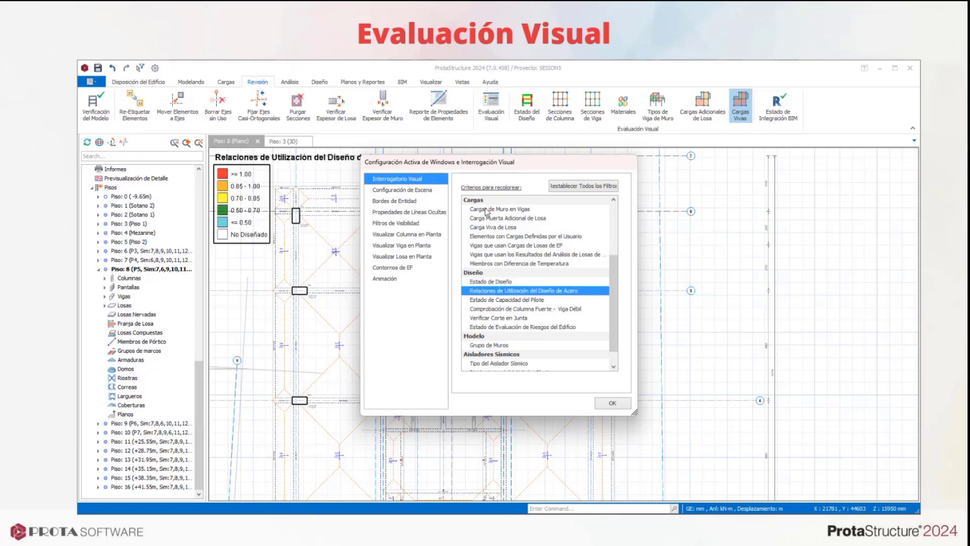
click(486, 209)
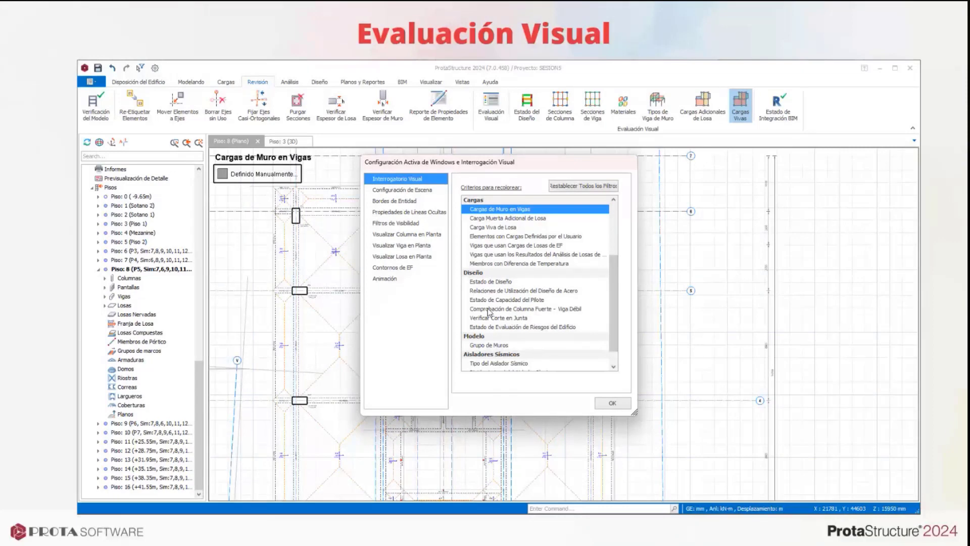
Preview the strong column–weak beam check and set the recolouring criterion to the joint shear check, enlarging the settings dialog to review all criteria.
click(488, 309)
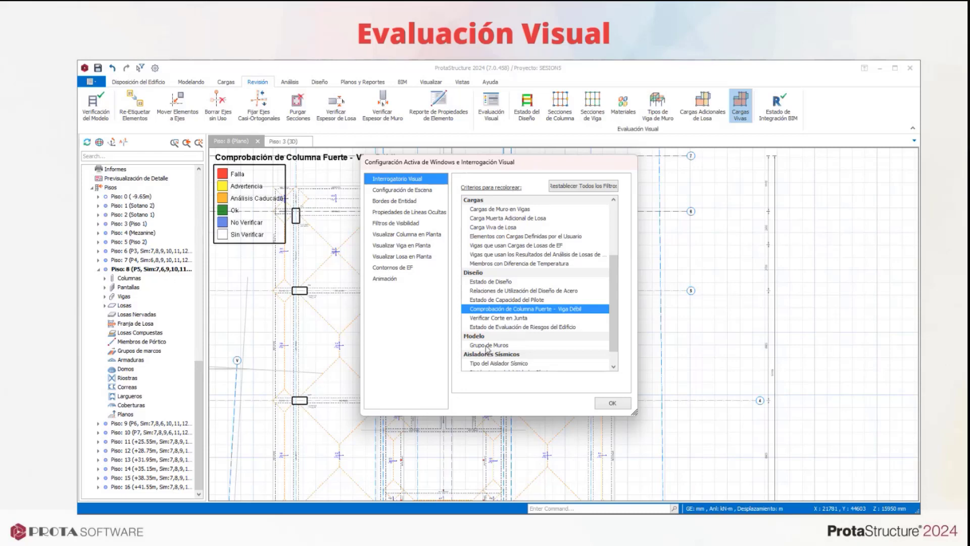
click(505, 318)
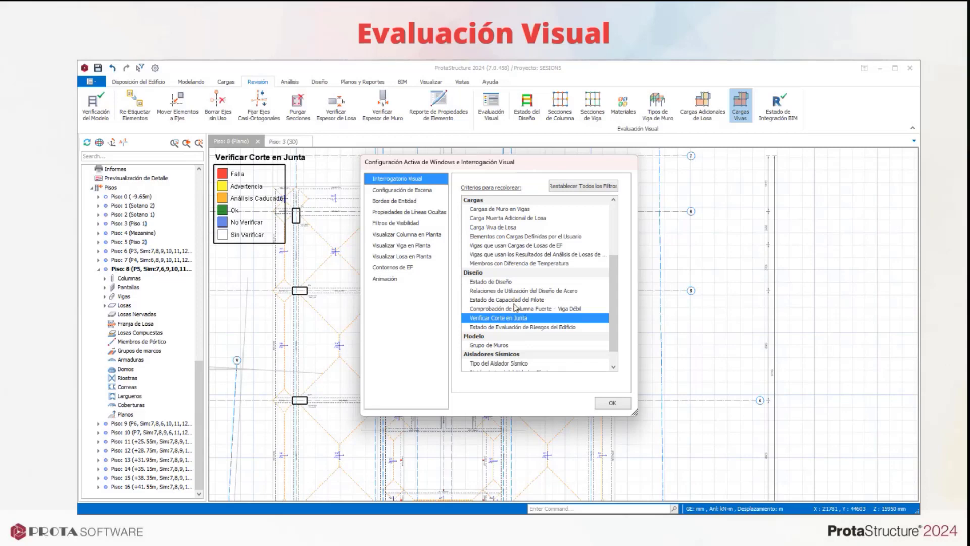
click(513, 308)
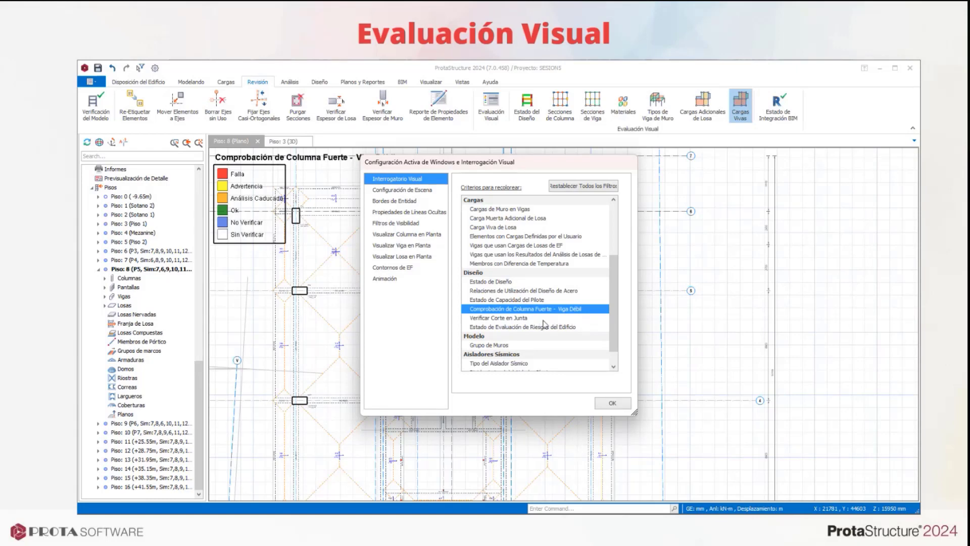
click(491, 321)
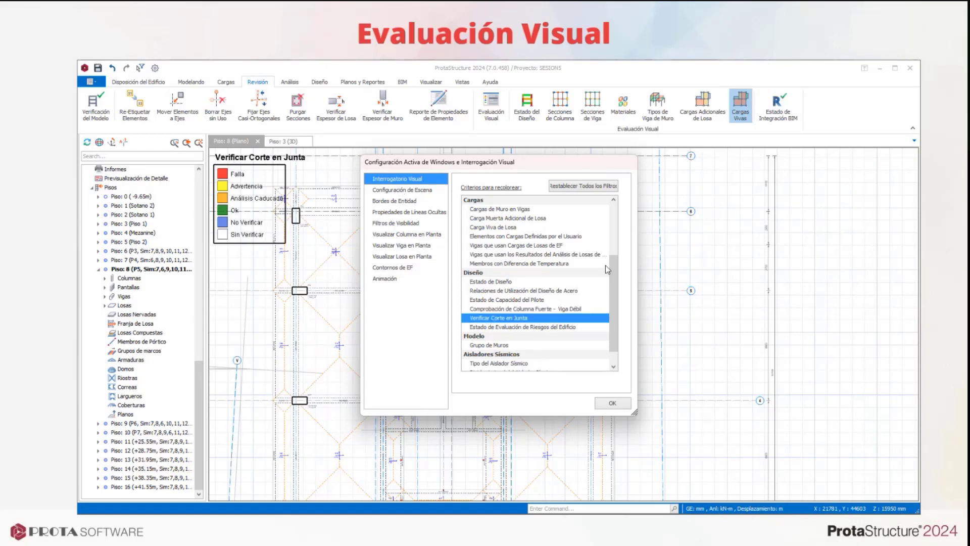
scroll(613, 270, down, 1)
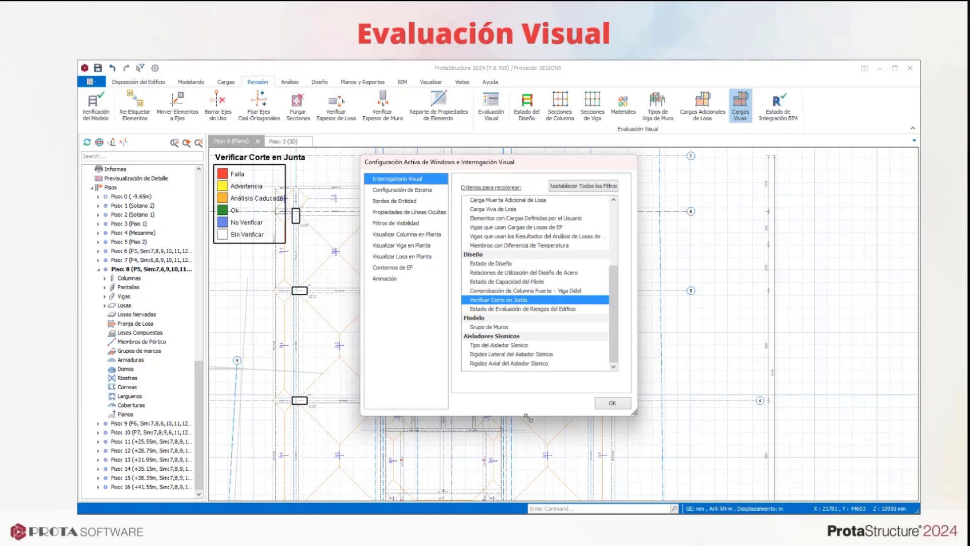
drag(527, 417, 521, 493)
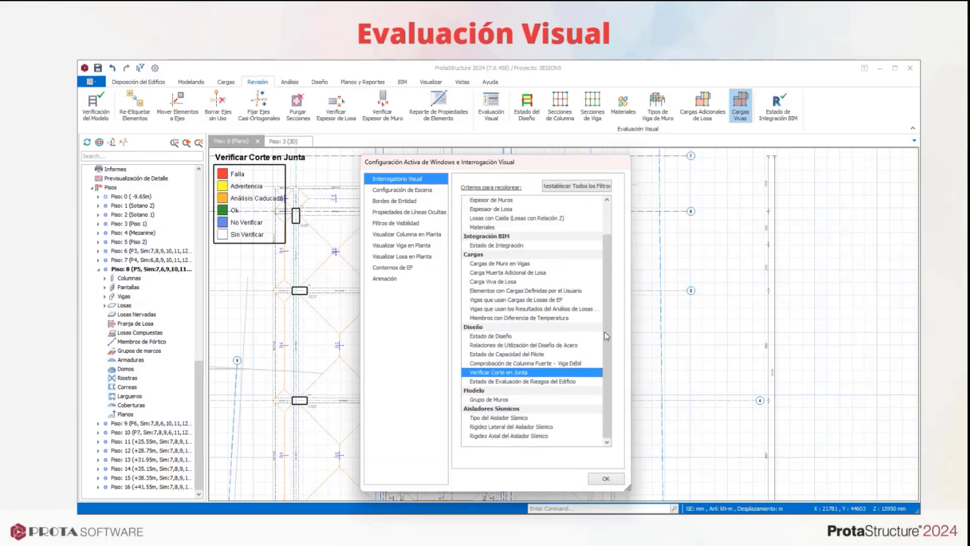
scroll(608, 314, up, 2)
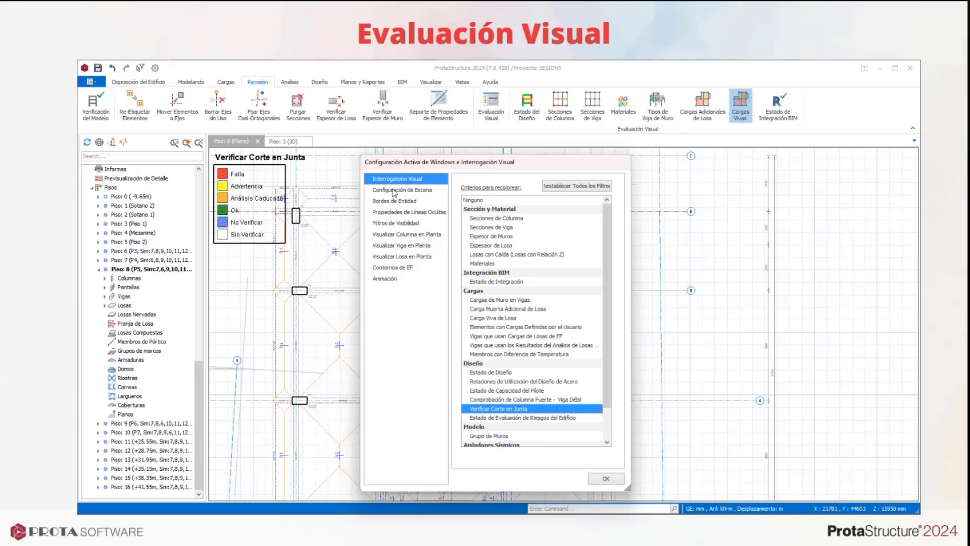
Switch the automatic dimensions and the grid off and back on in the scene settings.
click(393, 191)
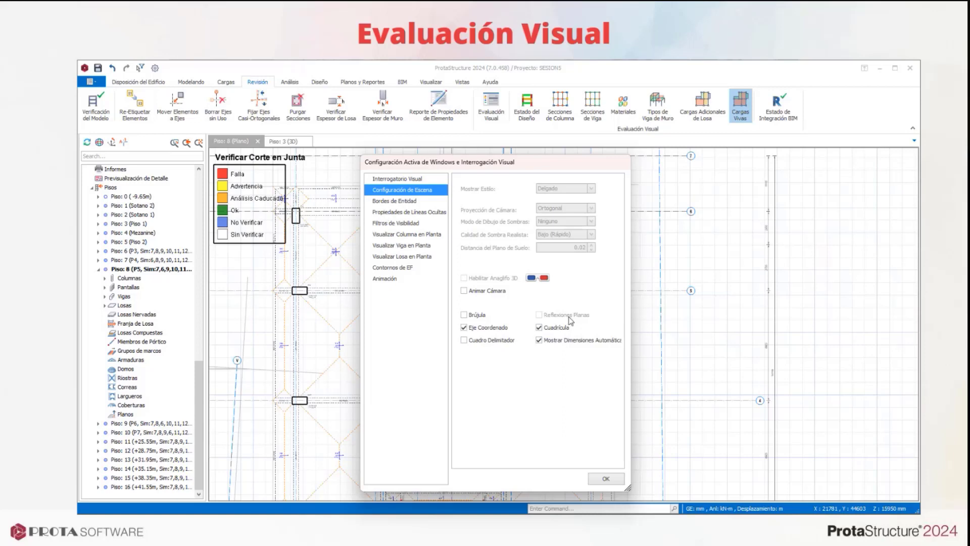
click(540, 342)
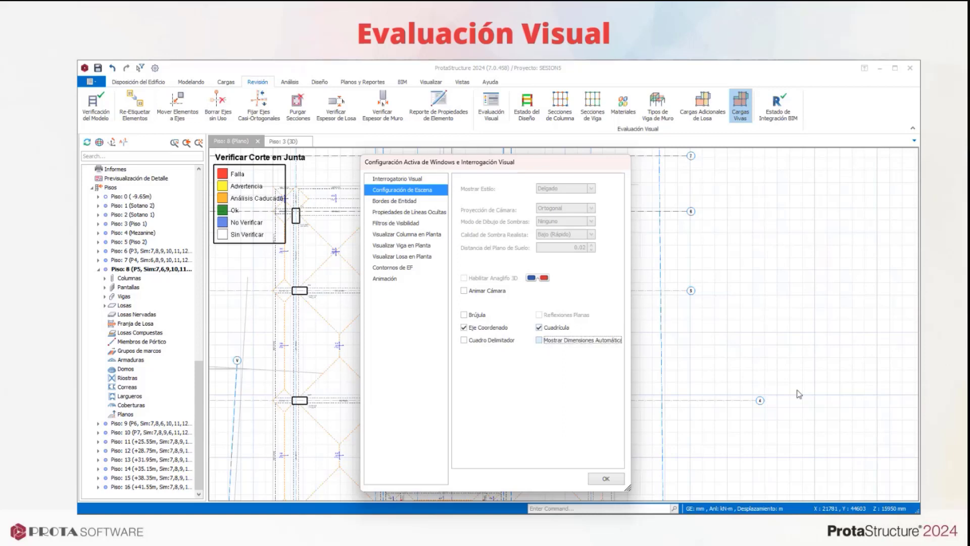
click(538, 342)
click(539, 329)
click(539, 328)
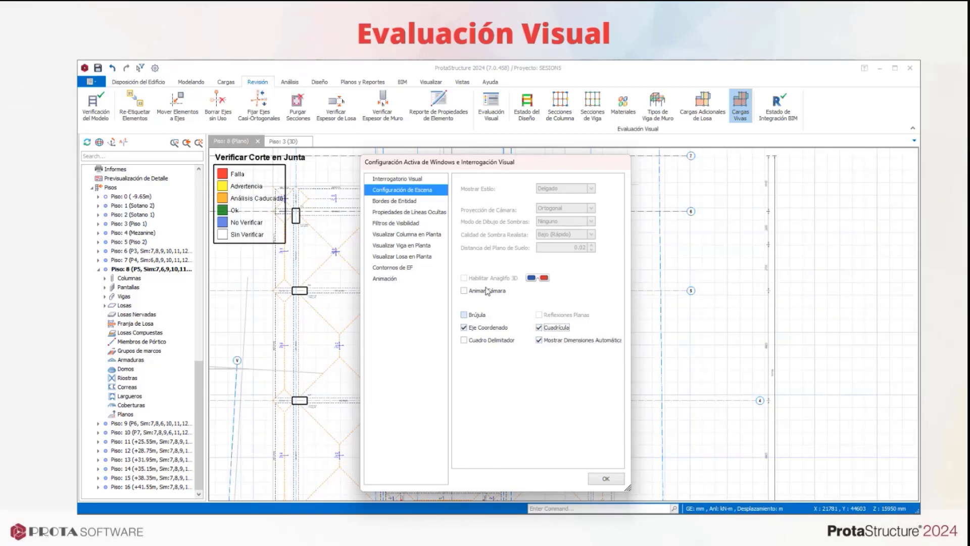
Review the entity edge, hidden line and visibility filter settings, including the selectable frame axes, without changing the filter.
click(395, 202)
click(392, 214)
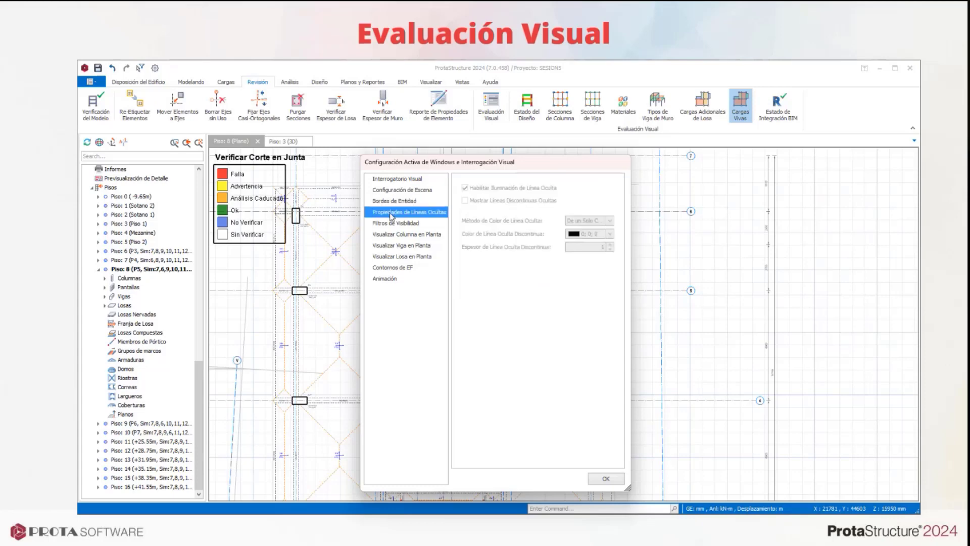
click(391, 223)
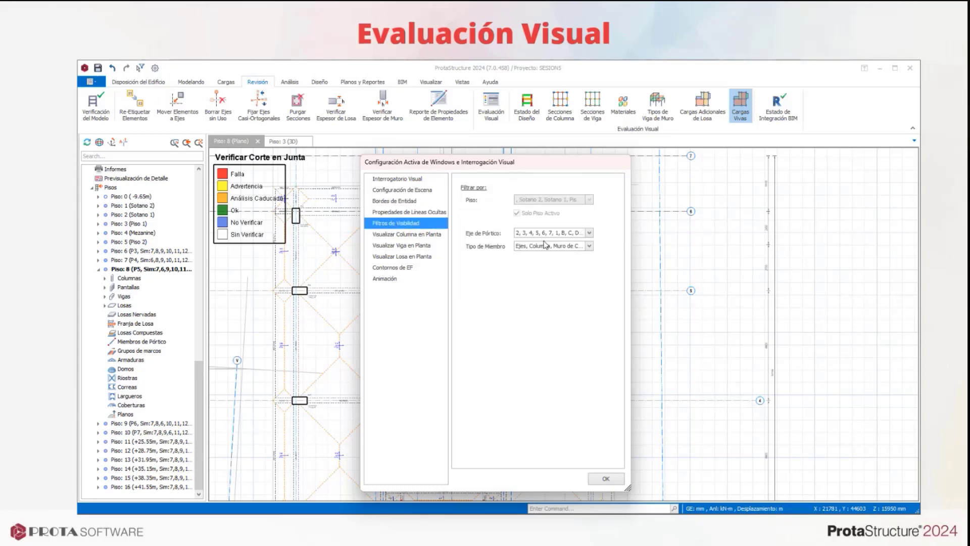
click(589, 233)
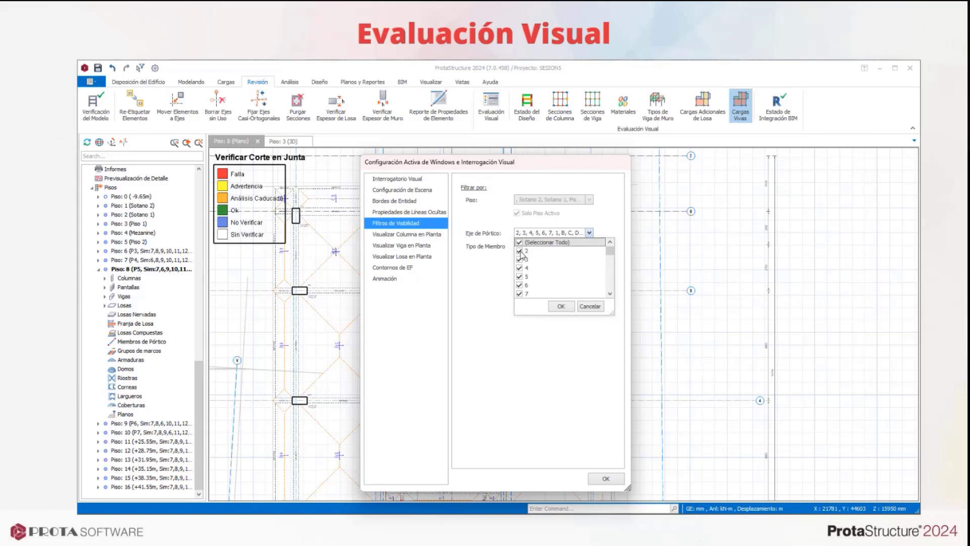
click(598, 305)
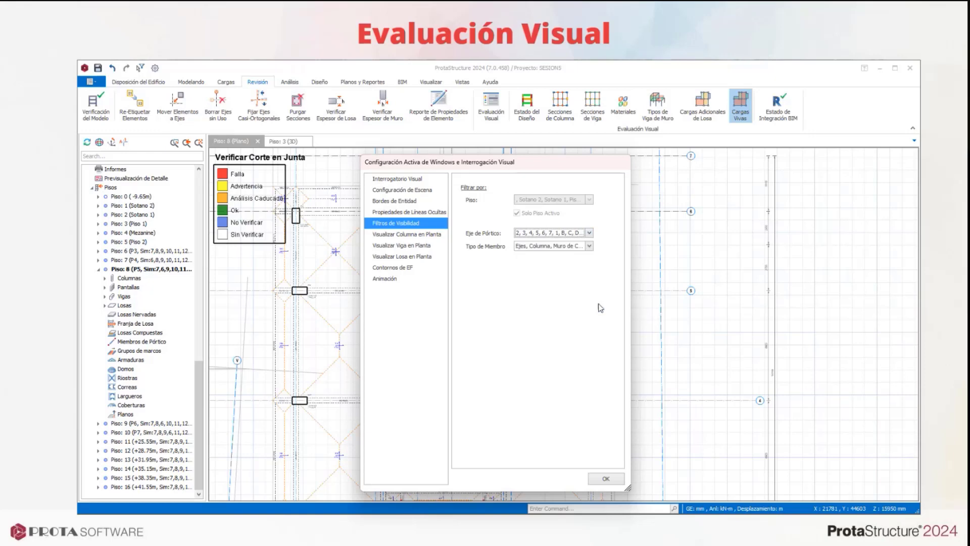
Exclude the dead load from the column results in plan, keeping only L (Cargas Vivas) for the axial load, and apply the settings.
click(421, 235)
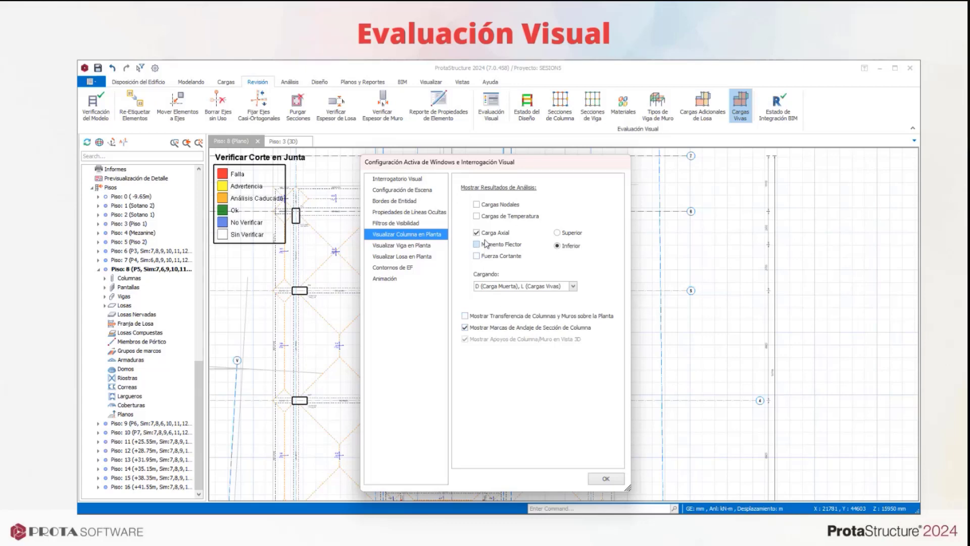
click(573, 286)
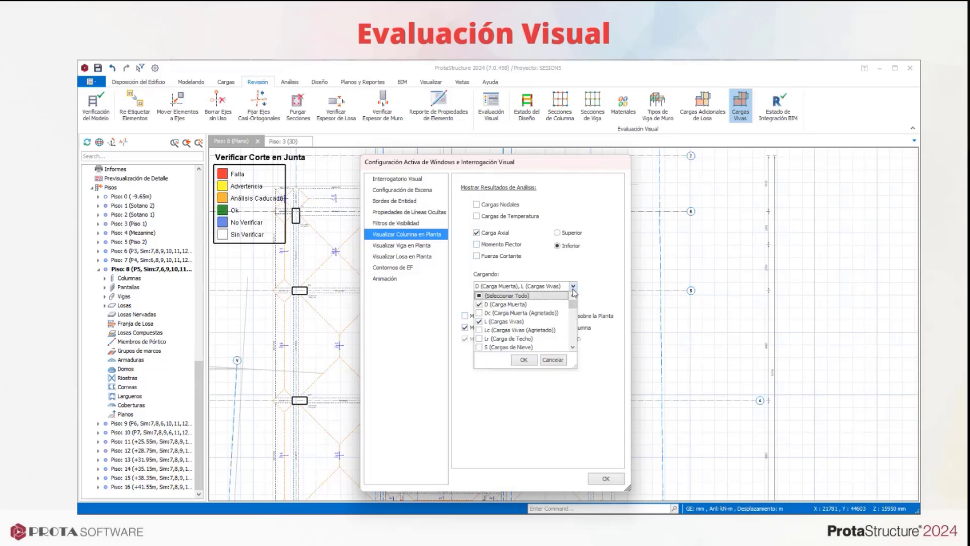
click(509, 305)
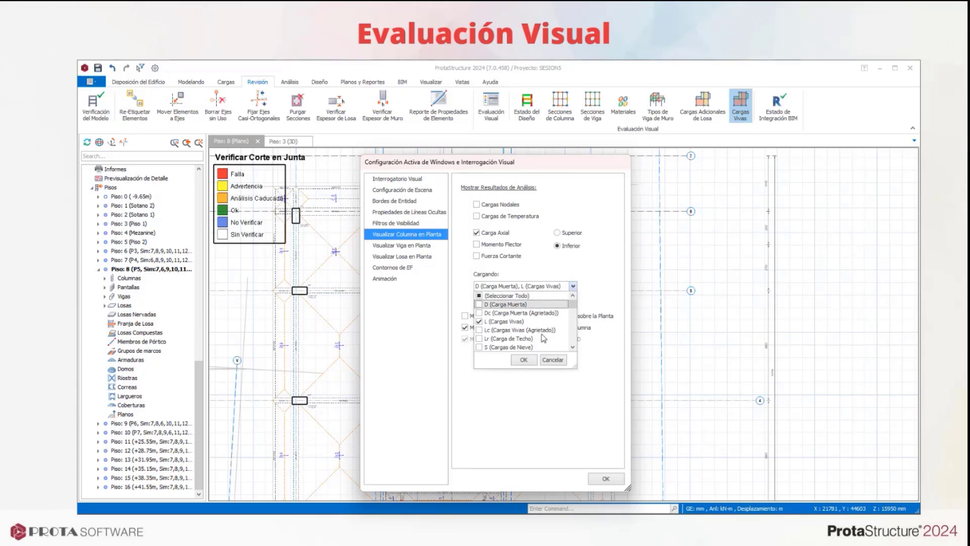
click(524, 360)
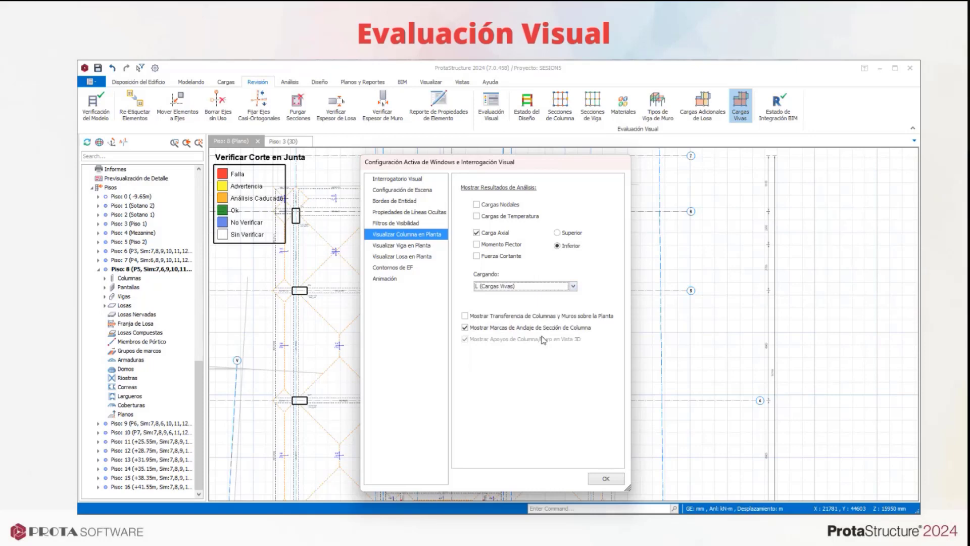
click(605, 479)
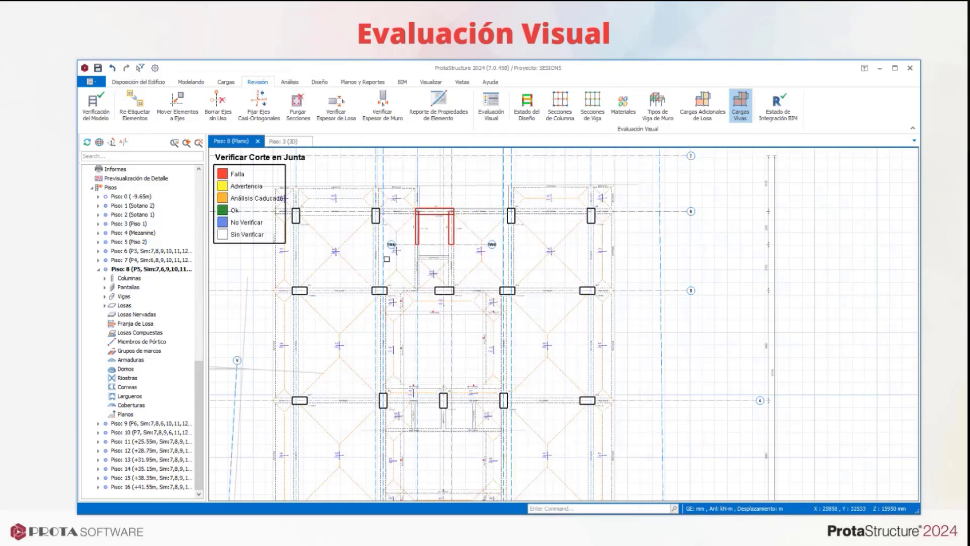
Open the Piso 0 plan and inspect the live-load axial force at the base of column 1C16.
double_click(133, 197)
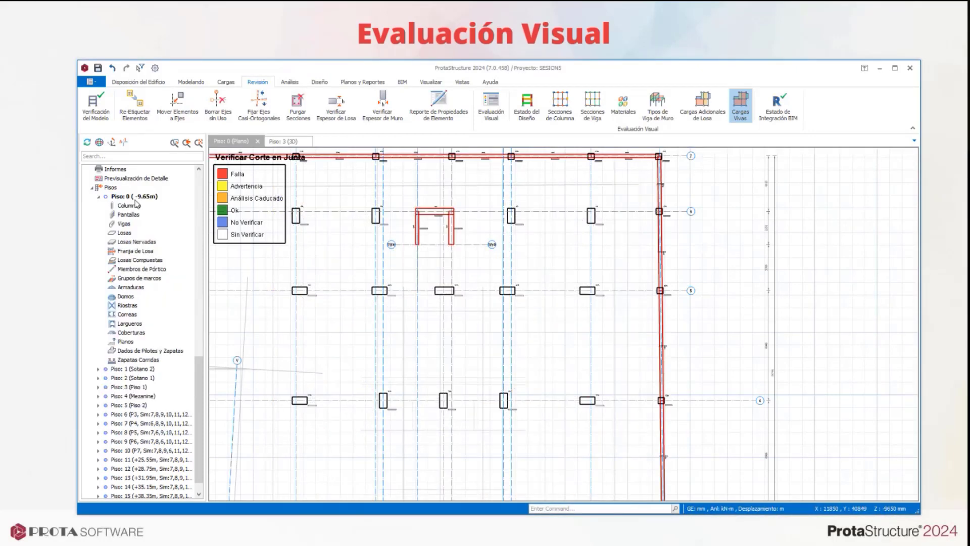
scroll(518, 283, up, 5)
scroll(524, 284, down, 2)
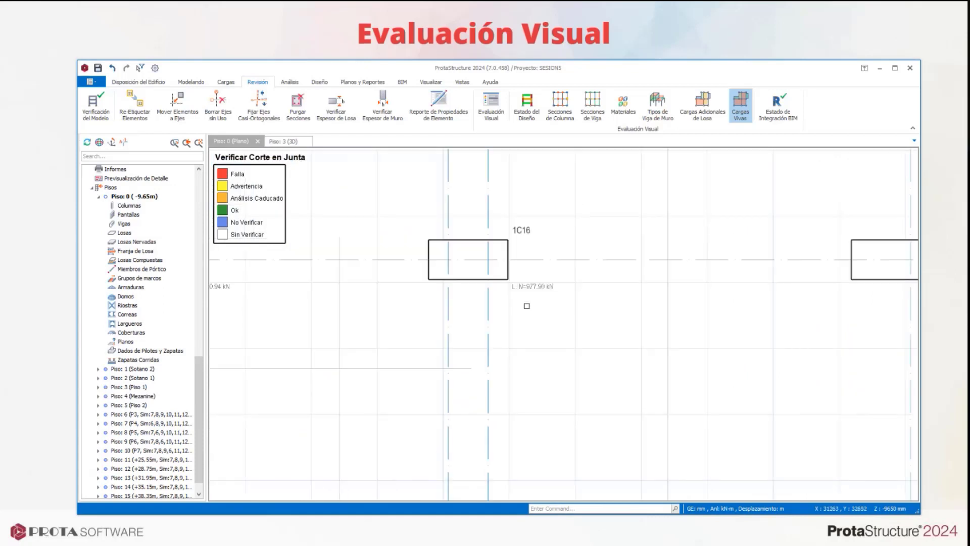
scroll(524, 305, up, 2)
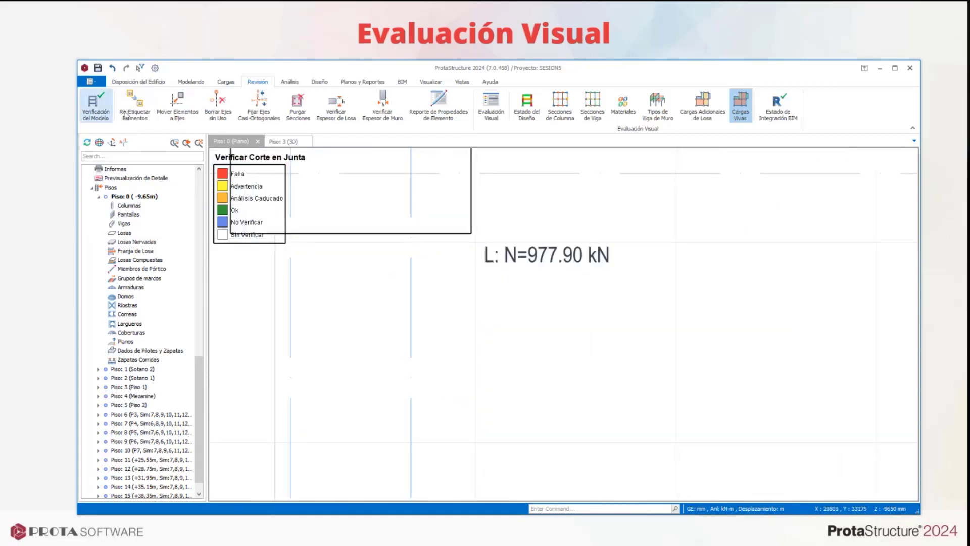
Check the building and floor finite element analyses listed in the analysis manager and close it.
click(290, 82)
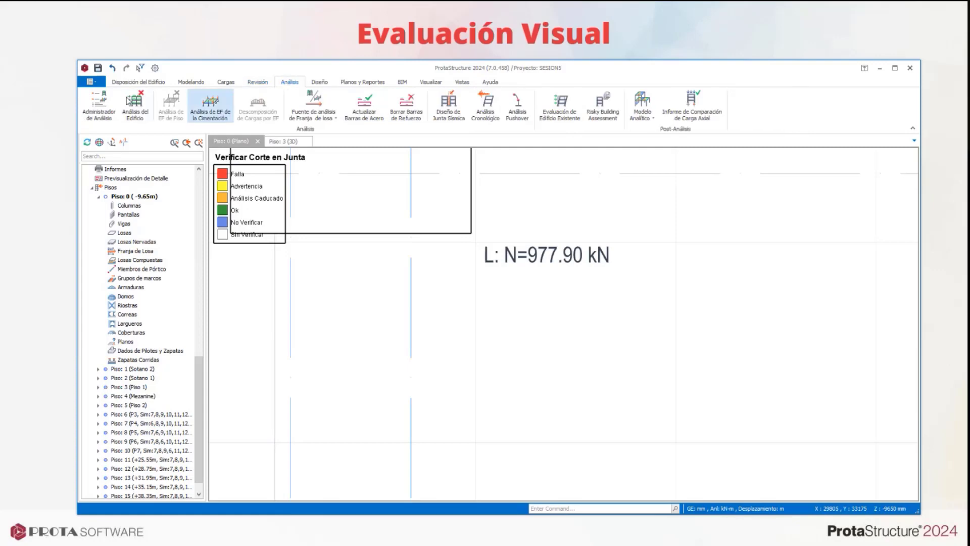
click(97, 108)
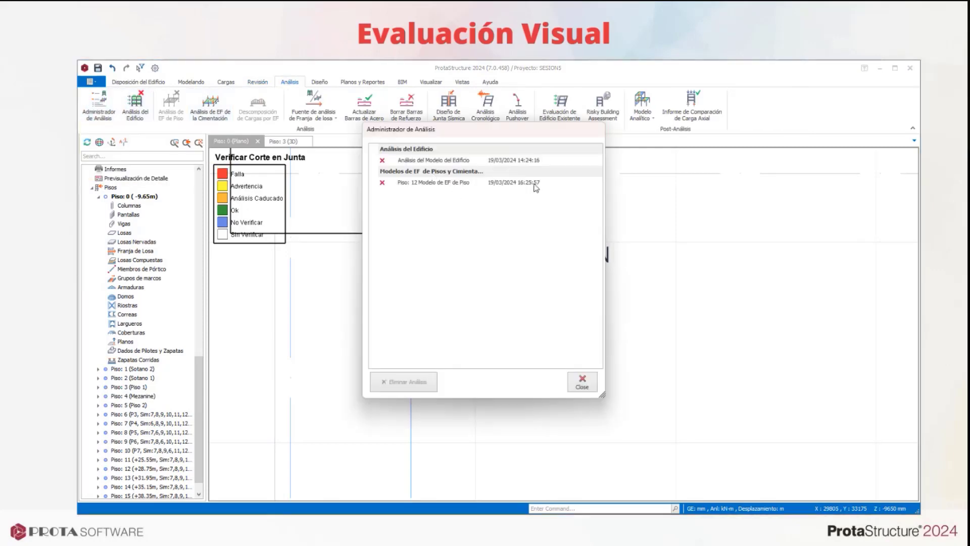
click(585, 384)
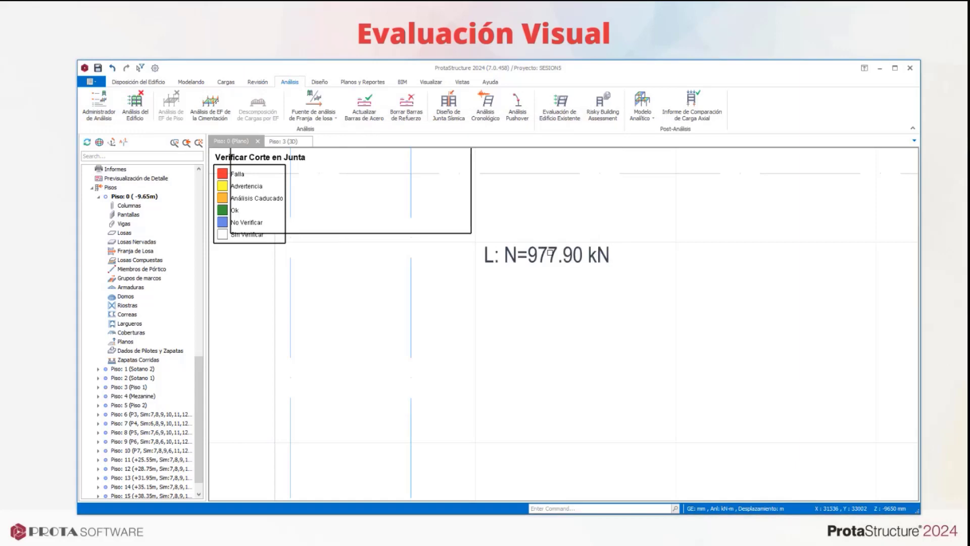
Examine the column axial load labels and the perimeter walls across the whole Piso 0 plan.
scroll(561, 354, down, 3)
scroll(569, 373, down, 5)
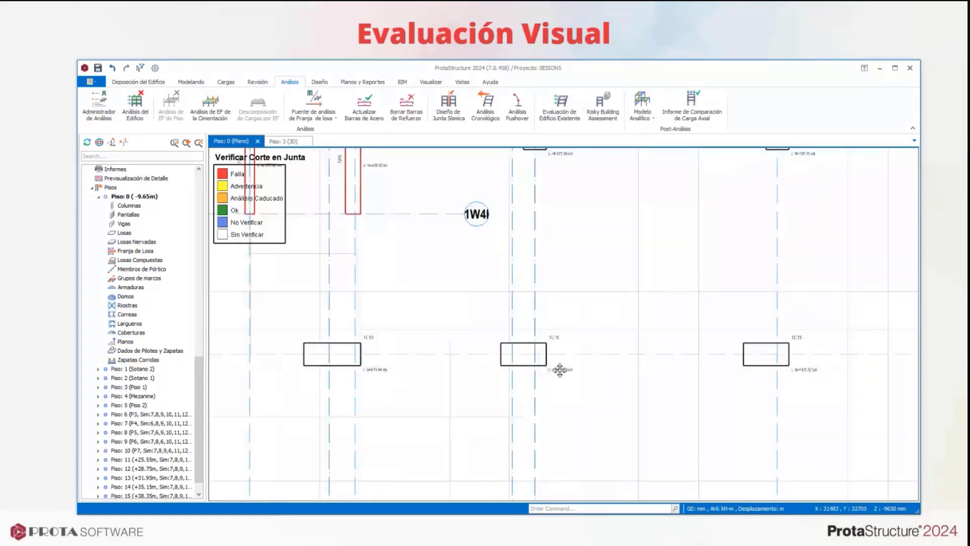
scroll(542, 269, down, 3)
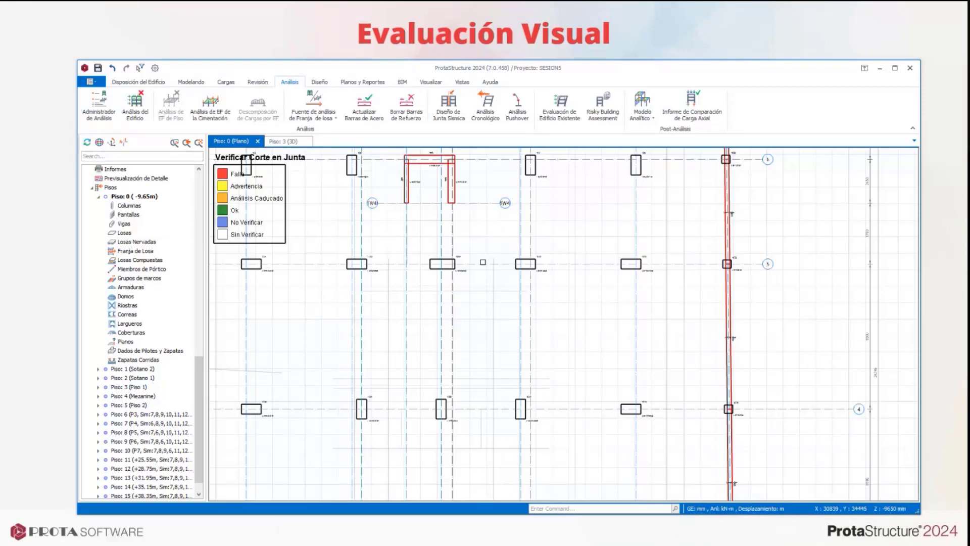
scroll(483, 262, down, 2)
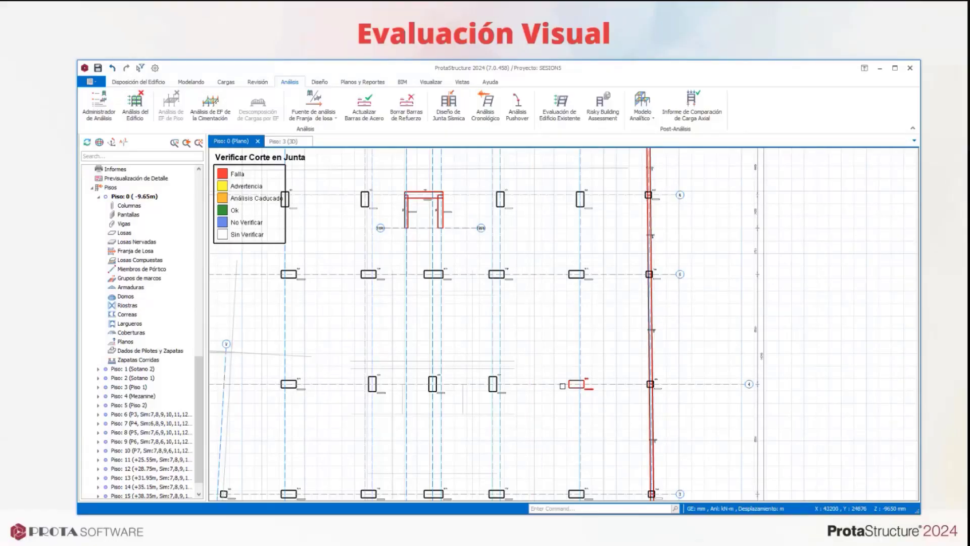
scroll(517, 354, down, 4)
middle_drag(517, 427, 518, 357)
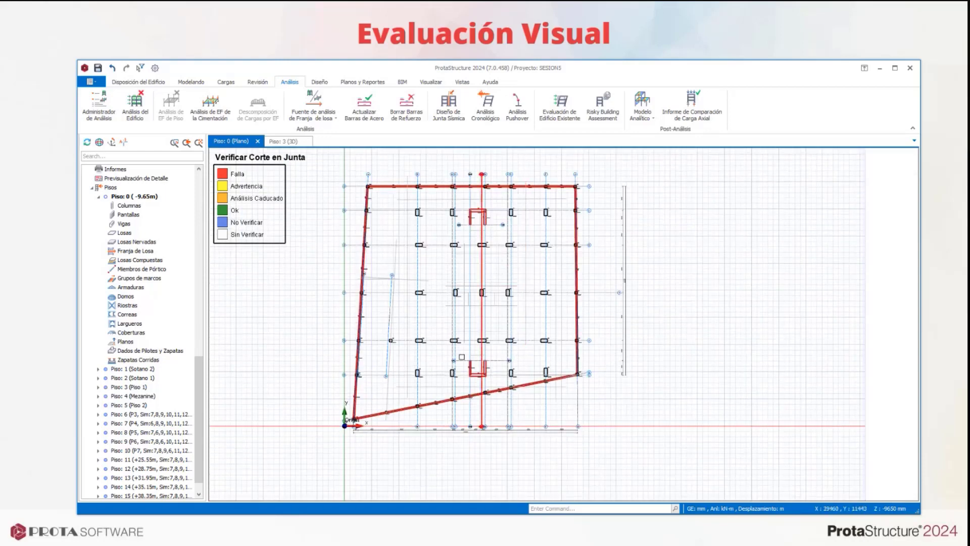
Check the Animación page of the visual evaluation settings for the Piso 0 plan and close the settings.
scroll(456, 303, up, 2)
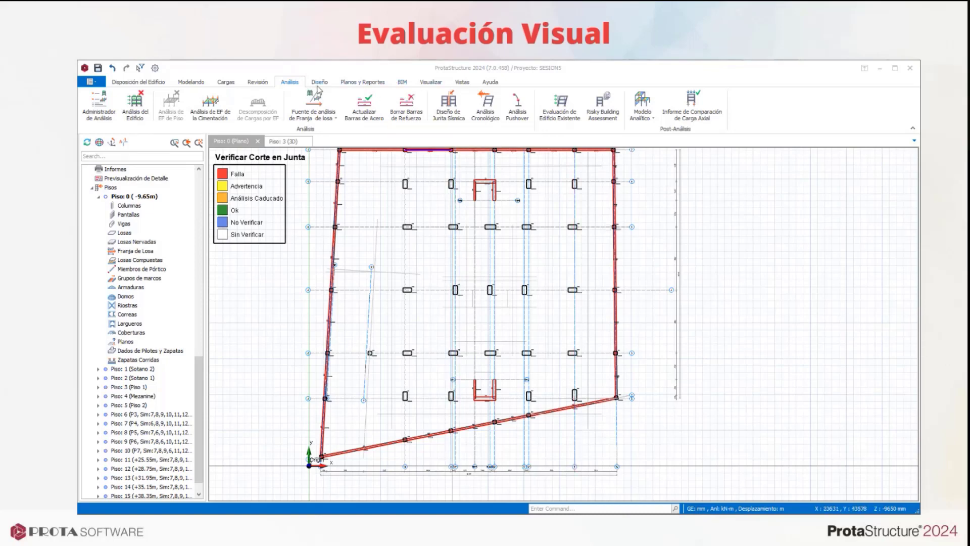
click(258, 82)
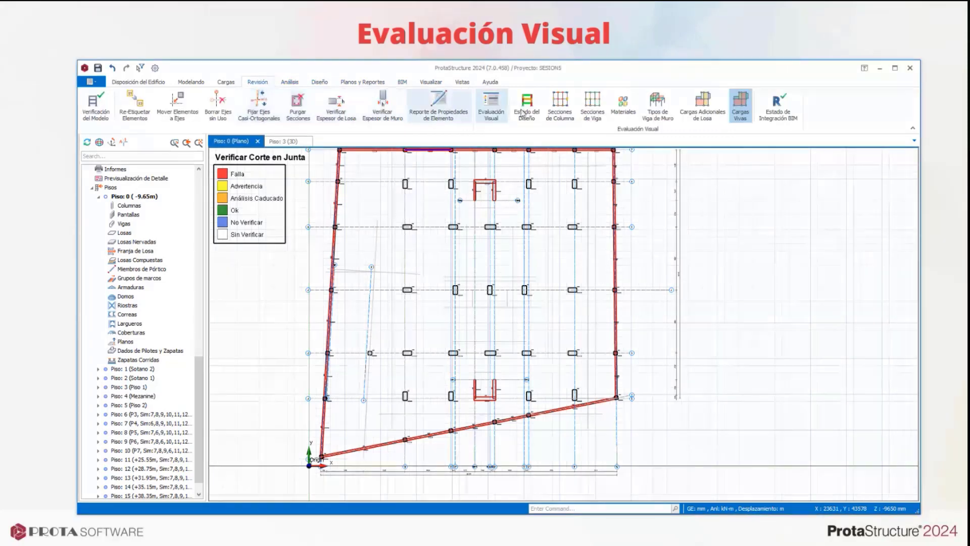
click(491, 106)
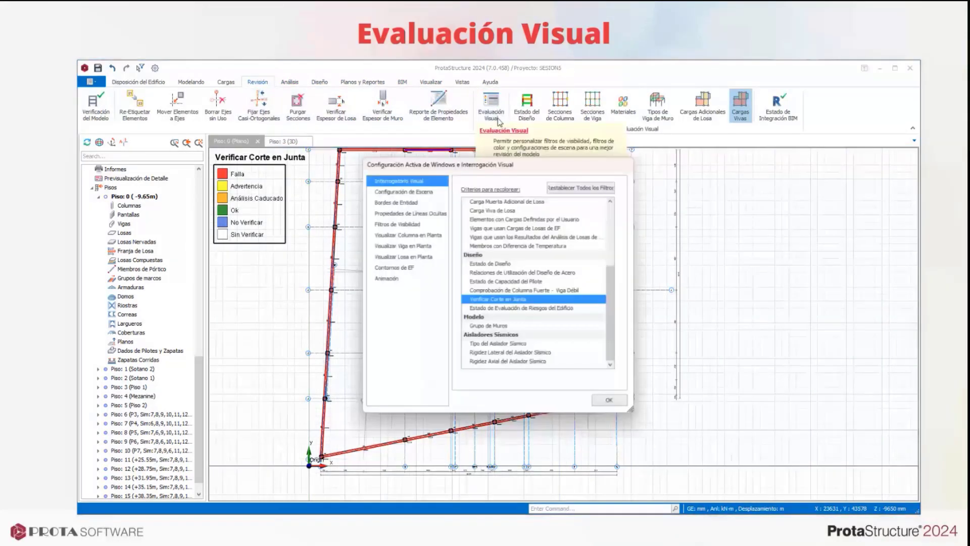
click(385, 280)
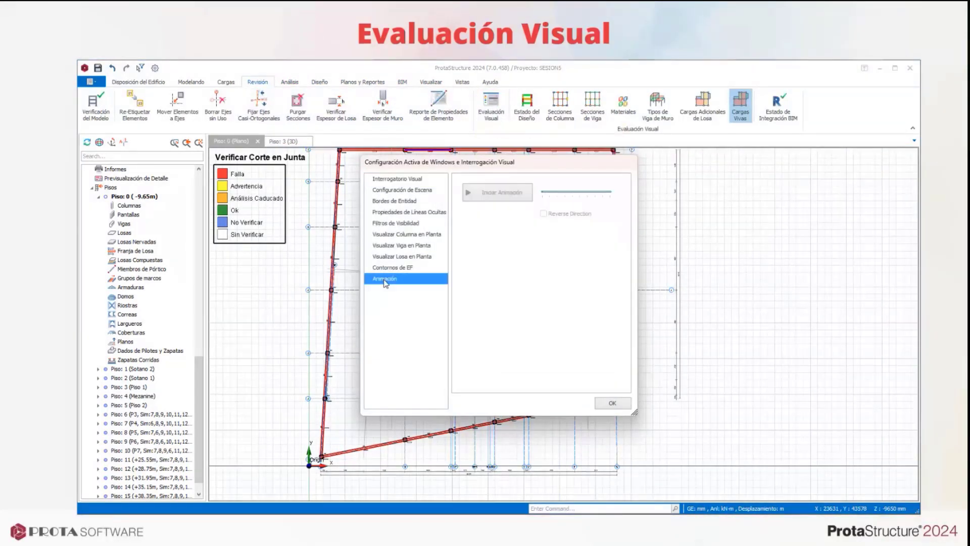
click(612, 403)
Start the animation of the building in the Piso 3 3D view and move the settings window clear of the model.
click(283, 141)
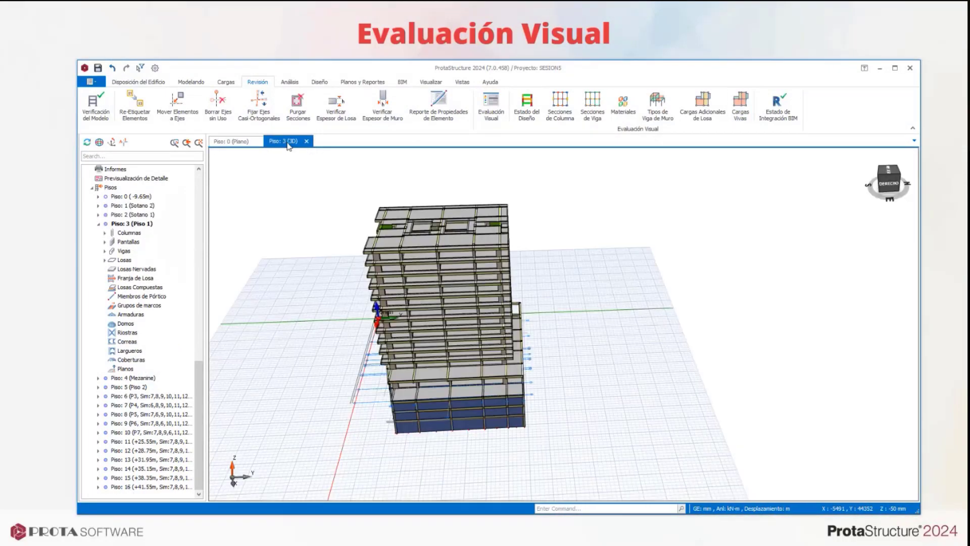
mouse_move(507, 272)
middle_down()
mouse_move(523, 251)
mouse_move(523, 268)
middle_up()
middle_drag(523, 267, 523, 318)
click(431, 82)
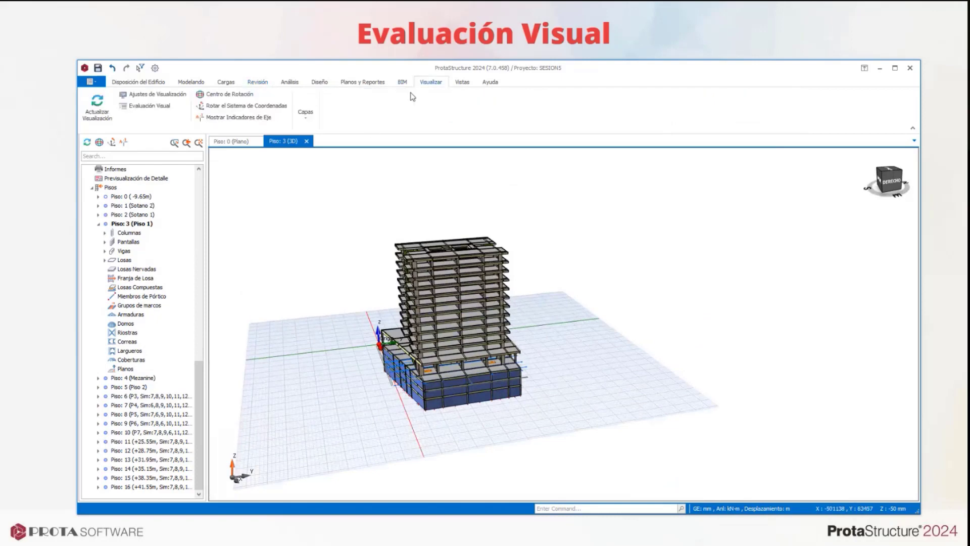
click(259, 83)
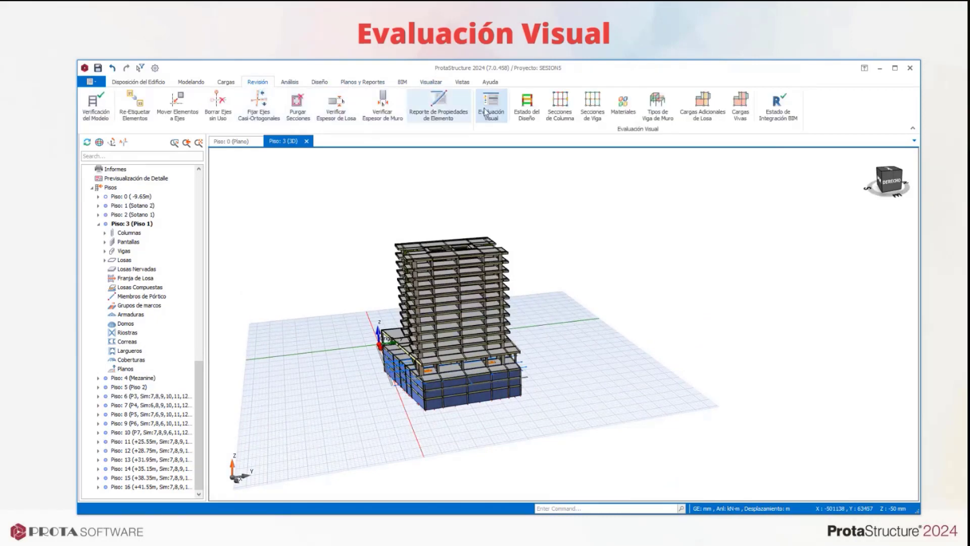
click(488, 109)
click(389, 279)
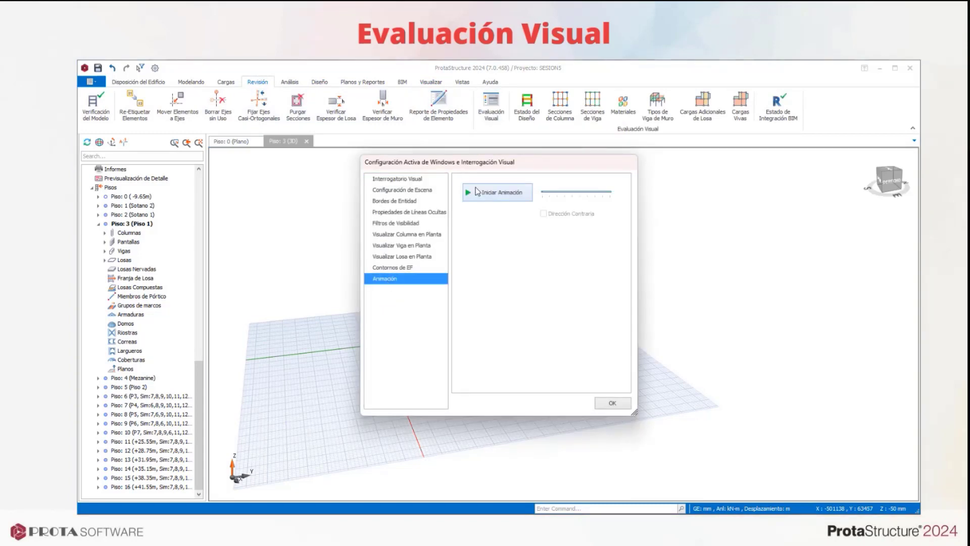
click(495, 192)
drag(524, 166, 791, 175)
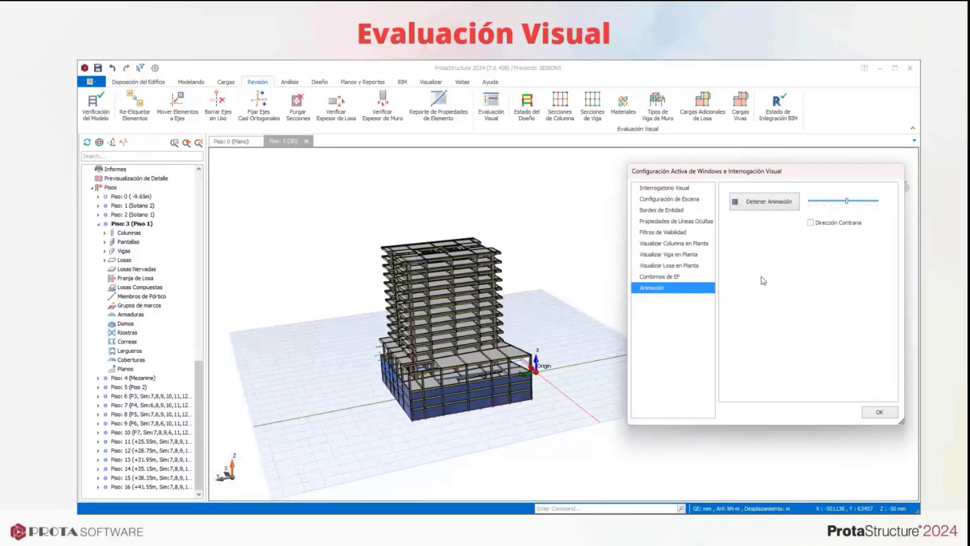
Look at the finite element contour options, stop the building animation and close the visual evaluation settings.
click(664, 277)
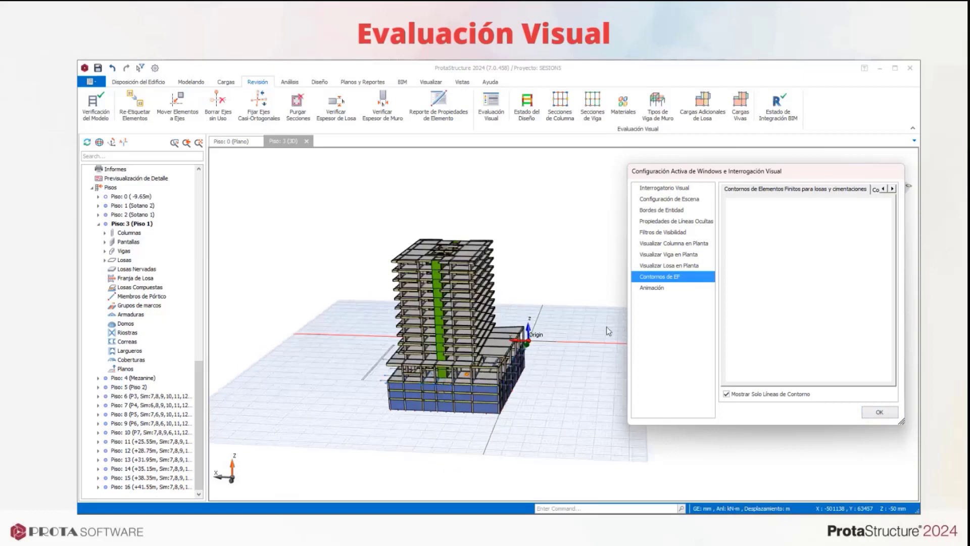
click(651, 287)
click(753, 201)
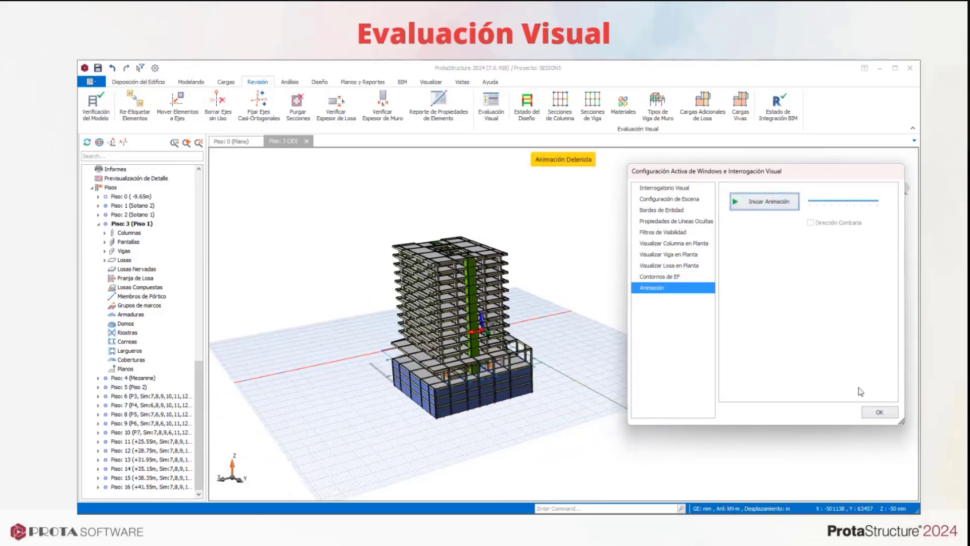
click(877, 410)
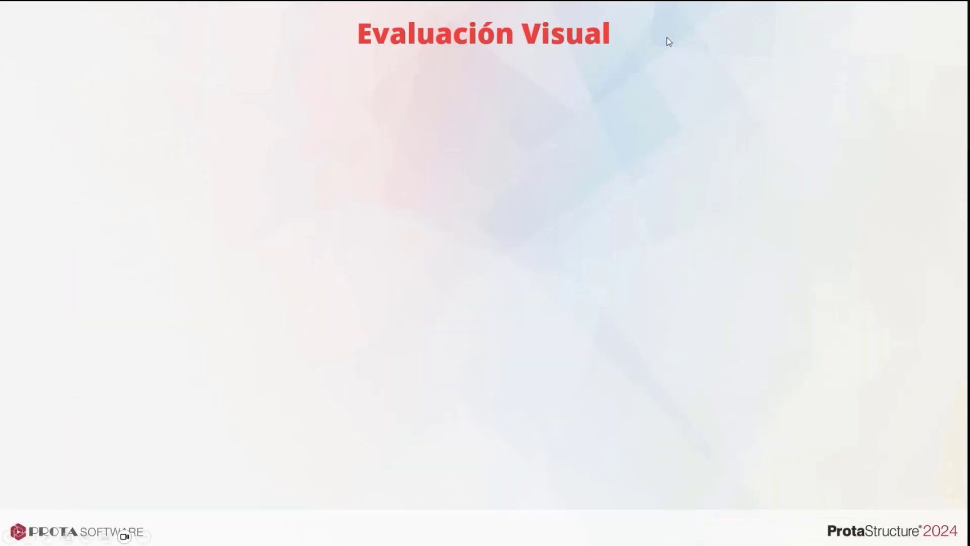
click(667, 37)
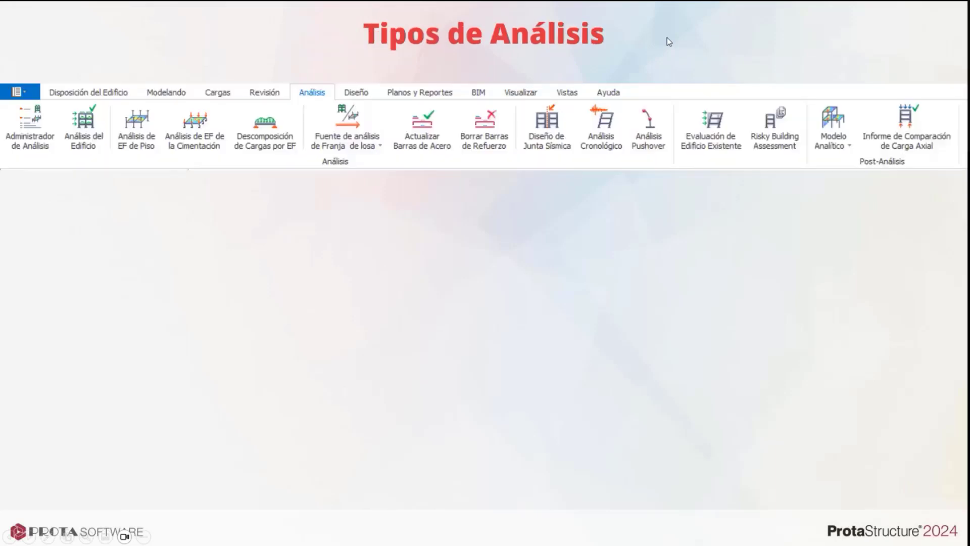
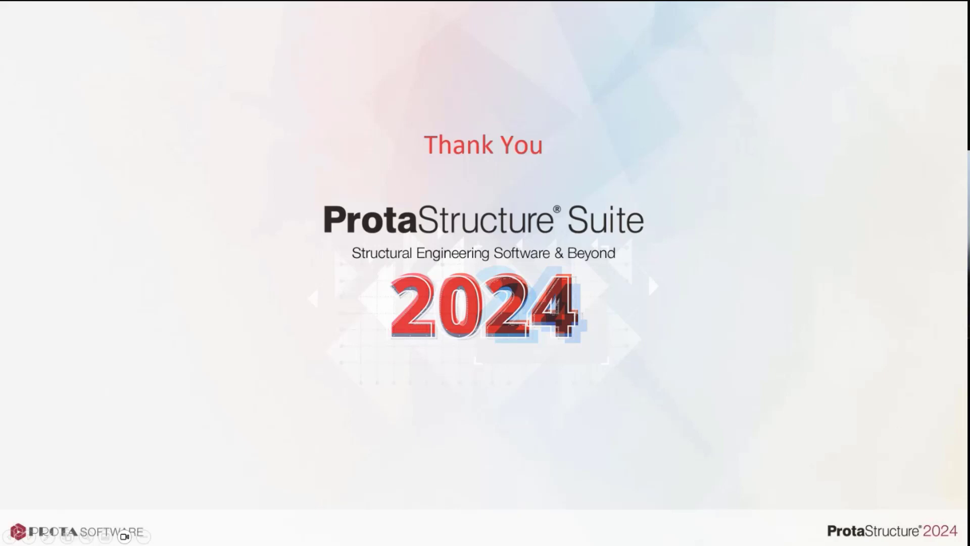
Switch to ProtaStructure and examine the beams, columns and slabs meeting at the building's upper-floor corner in 3D.
key(alt+Tab)
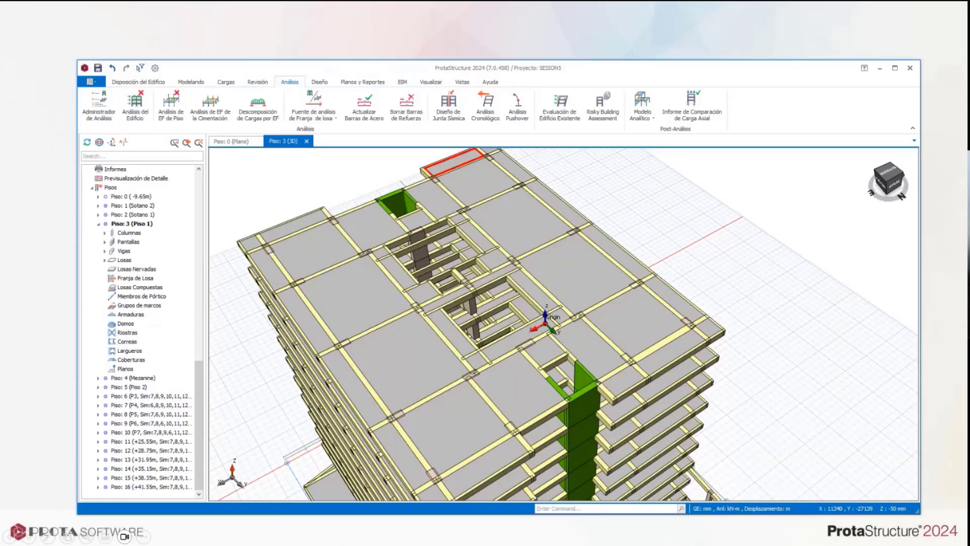
middle_drag(651, 333, 662, 316)
drag(603, 69, 576, 26)
scroll(685, 265, down, 3)
scroll(686, 267, up, 5)
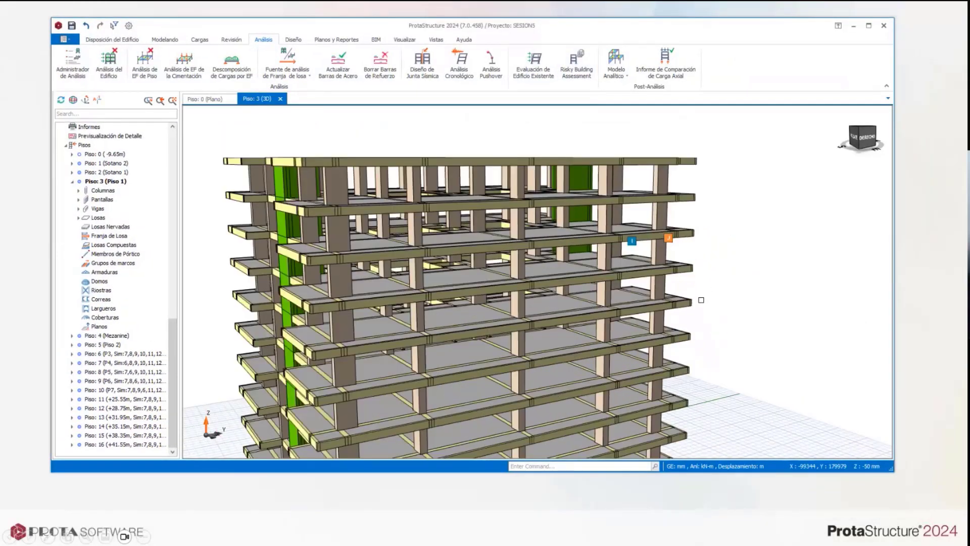
middle_drag(685, 266, 662, 326)
scroll(717, 371, up, 3)
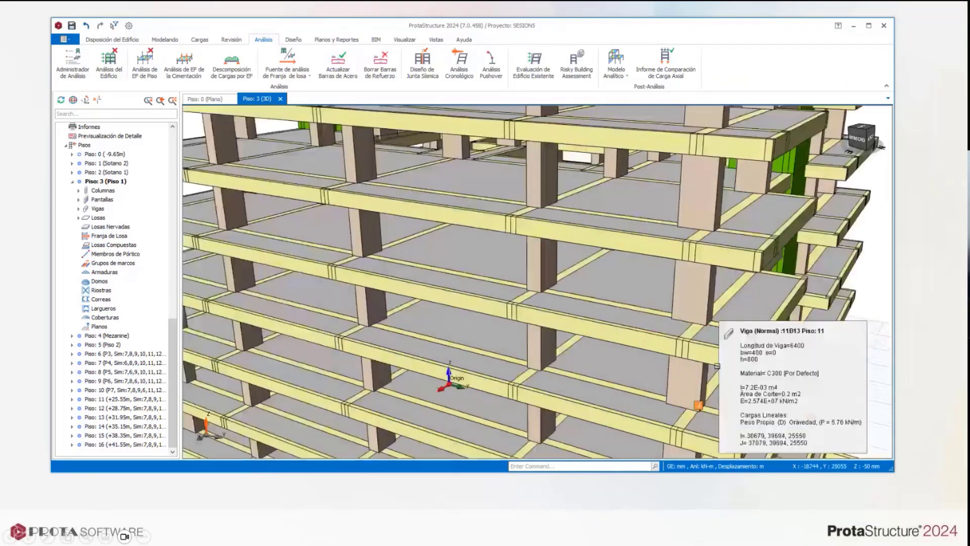
scroll(717, 370, up, 2)
middle_drag(710, 351, 740, 341)
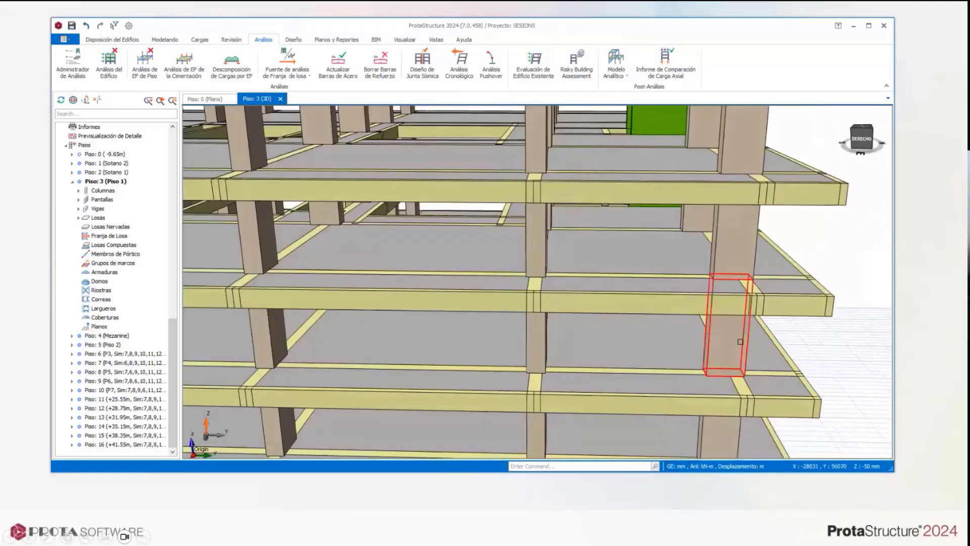
scroll(740, 280, up, 2)
middle_drag(741, 289, 779, 290)
scroll(780, 290, up, 4)
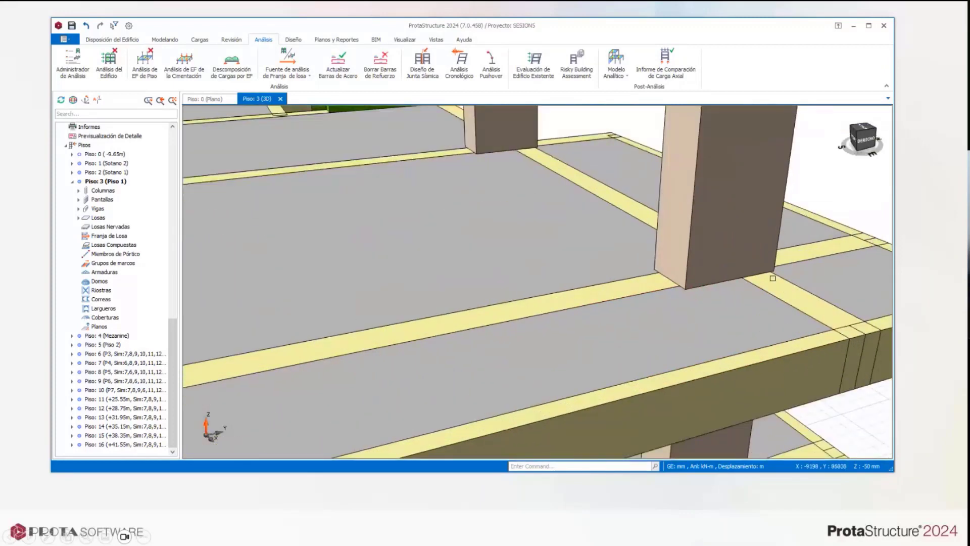
scroll(770, 281, down, 1)
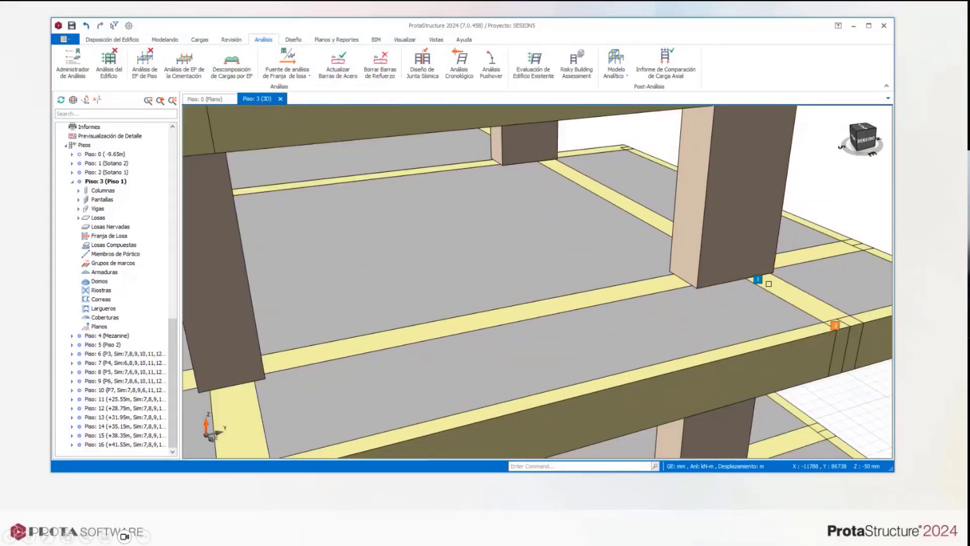
Select the slab, beams and columns at the Piso 12 corner, display them in Vista Linear and clear the selection.
middle_drag(715, 288, 537, 281)
drag(784, 386, 541, 230)
right_click(548, 218)
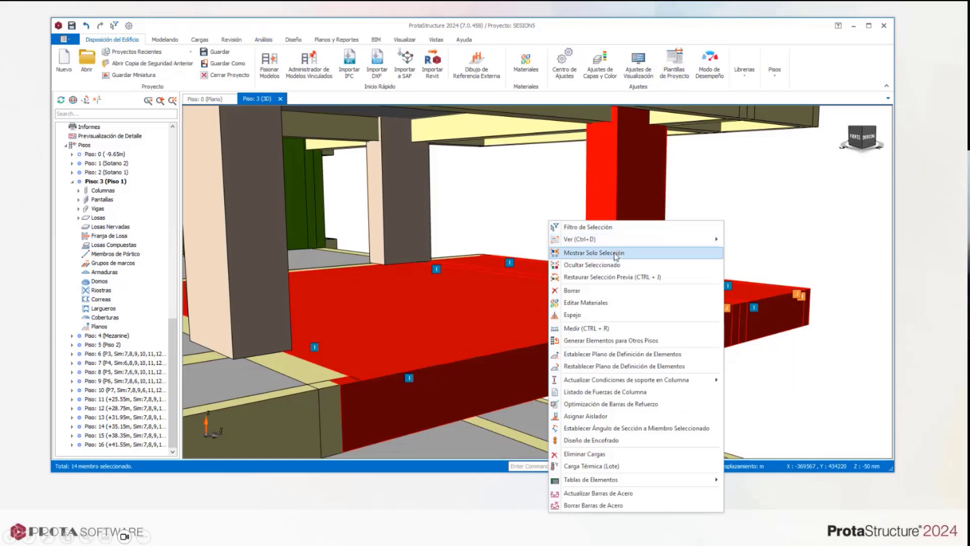
mouse_move(627, 239)
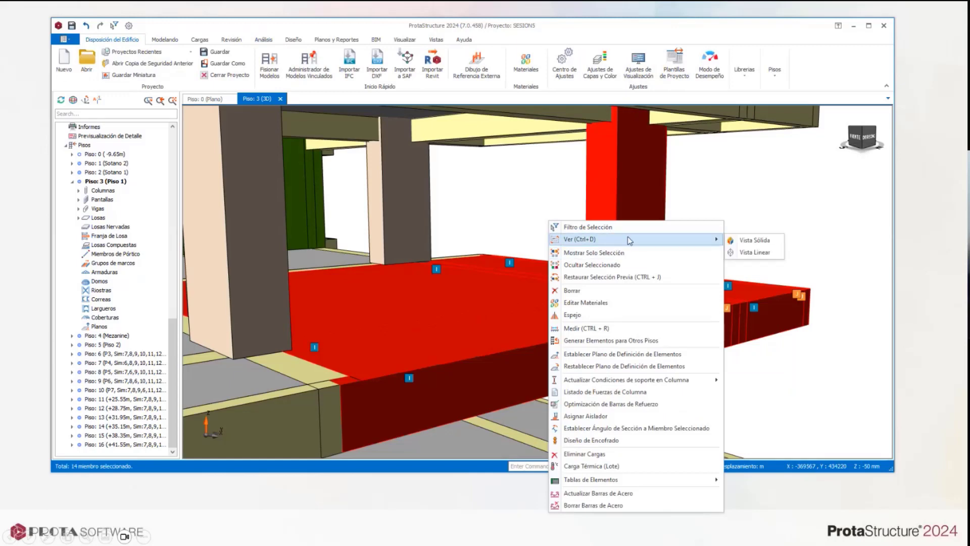
click(760, 253)
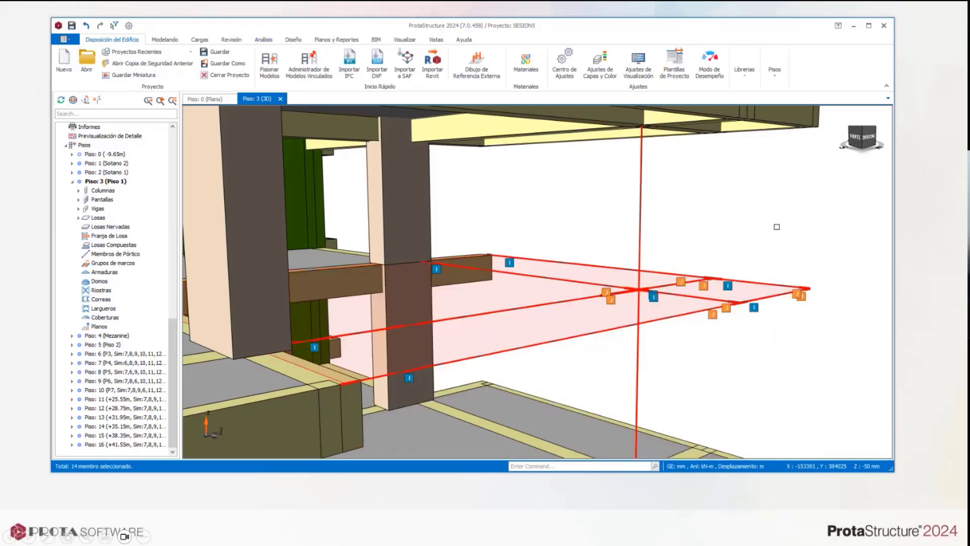
key(Escape)
Examine closely how the beam axes meet the column axis at the Piso 12 corner in the linear view.
middle_drag(737, 241, 764, 277)
scroll(619, 247, up, 3)
scroll(657, 232, down, 3)
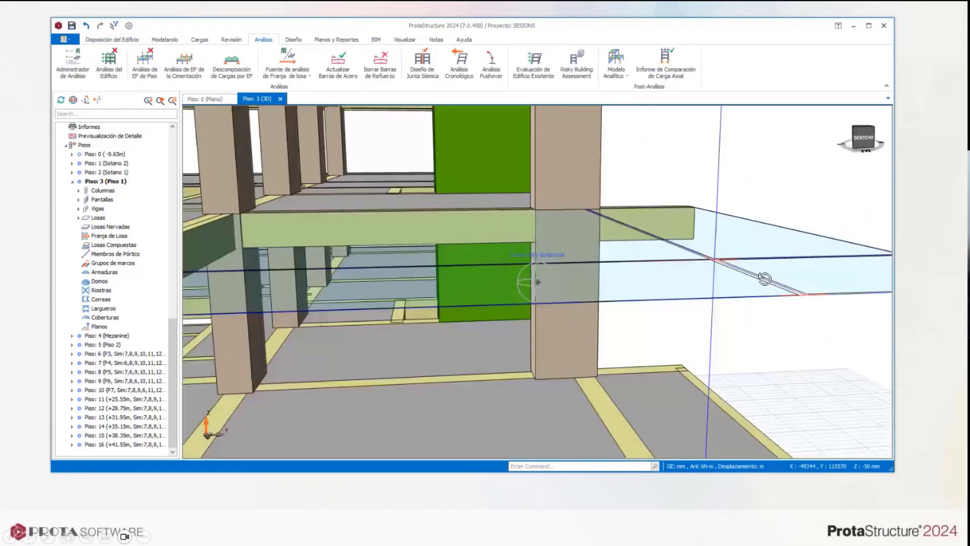
mouse_move(833, 266)
middle_down()
mouse_move(778, 312)
mouse_move(762, 288)
middle_up()
scroll(750, 272, up, 3)
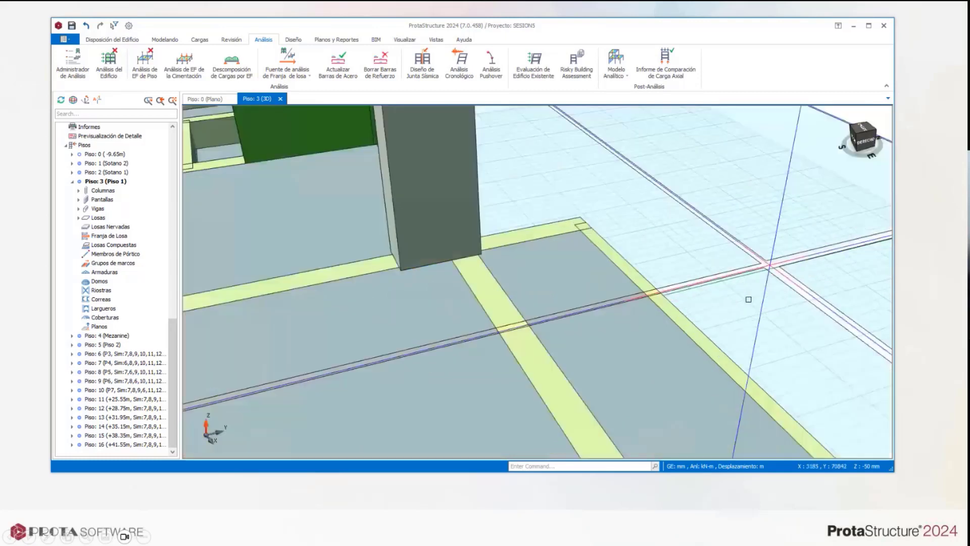
scroll(729, 274, up, 2)
scroll(733, 284, down, 2)
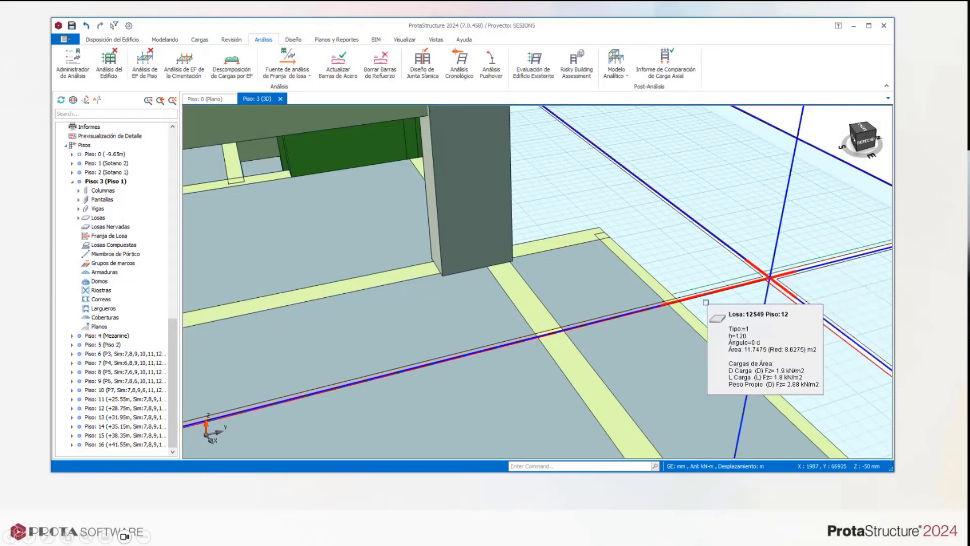
scroll(718, 316, up, 2)
Examine the whole linear corner bay from the side, including the rigid end segments, slab 12S49 and the column axis between floors.
mouse_move(717, 316)
middle_down()
mouse_move(722, 283)
mouse_move(773, 268)
mouse_move(748, 266)
mouse_move(757, 259)
mouse_move(750, 266)
middle_up()
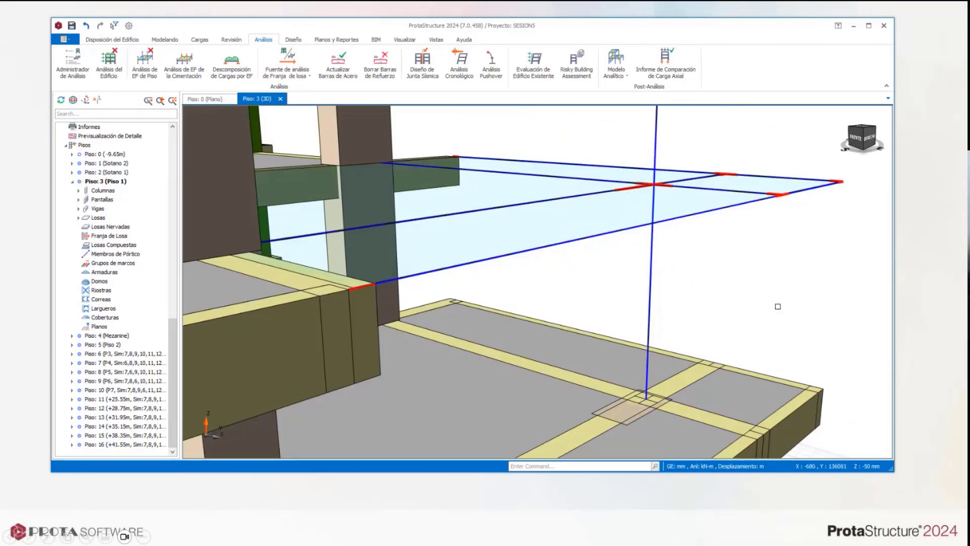
middle_drag(773, 309, 750, 261)
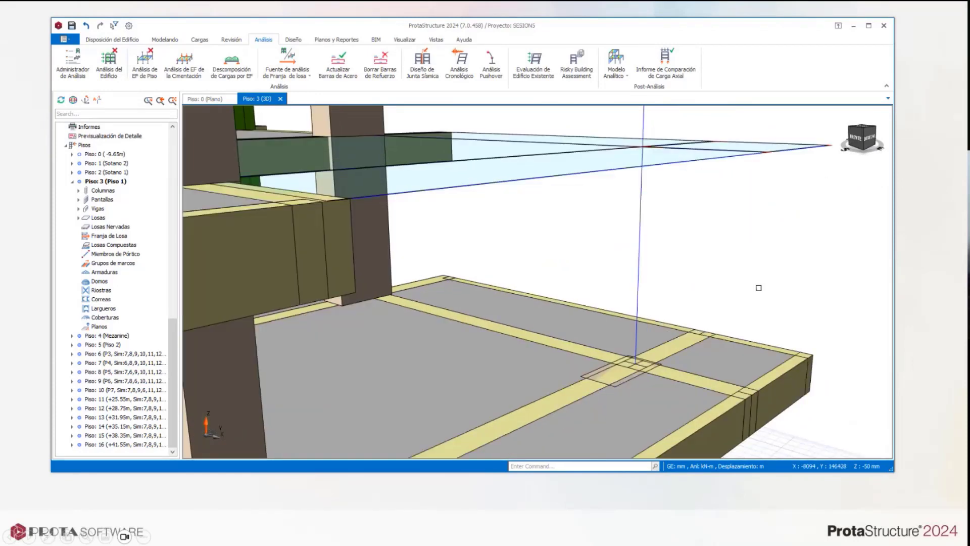
scroll(758, 287, down, 5)
middle_drag(764, 301, 777, 245)
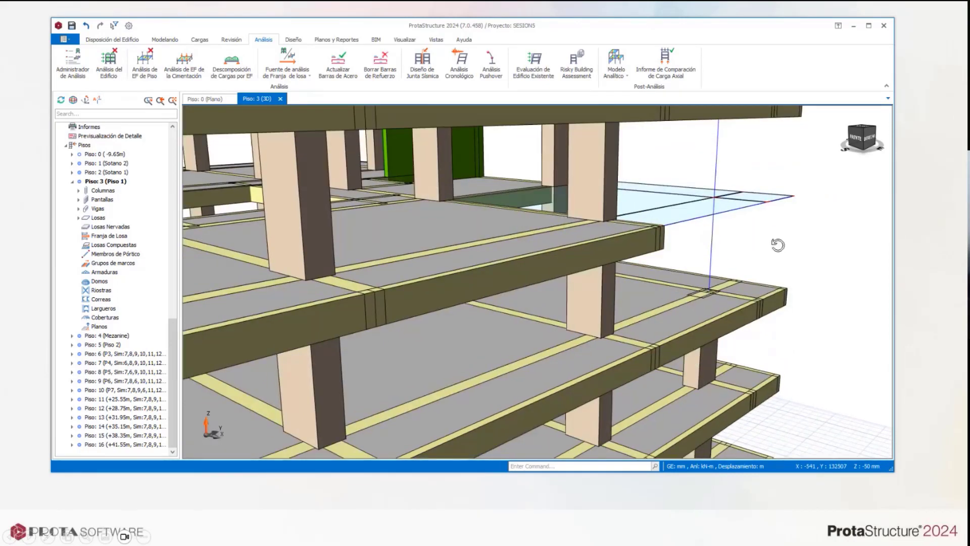
scroll(736, 268, up, 5)
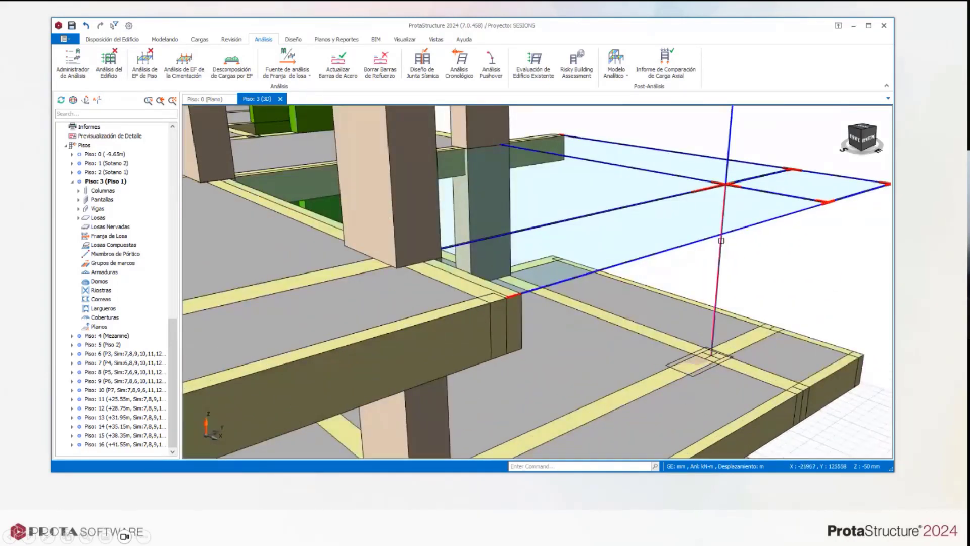
scroll(702, 290, up, 3)
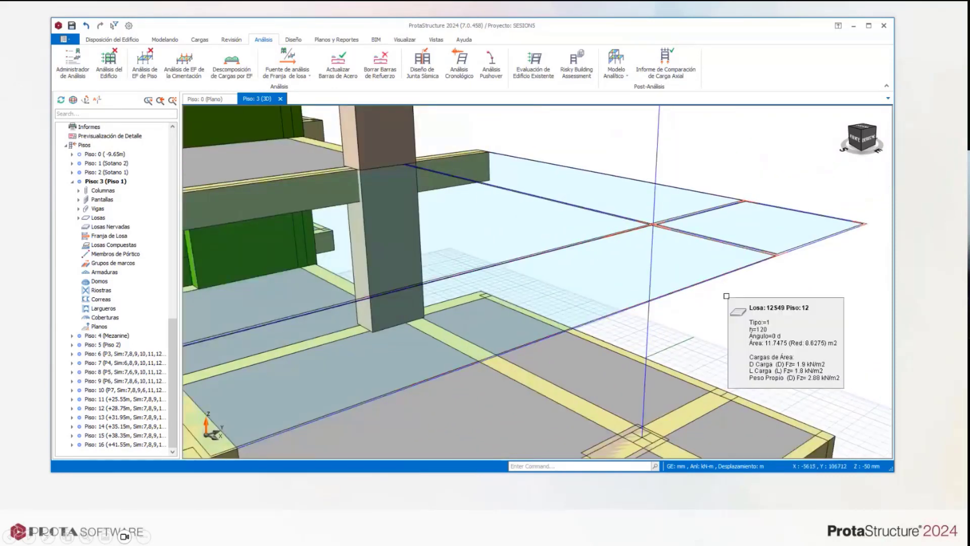
scroll(726, 296, down, 3)
shift+middle_drag(727, 297, 652, 276)
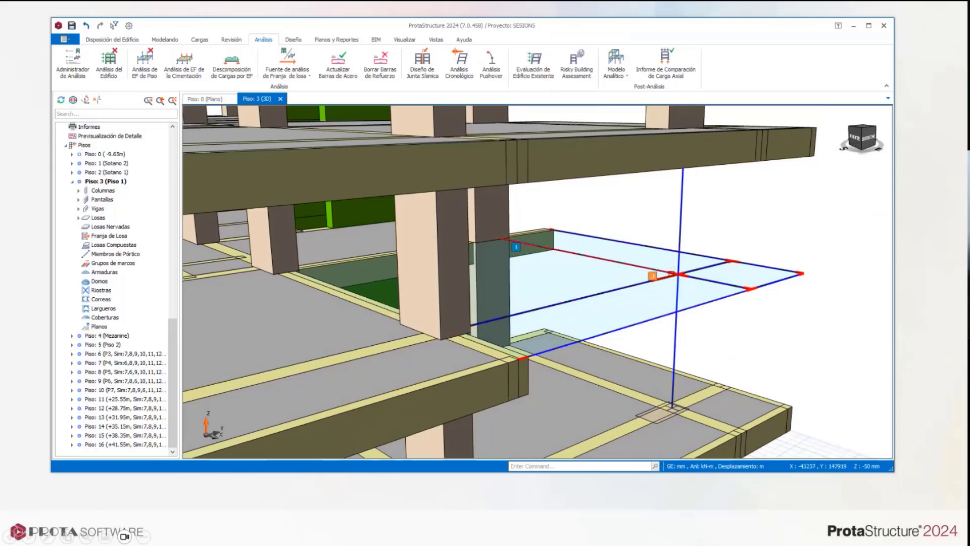
mouse_move(672, 292)
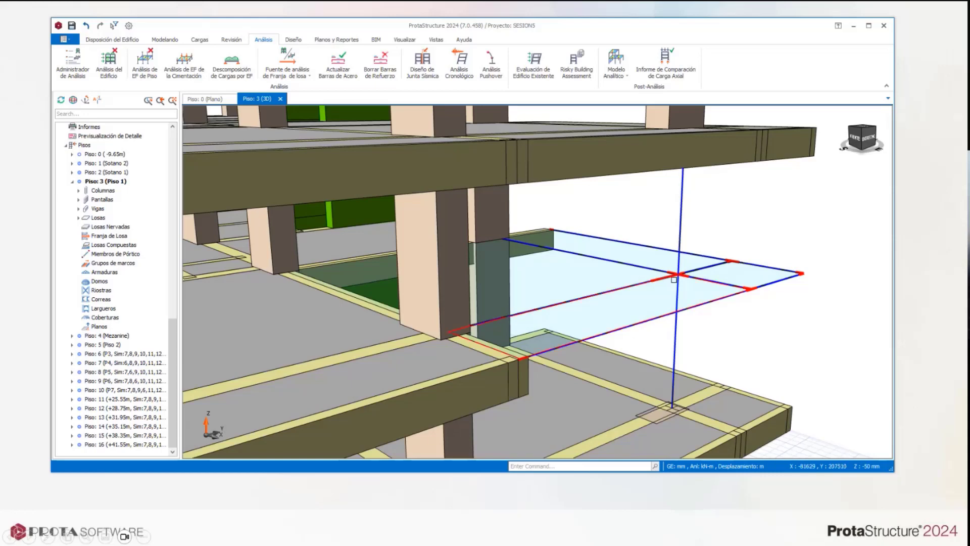
scroll(680, 248, up, 2)
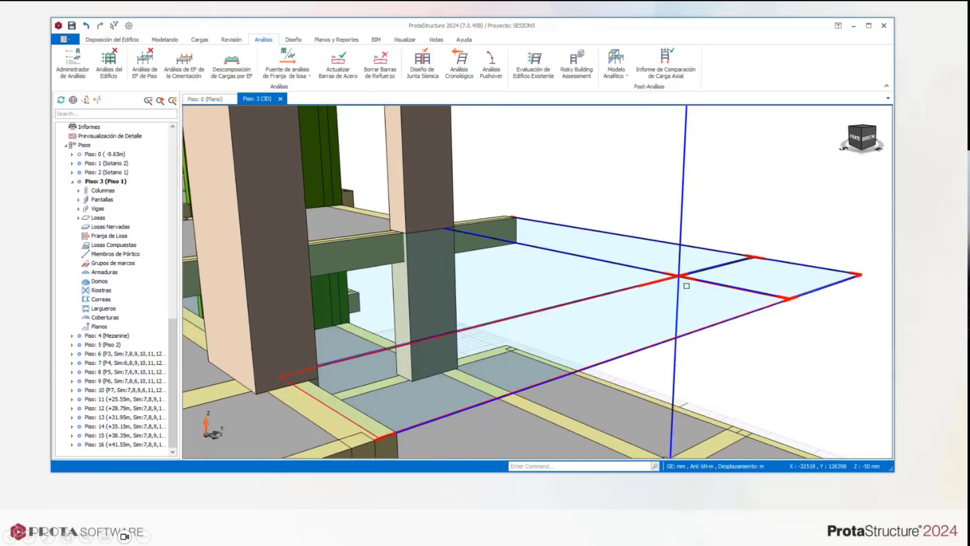
scroll(705, 308, down, 3)
scroll(706, 300, down, 1)
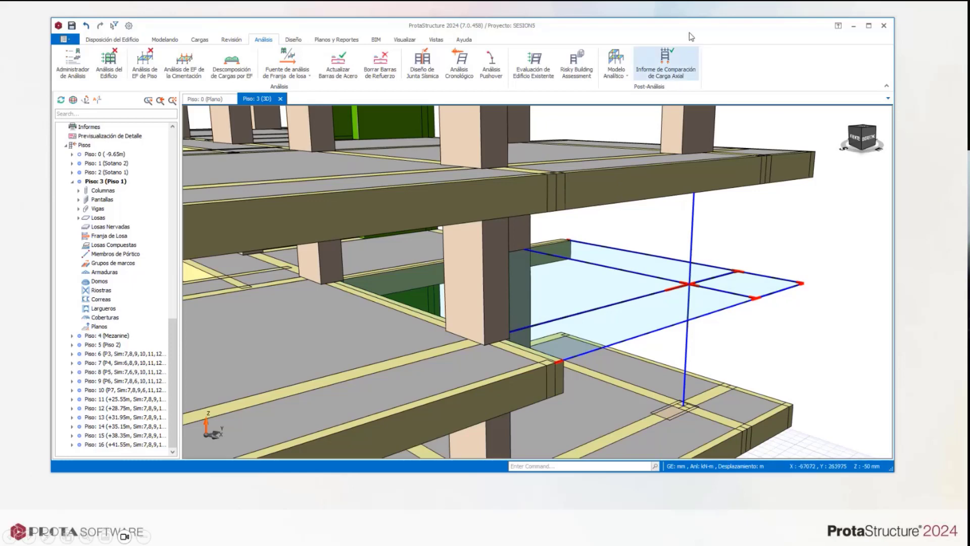
drag(689, 32, 692, 46)
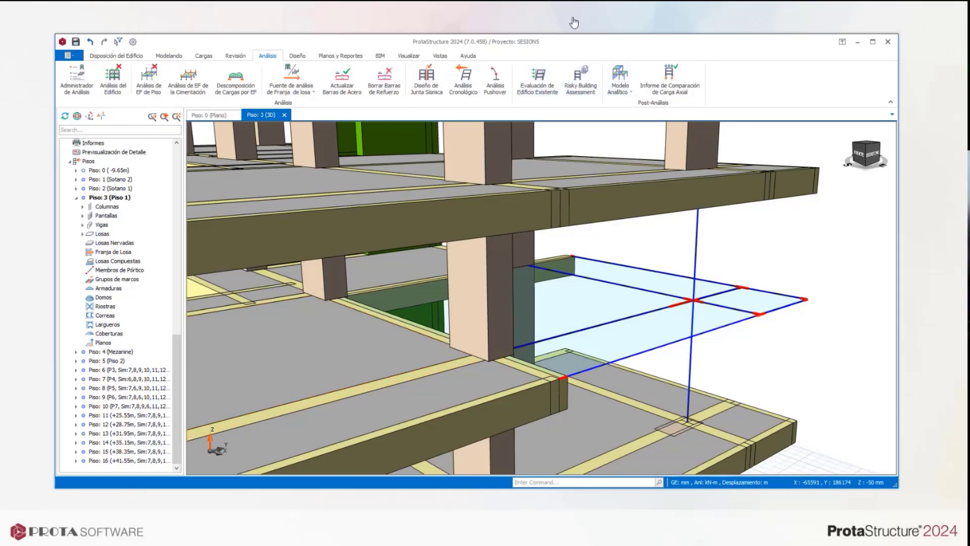
click(606, 23)
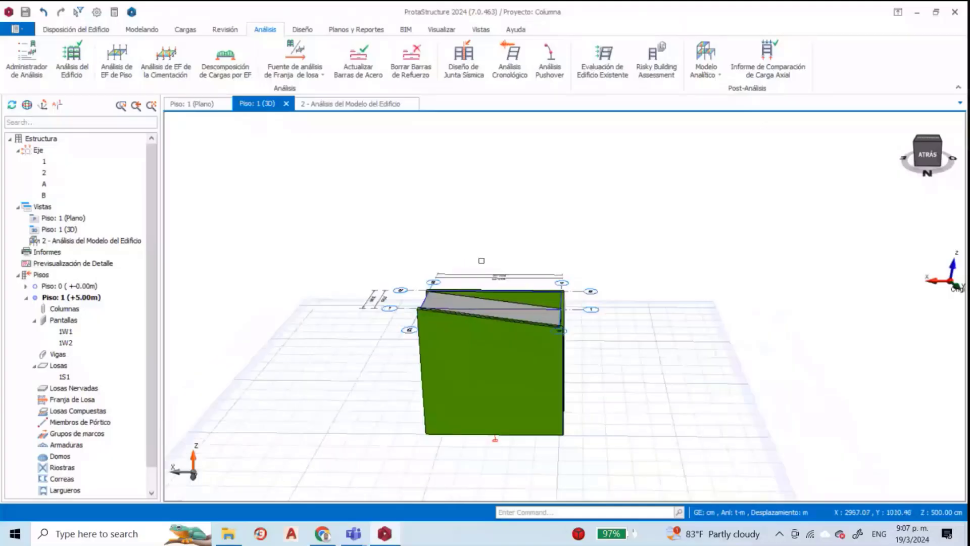
Examine the two shear walls and the sloping slab of the Columna project in 3D and in the Piso 1 plan.
scroll(481, 260, up, 2)
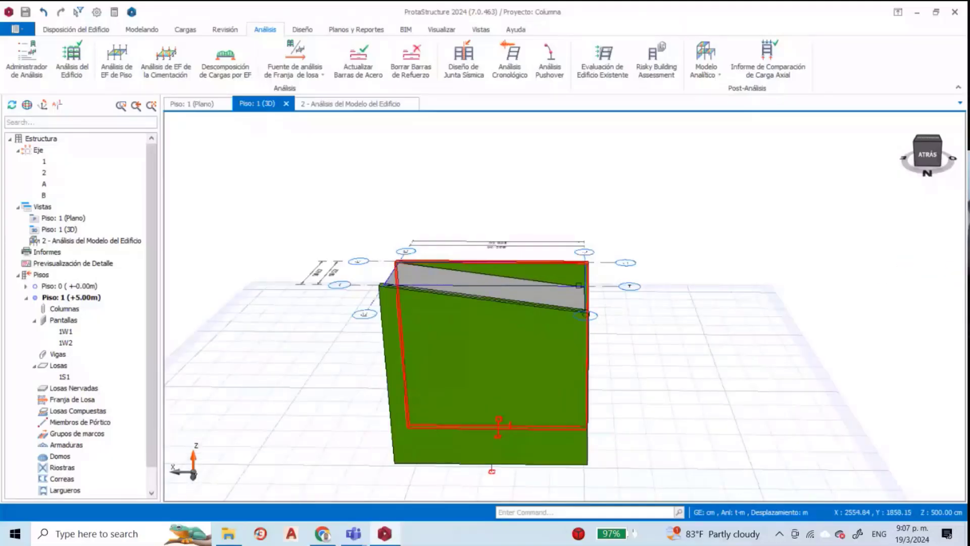
scroll(637, 203, up, 2)
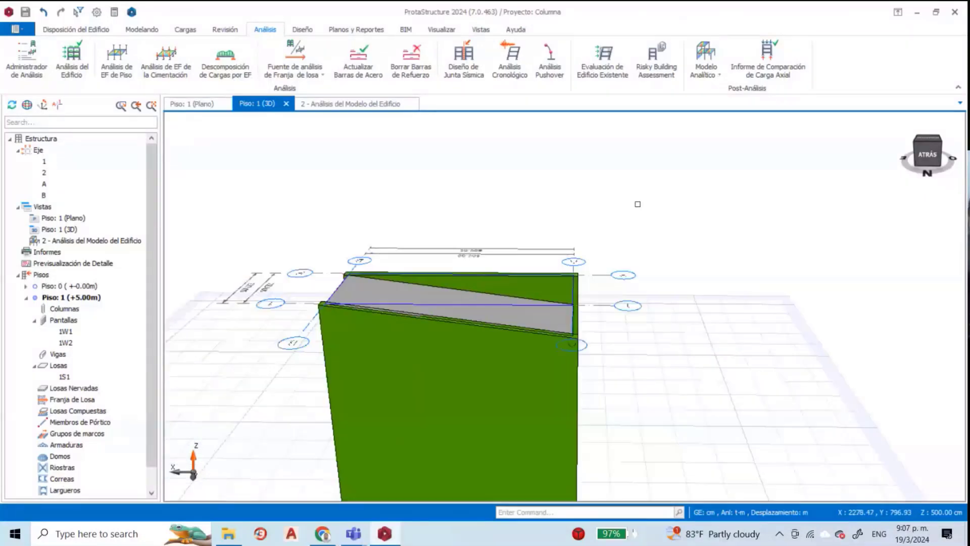
mouse_move(637, 204)
middle_down()
mouse_move(645, 217)
mouse_move(539, 195)
mouse_move(604, 199)
mouse_move(575, 229)
middle_up()
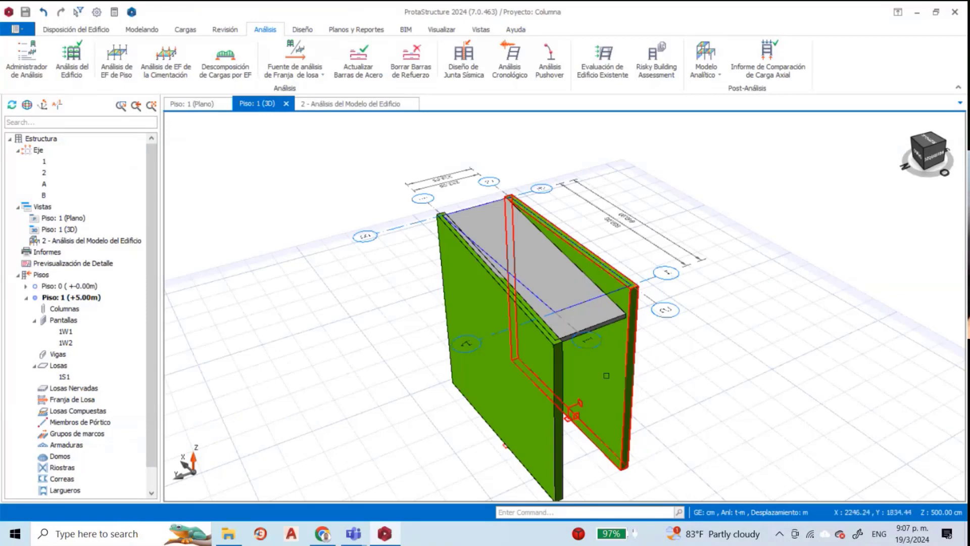
mouse_move(579, 334)
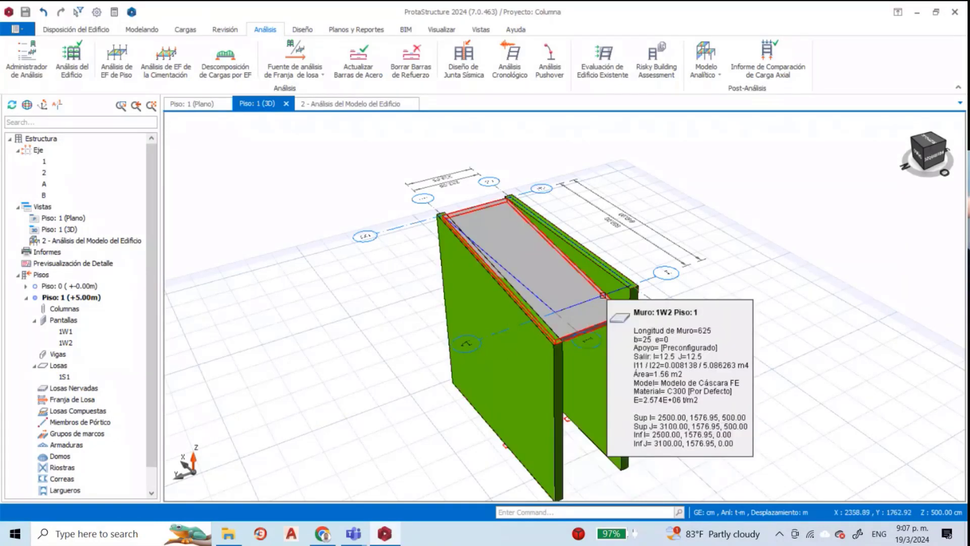
middle_drag(603, 296, 585, 309)
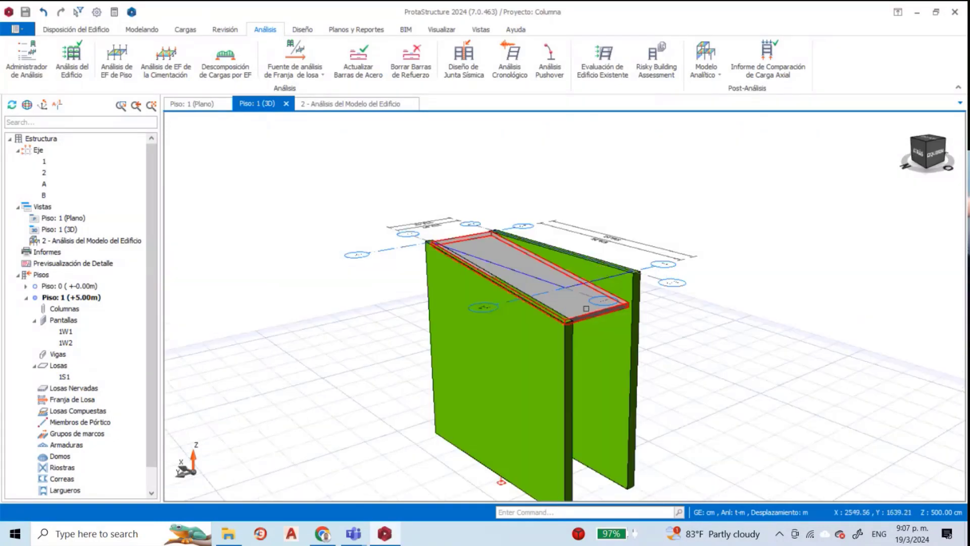
click(196, 103)
scroll(525, 271, down, 1)
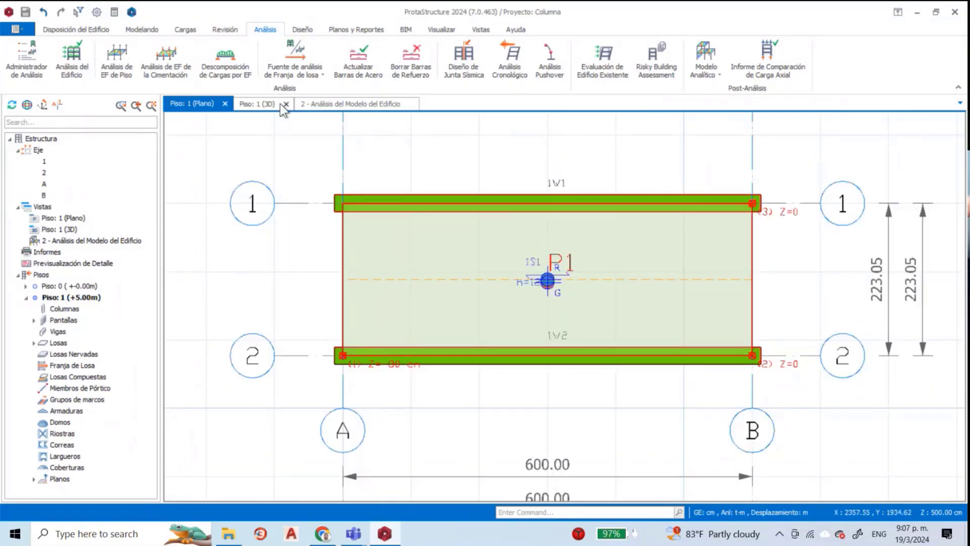
Examine in the 3D view how the sloping slab meets the tops of walls 1W1 and 1W2 from the back and the open end.
click(257, 103)
middle_drag(566, 282, 613, 339)
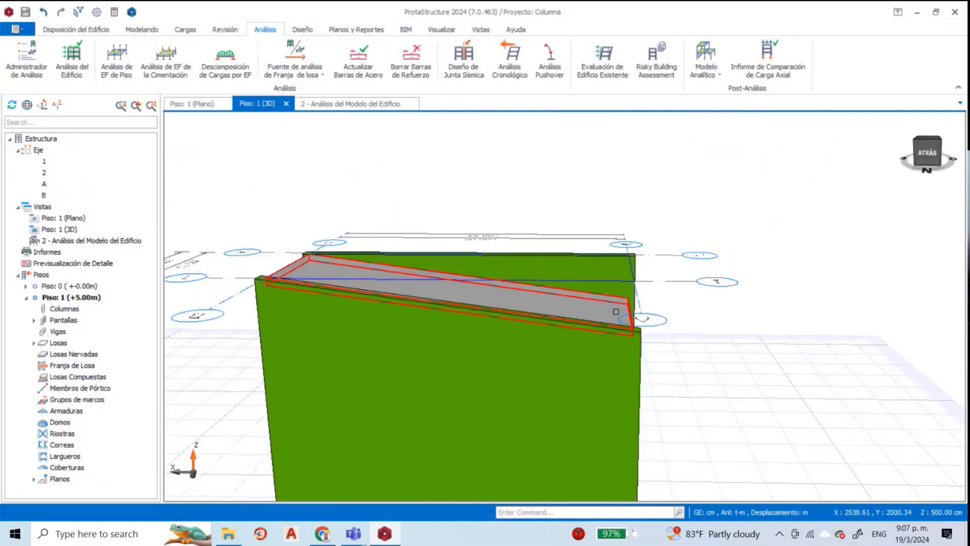
middle_drag(652, 301, 614, 290)
scroll(599, 324, up, 3)
scroll(637, 319, down, 2)
middle_drag(636, 321, 569, 321)
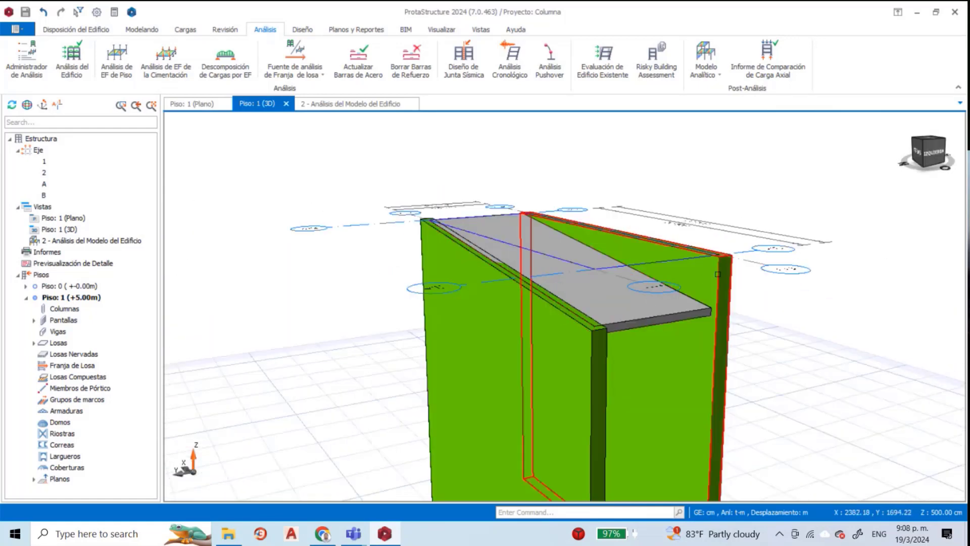
mouse_move(681, 270)
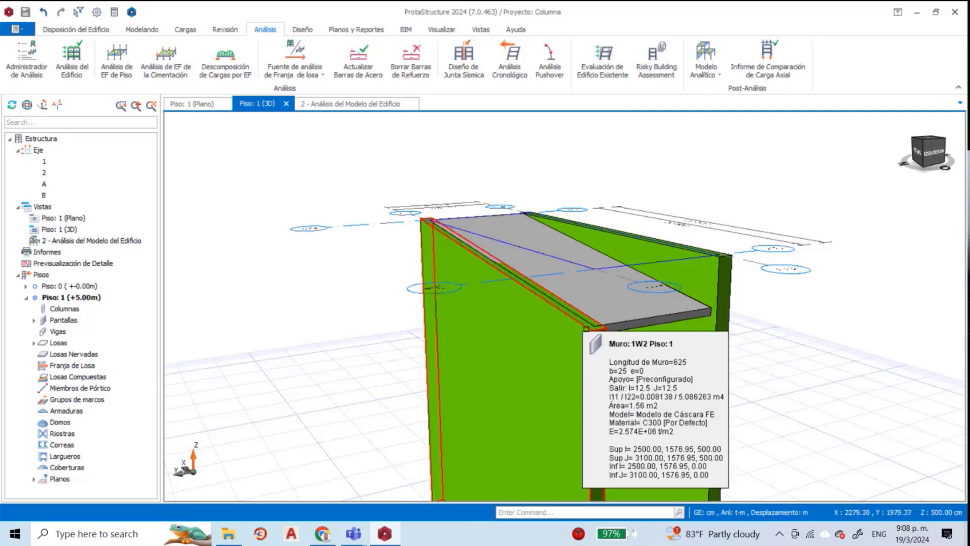
middle_drag(640, 303, 737, 268)
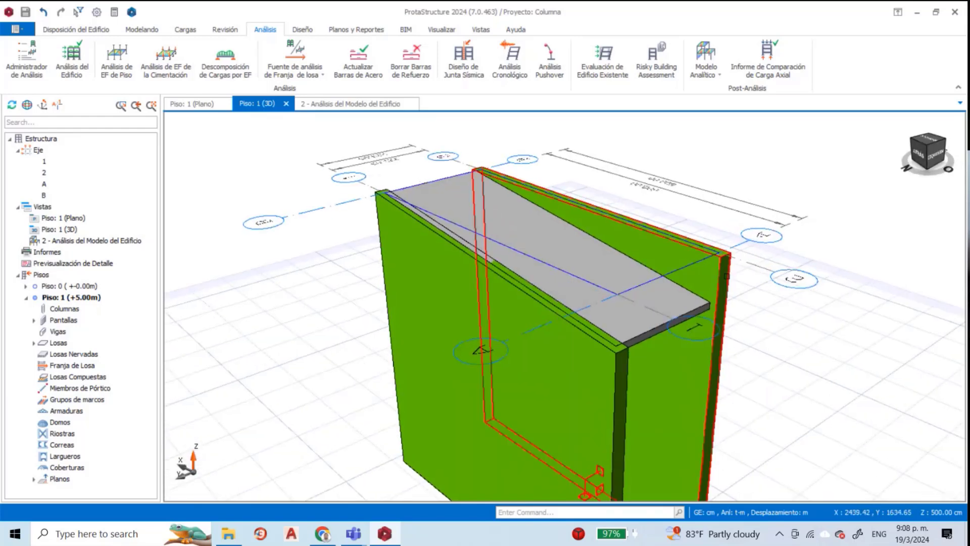
mouse_move(728, 279)
middle_down()
mouse_move(657, 281)
mouse_move(723, 277)
mouse_move(732, 263)
middle_up()
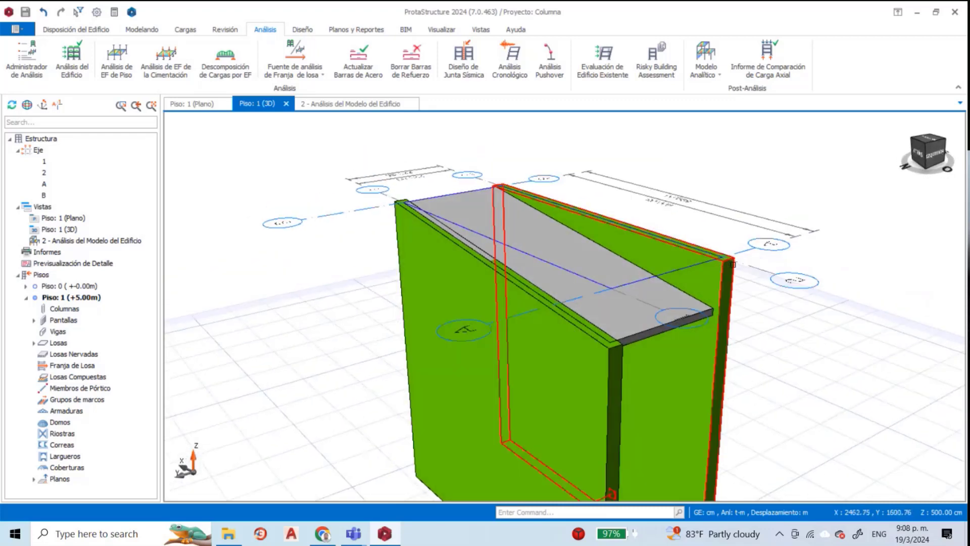
Inspect the 3D plane and level-offset properties of wall 1W1, leaving them unedited.
click(609, 316)
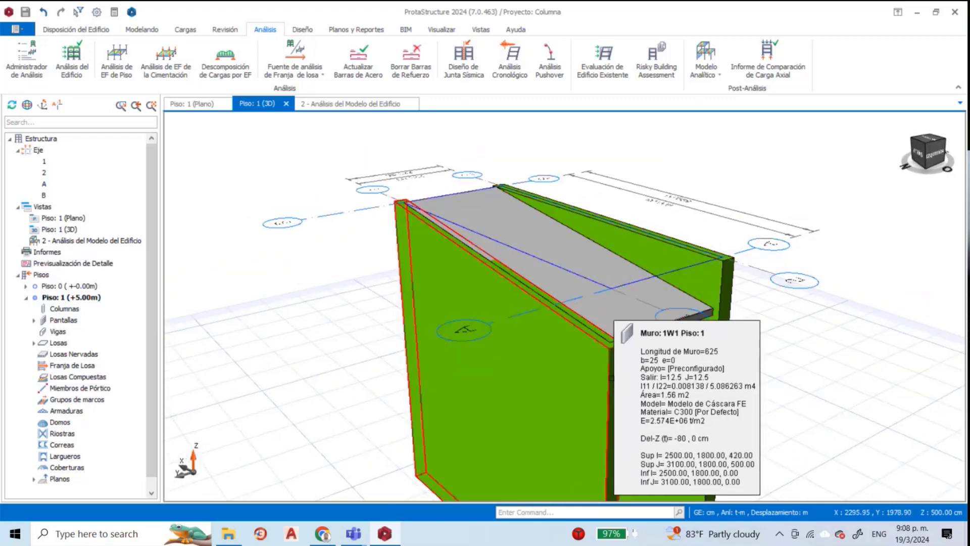
right_click(612, 319)
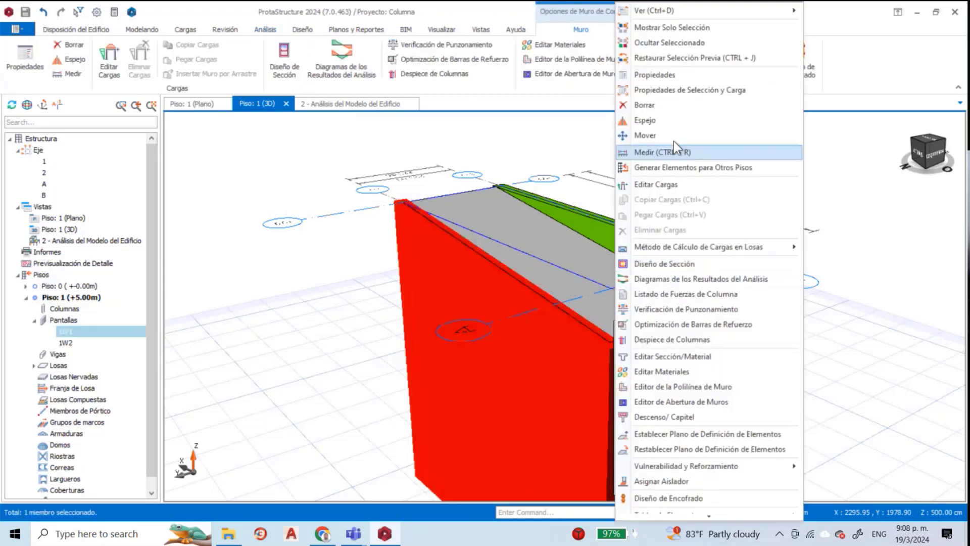
click(671, 77)
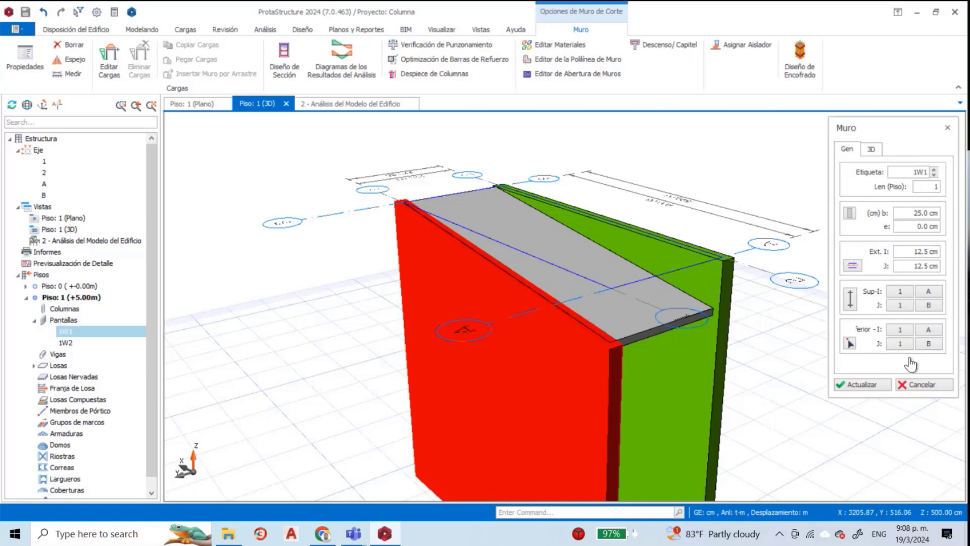
click(871, 148)
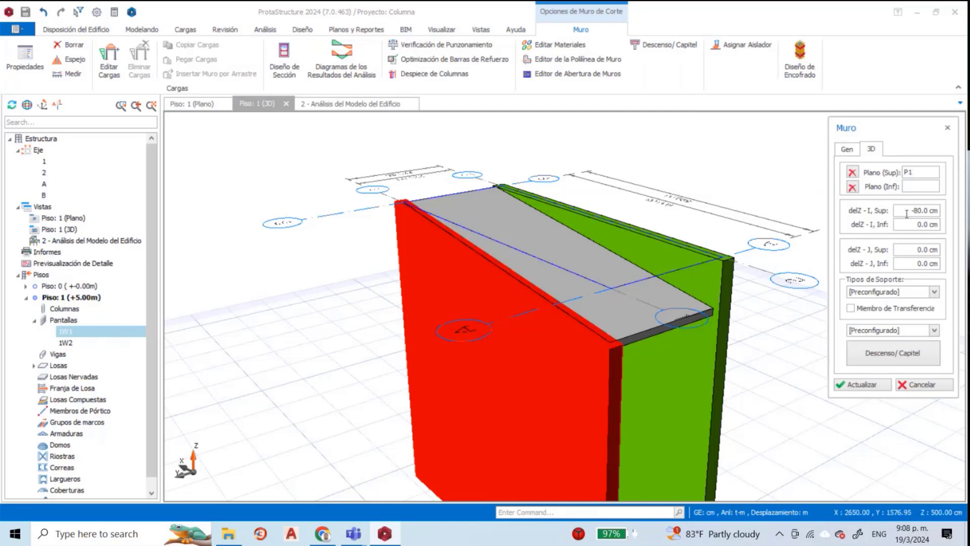
click(907, 388)
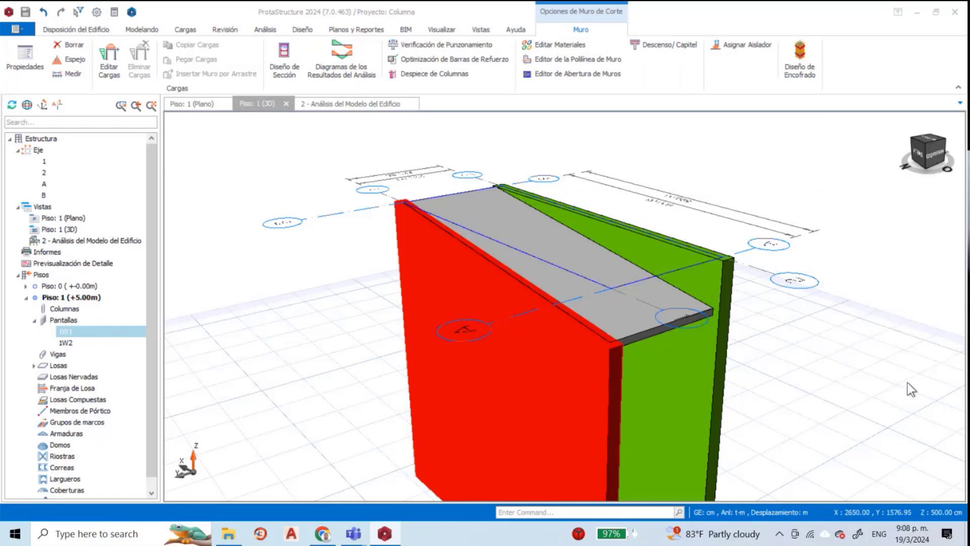
Inspect the 3D plane and level-offset properties of the opposite wall, 1W2, leaving them unedited.
click(728, 280)
right_click(757, 243)
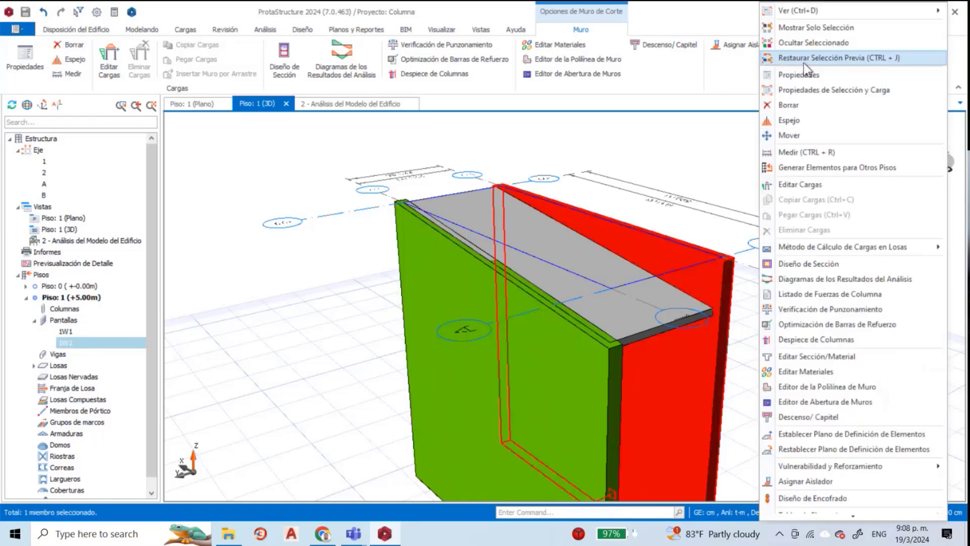
click(810, 76)
click(872, 148)
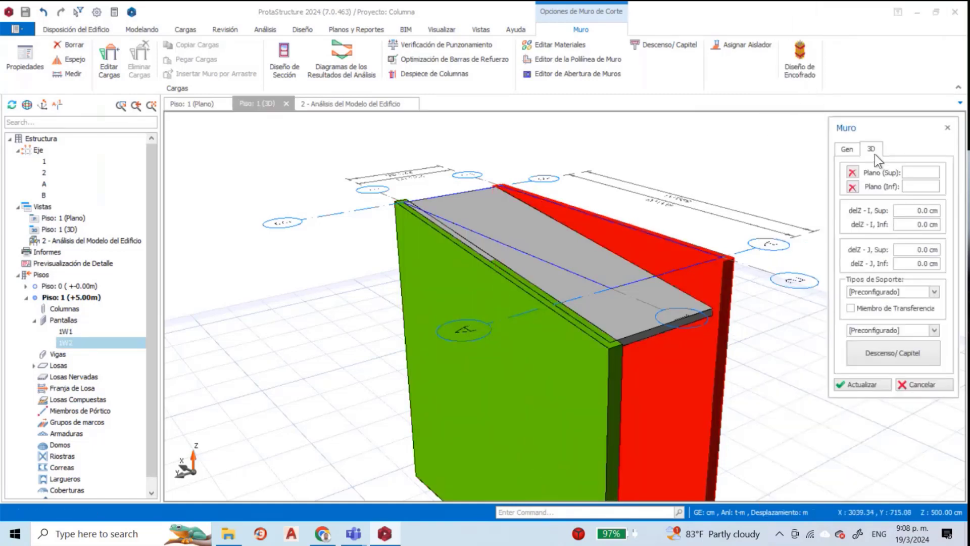
click(921, 384)
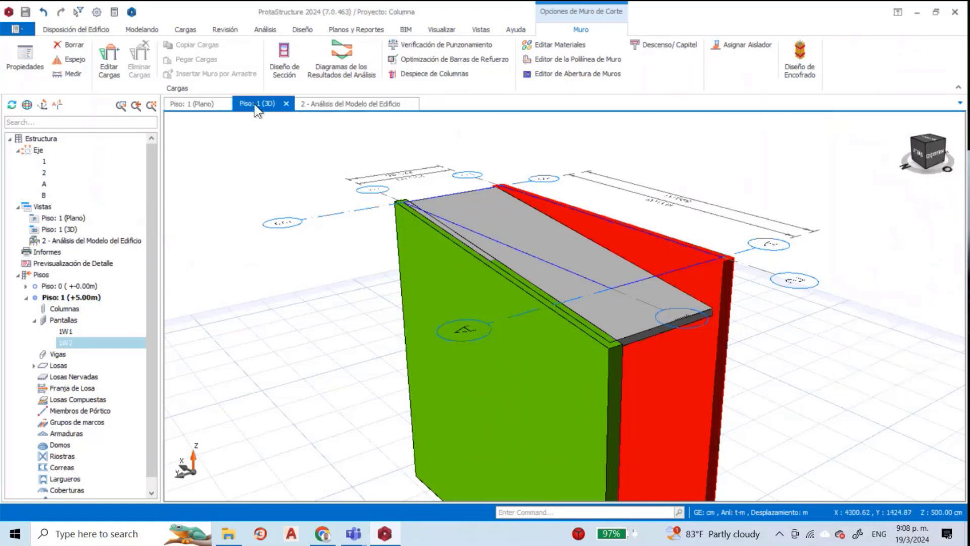
Examine the meshed walls and slab in the building's analysis model from several sides.
click(357, 104)
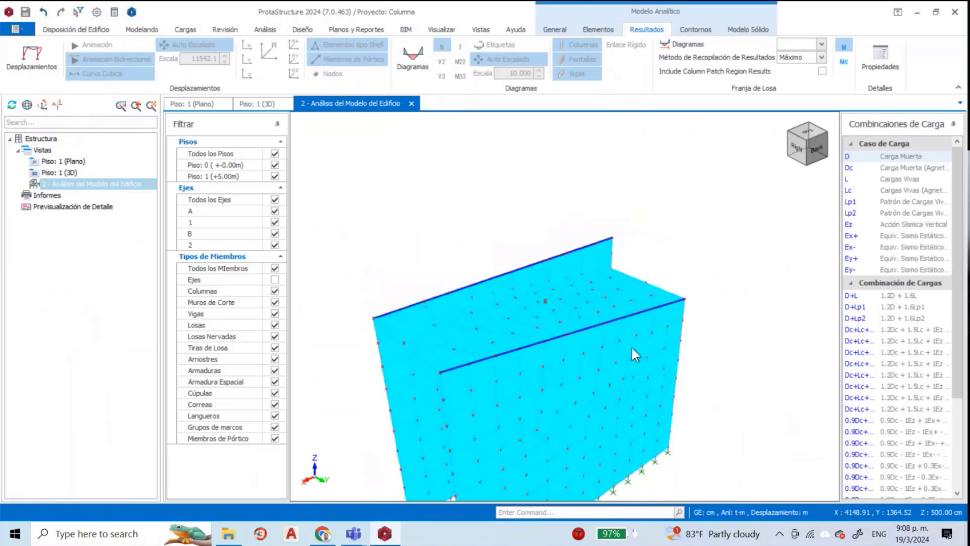
middle_drag(631, 347, 476, 314)
middle_drag(467, 299, 636, 303)
Review the walls, slab and plane P1 in the Piso 1 plan and show the Revisión commands.
click(267, 103)
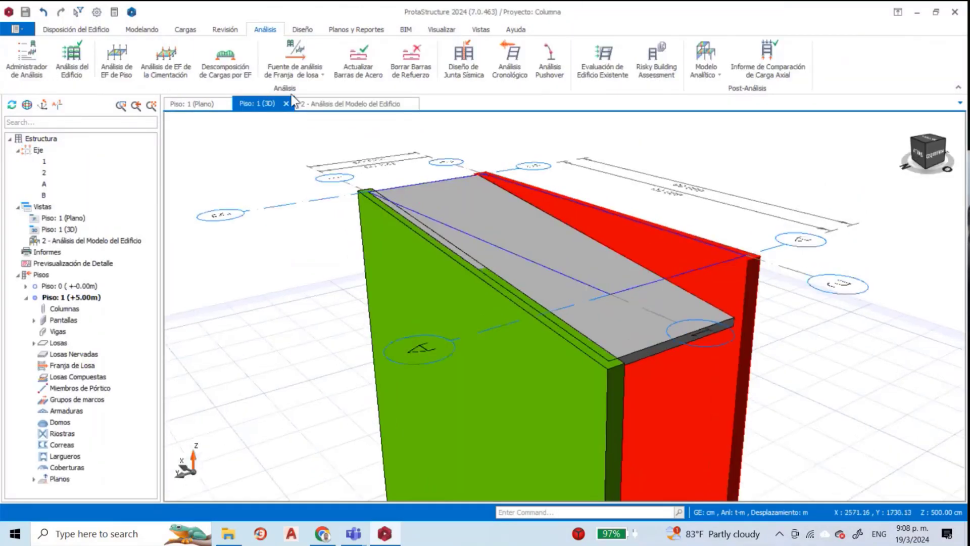
click(183, 104)
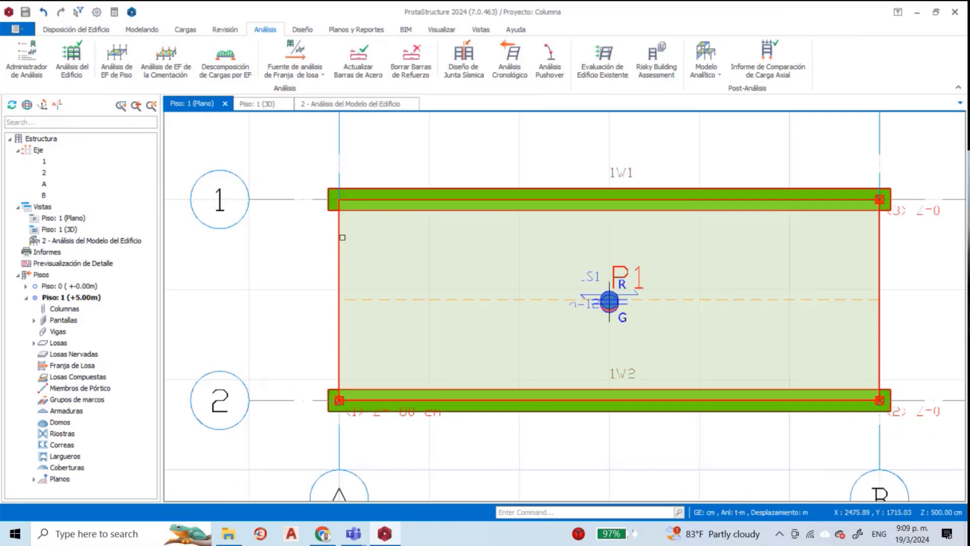
scroll(341, 187, down, 3)
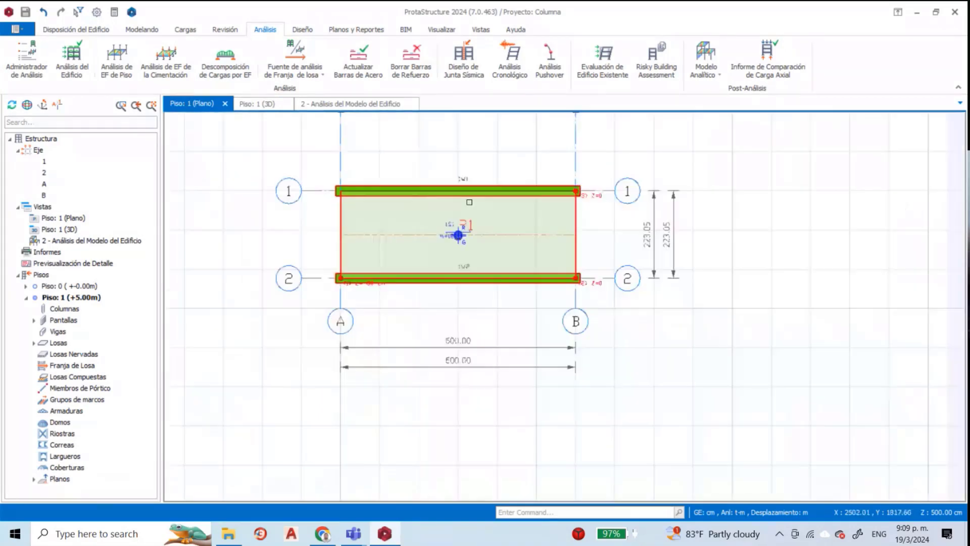
scroll(455, 252, up, 2)
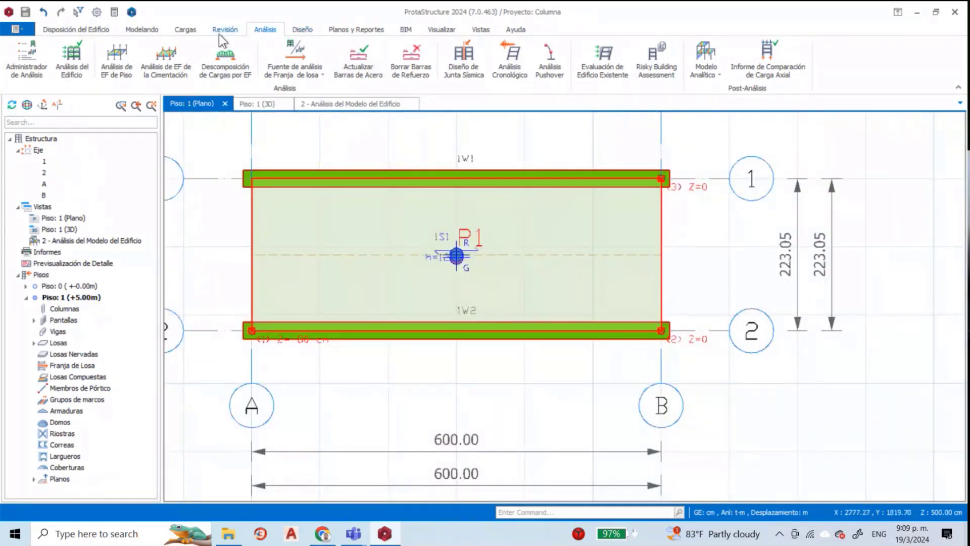
click(231, 27)
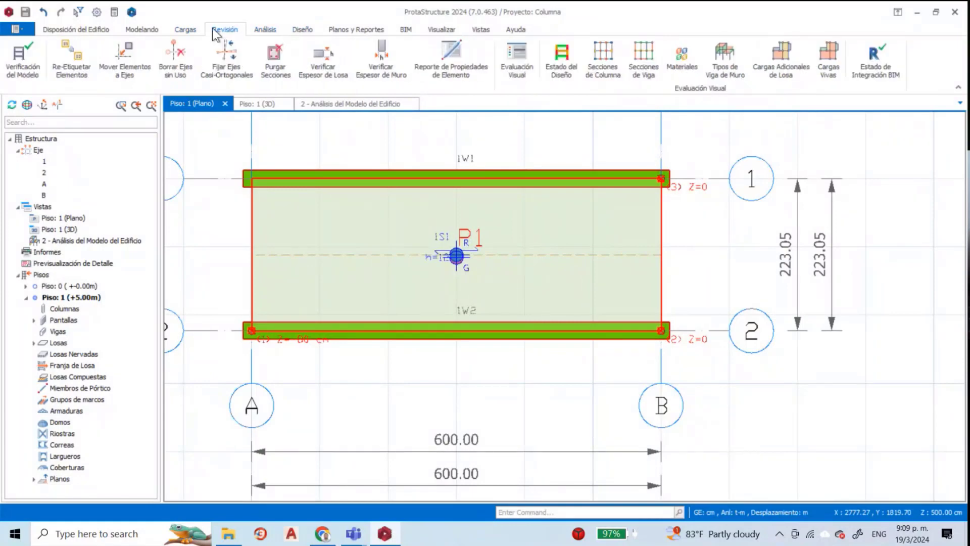
Examine closely how the slab mesh nodes connect to the wall shell elements in the analysis model.
click(340, 103)
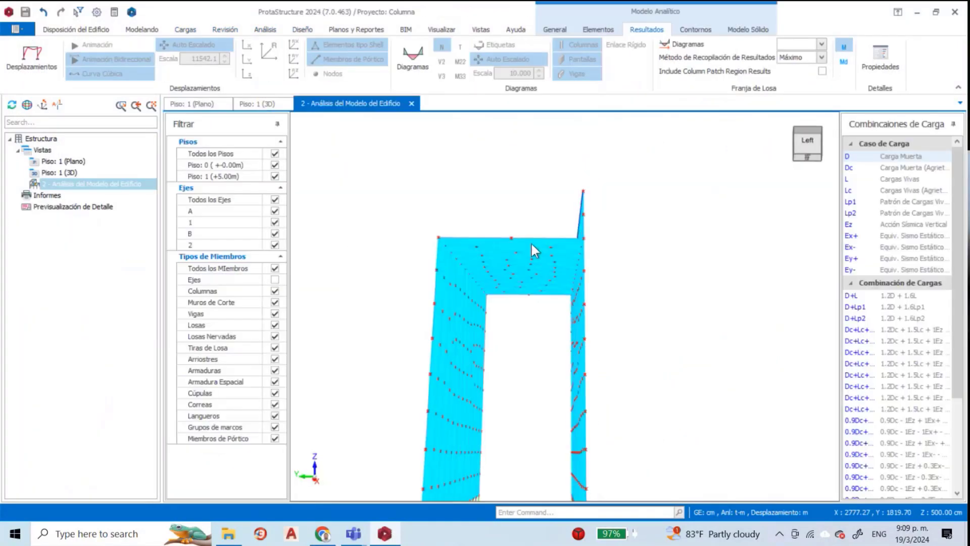
scroll(653, 281, up, 5)
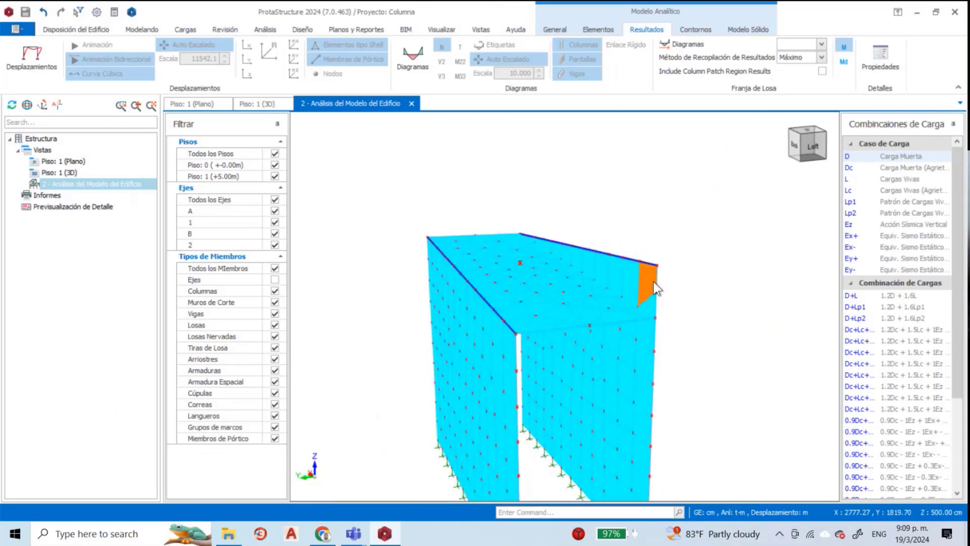
middle_drag(660, 306, 634, 275)
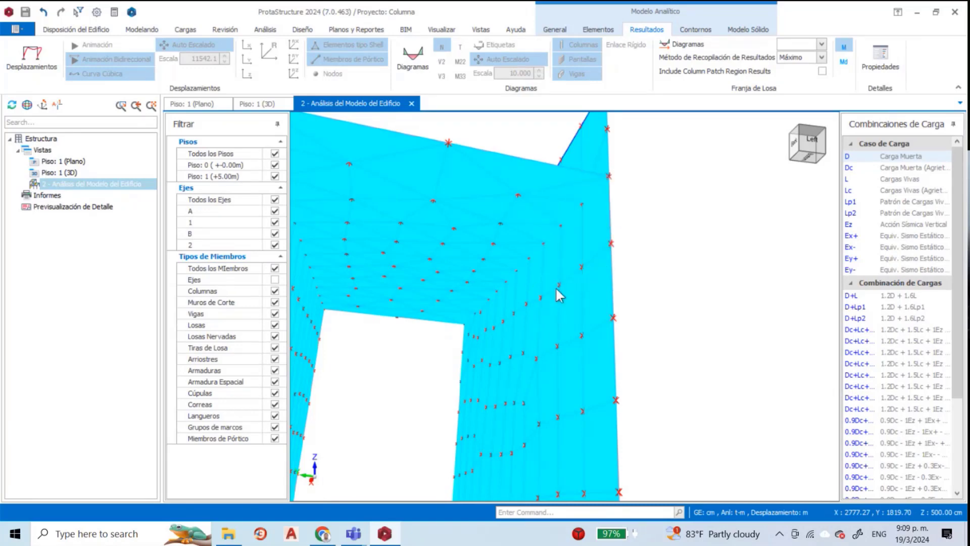
middle_drag(607, 295, 703, 349)
scroll(703, 348, down, 3)
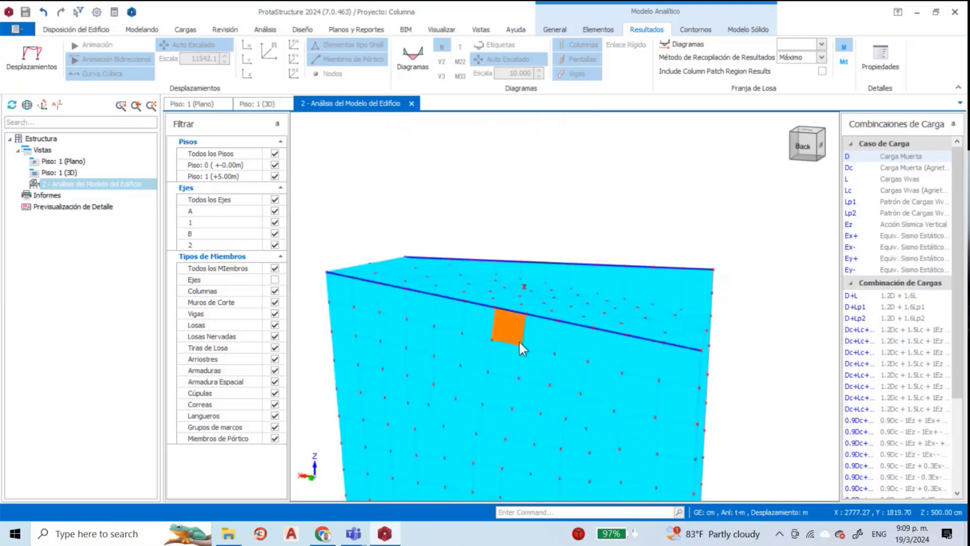
mouse_move(519, 340)
middle_down()
mouse_move(658, 353)
mouse_move(753, 320)
mouse_move(571, 285)
mouse_move(460, 323)
mouse_move(476, 350)
mouse_move(562, 341)
mouse_move(608, 317)
mouse_move(481, 310)
mouse_move(518, 321)
middle_up()
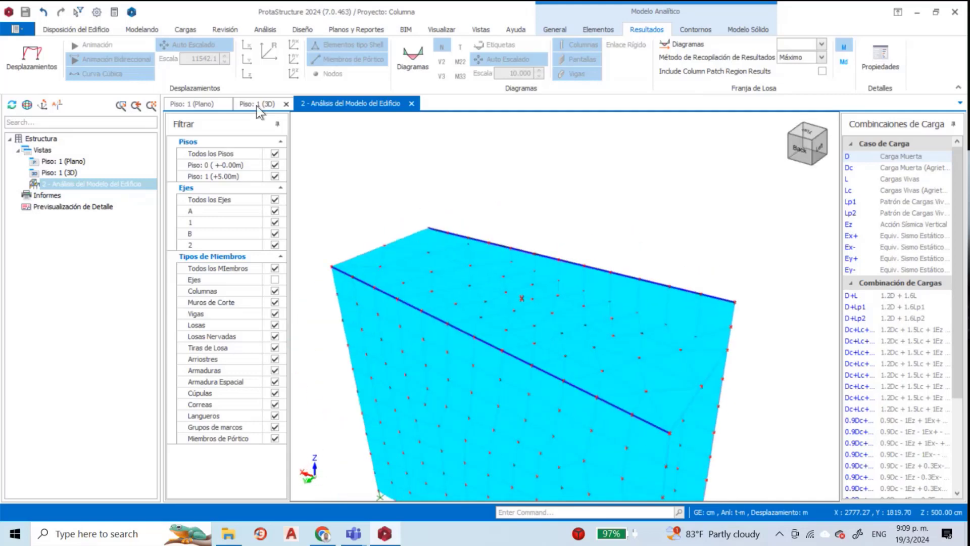
Return to the Piso 1 3D view showing both walls and the sloping slab.
click(272, 101)
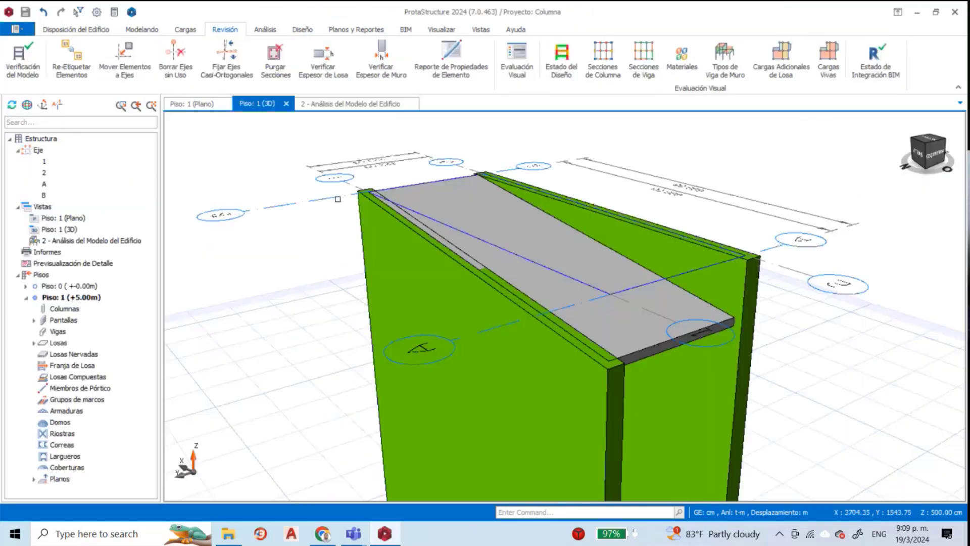
scroll(490, 313, down, 2)
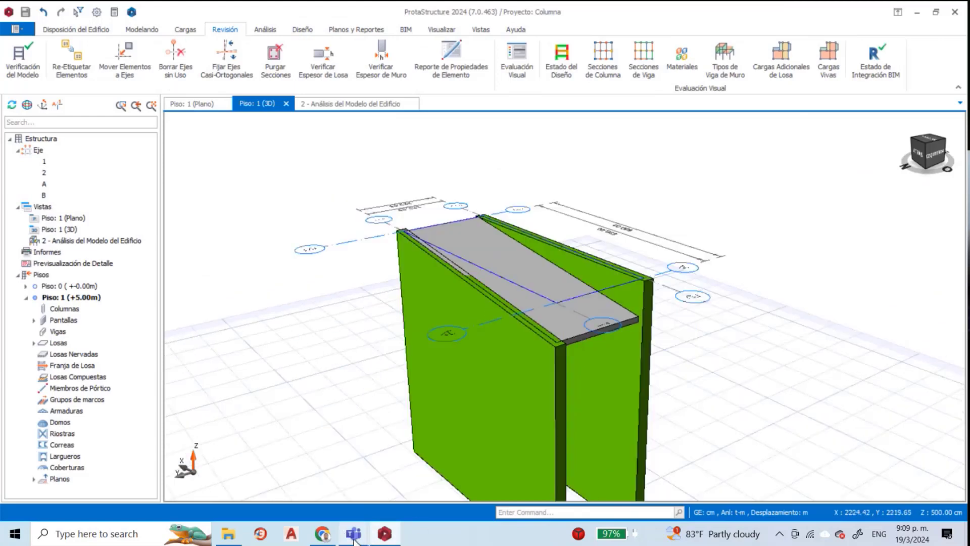
mouse_move(352, 540)
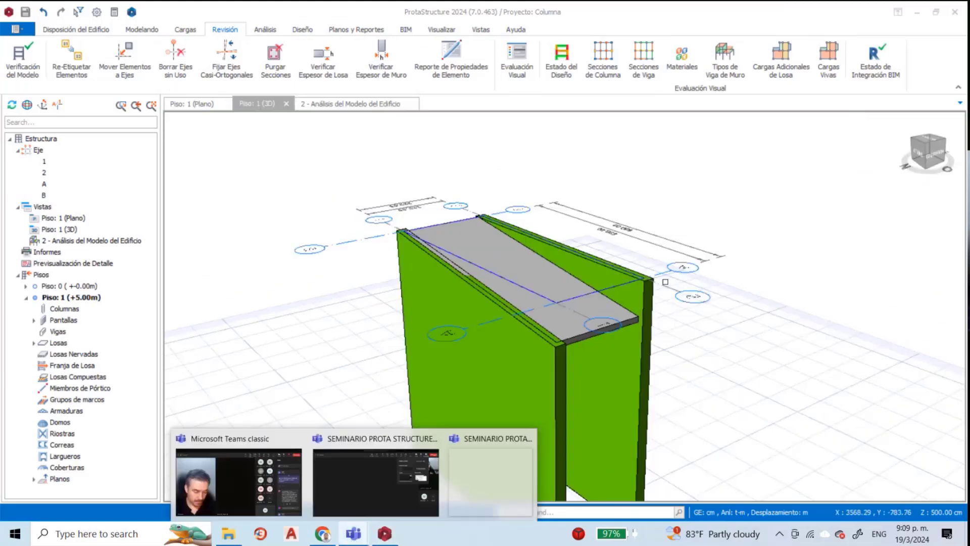
Switch to the shared seminar window and review the NSR-10 seismic parameters, including analysis, structural irregularities and verification configuration.
click(447, 465)
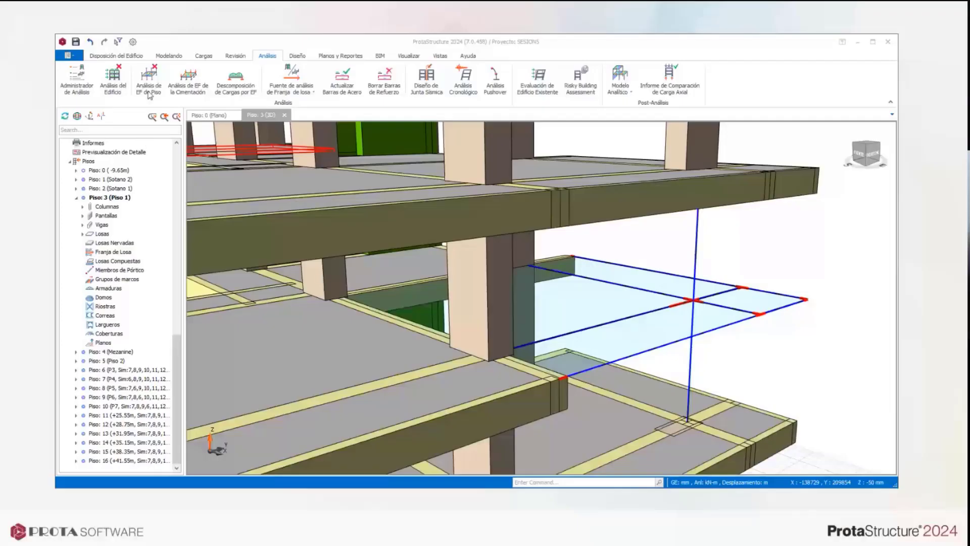
click(197, 56)
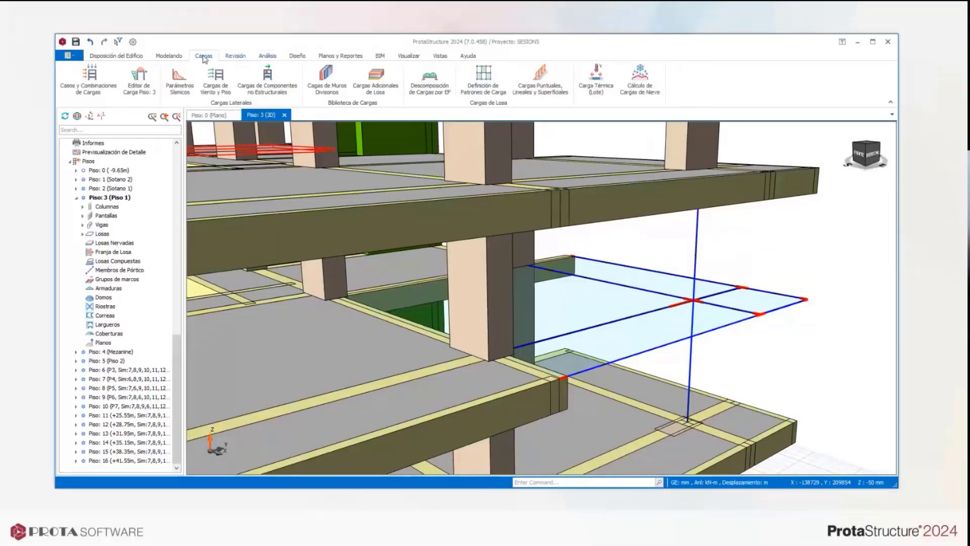
click(188, 90)
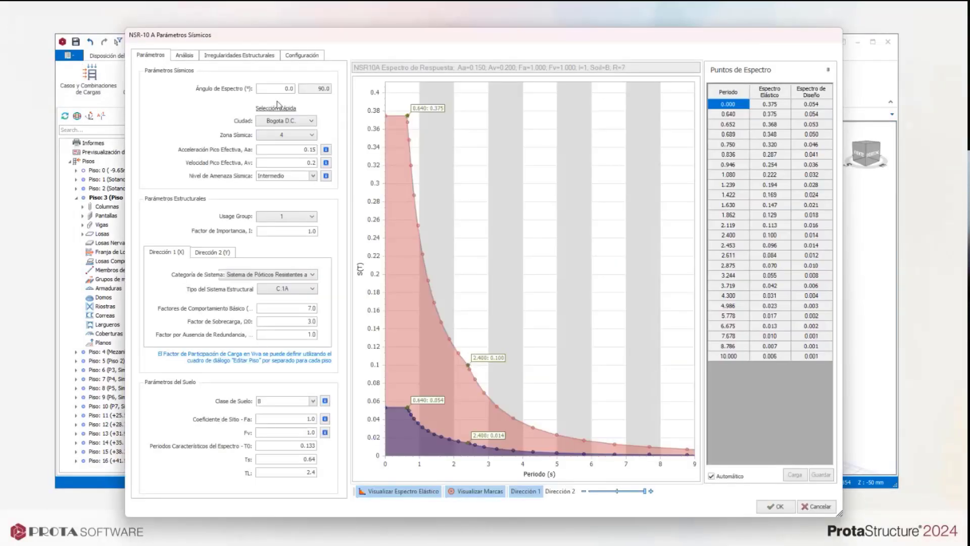
click(195, 56)
click(217, 56)
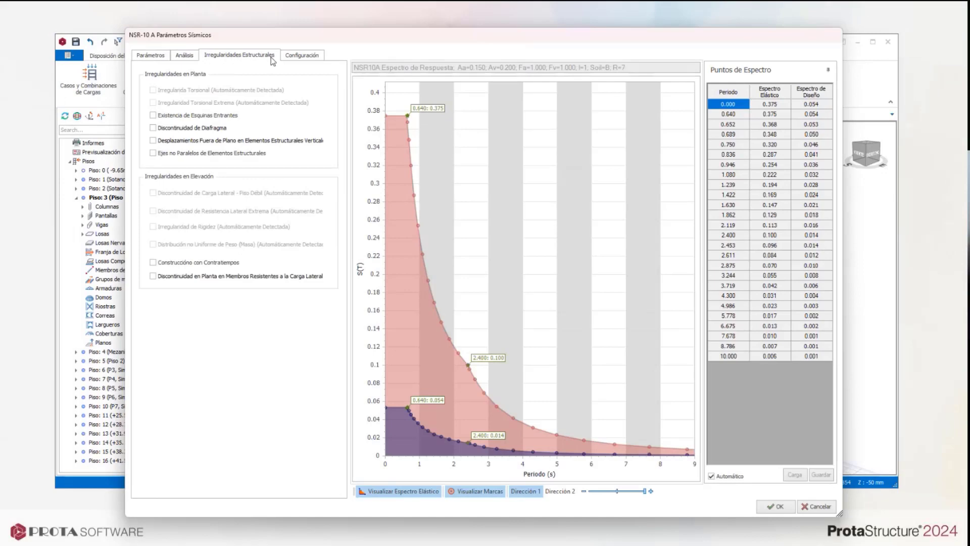
click(301, 55)
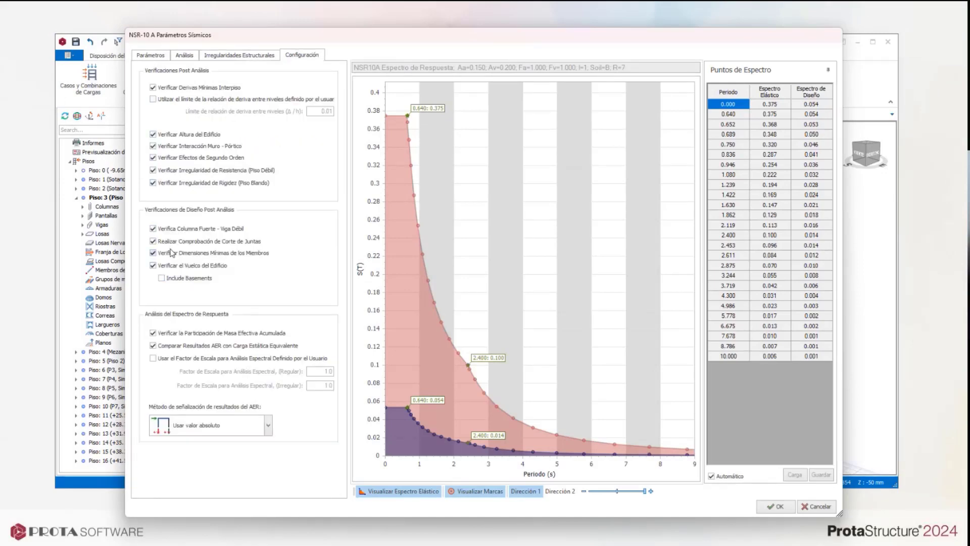
Demonstrate the building overturning check and its Include Basements option, and close the seismic parameters without saving.
click(153, 266)
click(162, 278)
click(162, 278)
click(831, 506)
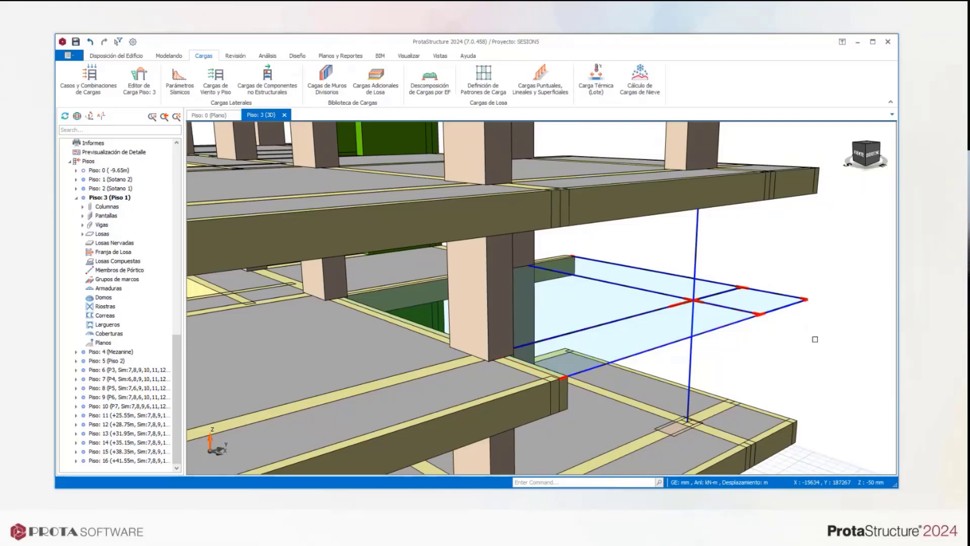
Examine the building's side elevation in 3D around the floor-edge members highlighted in blue.
mouse_move(815, 339)
shift+middle_down()
mouse_move(782, 260)
mouse_move(633, 268)
mouse_move(635, 210)
shift+middle_up()
scroll(774, 257, down, 5)
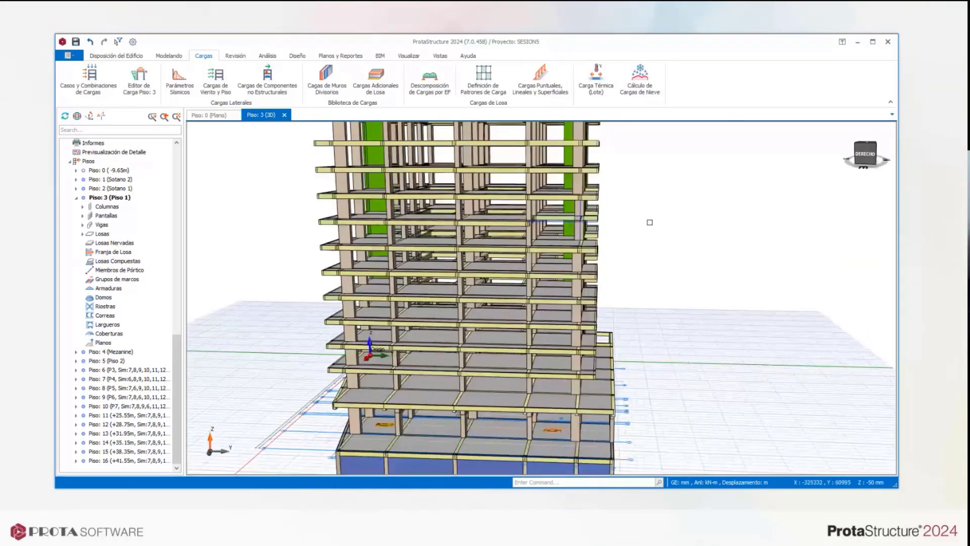
scroll(665, 251, up, 3)
shift+middle_drag(665, 251, 671, 278)
right_click(663, 308)
scroll(661, 270, up, 3)
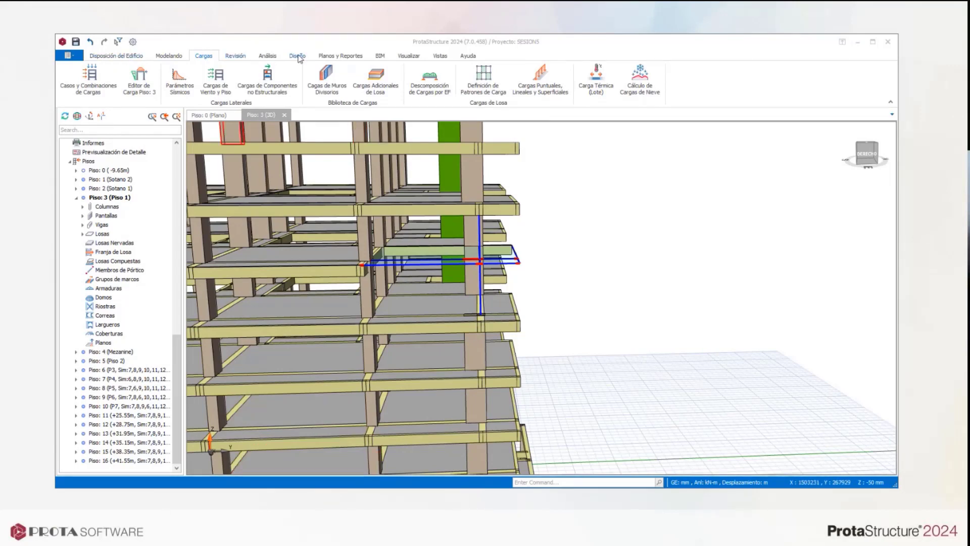
Show the concrete beam types available for modelling, Normal and Acoplamiento Viga-Muro.
click(177, 57)
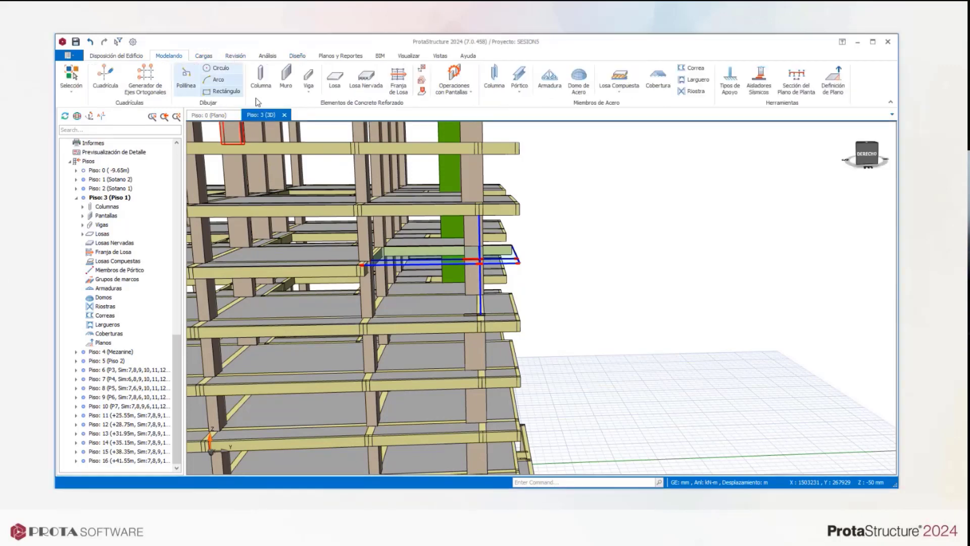
click(309, 91)
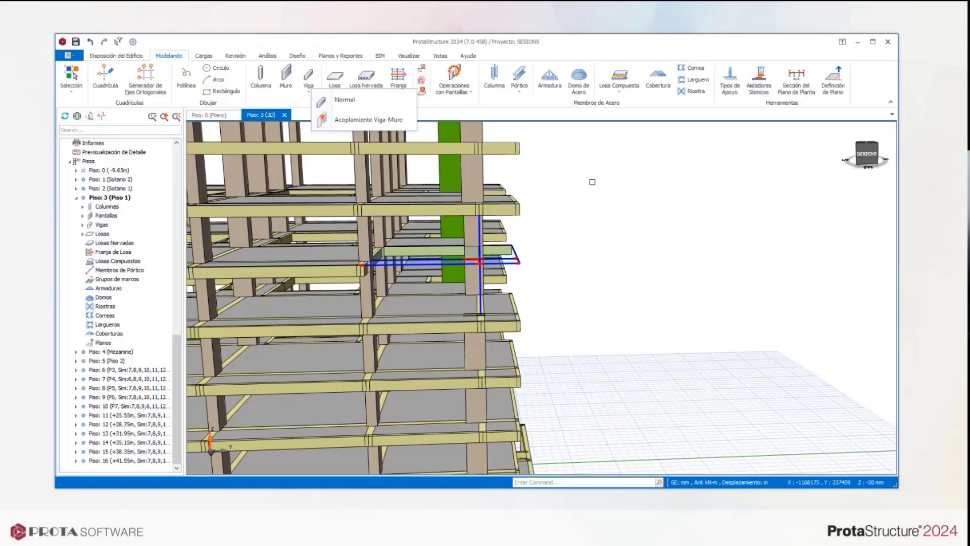
click(590, 187)
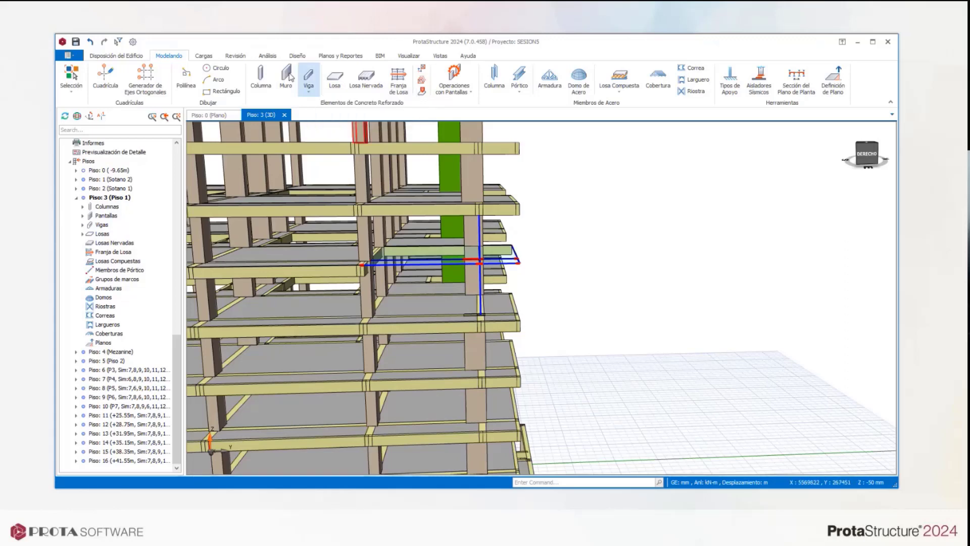
click(310, 91)
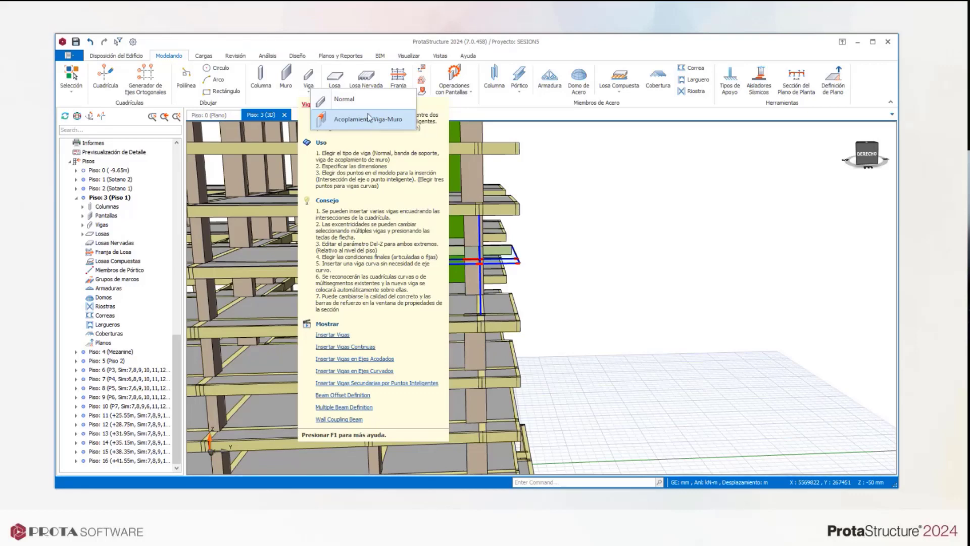
click(338, 121)
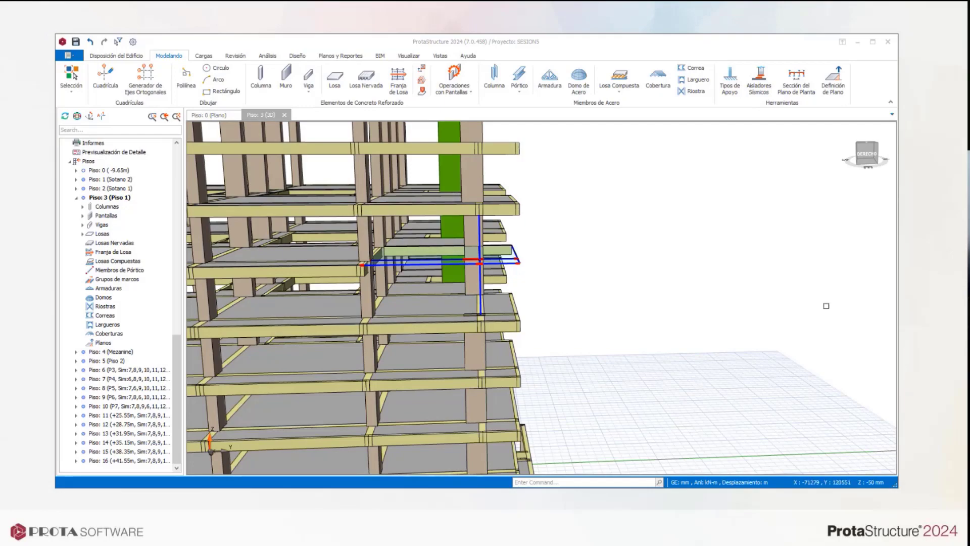
Examine the whole tower from the side and front down to its basement levels, with Piso 3 selected.
scroll(552, 309, down, 2)
middle_drag(552, 308, 626, 267)
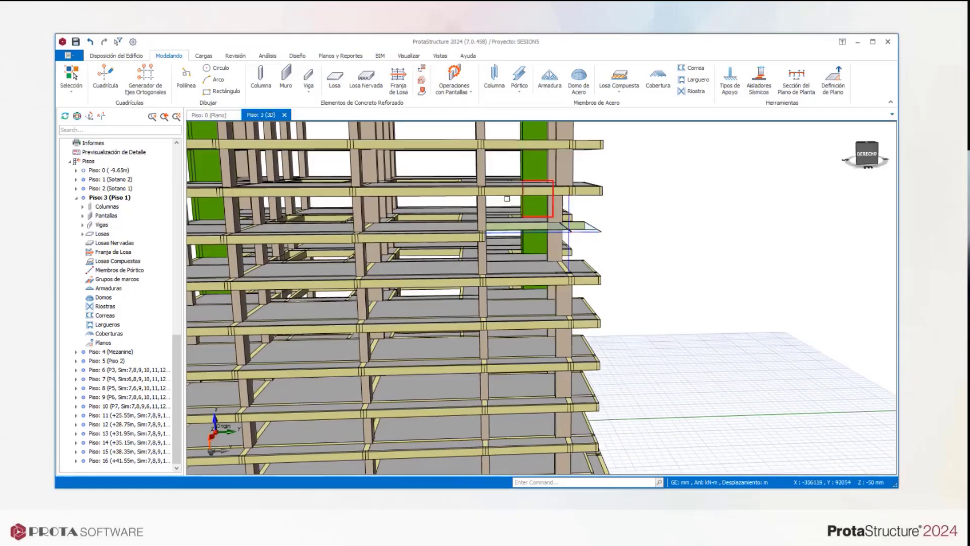
scroll(636, 212, down, 2)
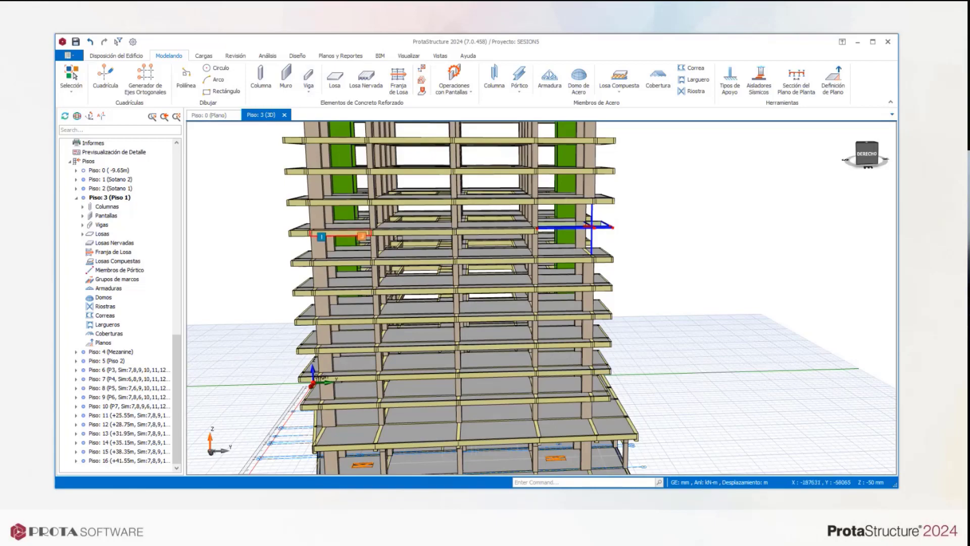
scroll(474, 243, down, 1)
middle_drag(619, 248, 657, 243)
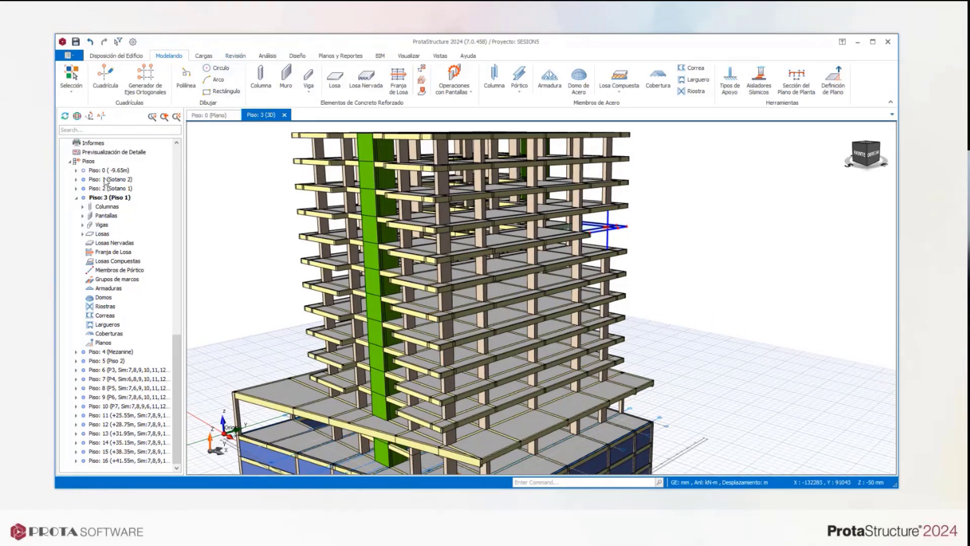
click(101, 198)
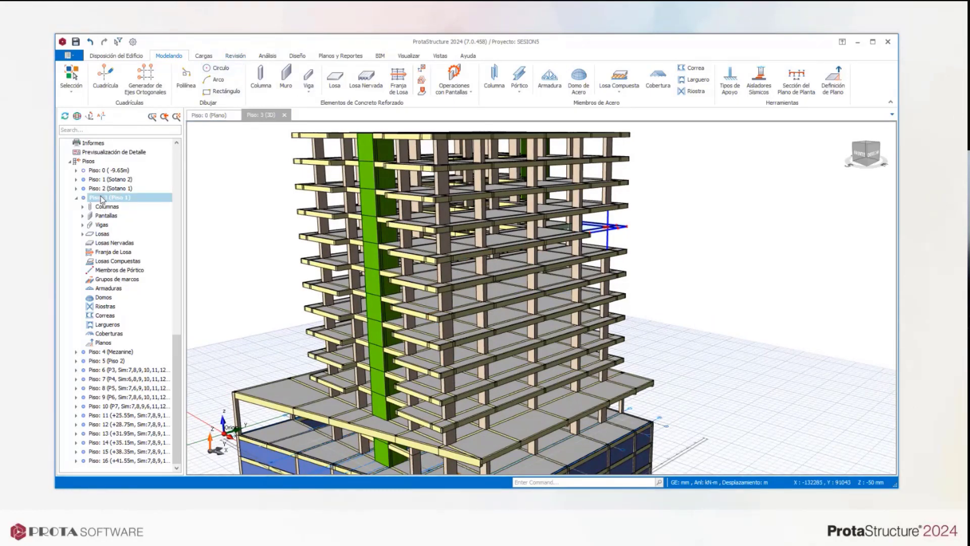
middle_drag(748, 298, 734, 205)
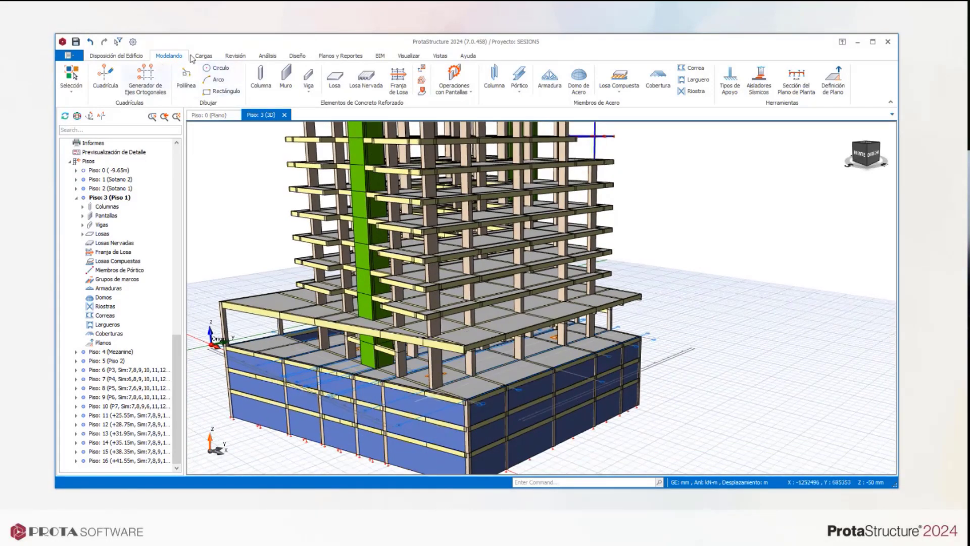
Open the load editor for Piso 3 and show the floor from above.
click(235, 56)
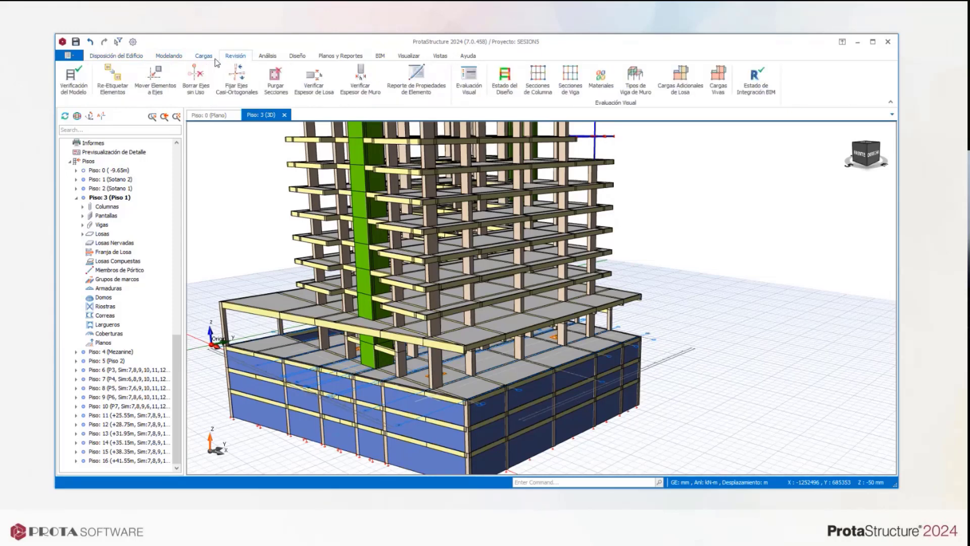
click(204, 57)
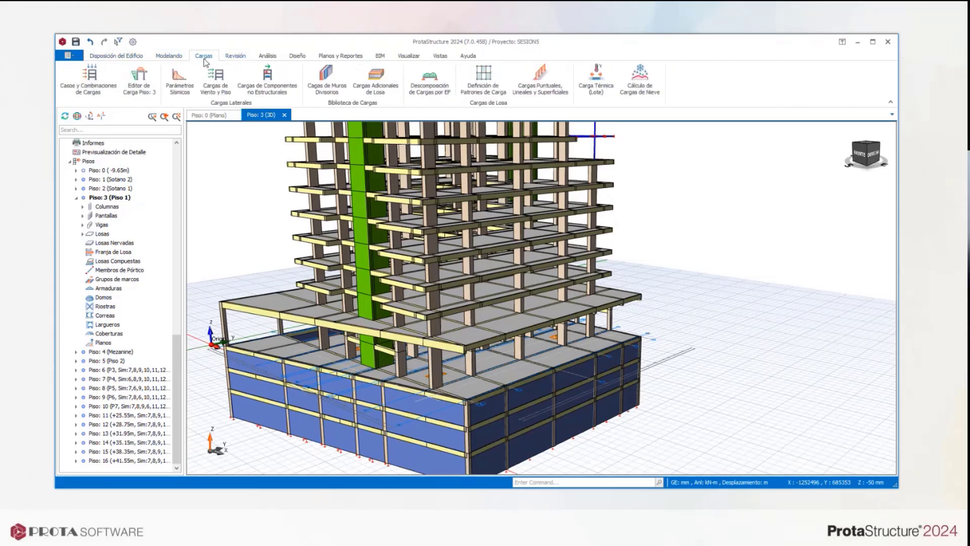
click(185, 89)
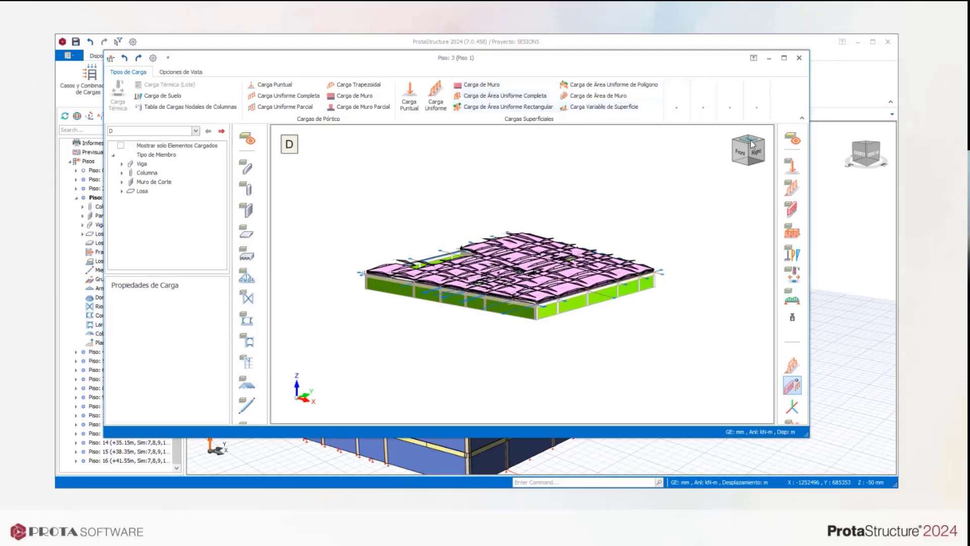
click(752, 144)
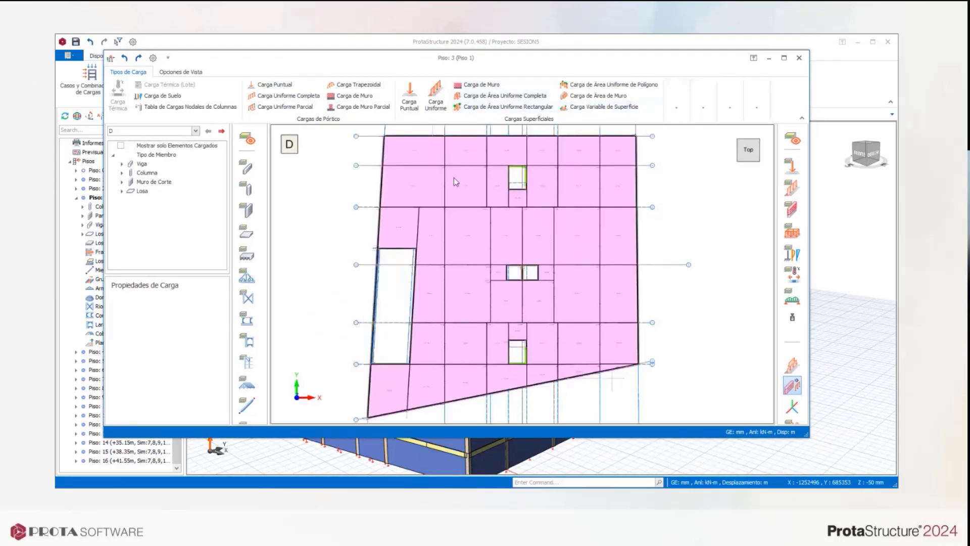
Review the available load cases, keeping D active, and the load display options.
click(190, 130)
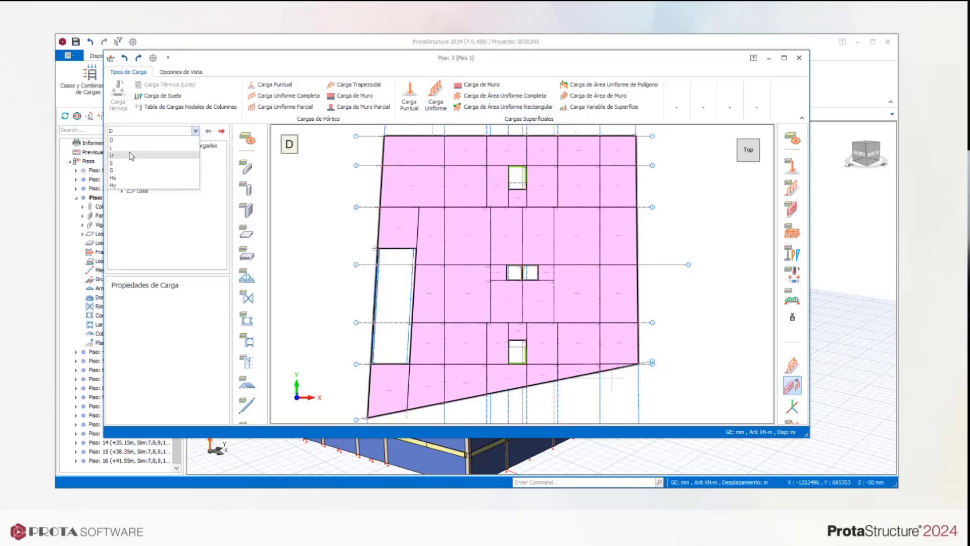
click(112, 140)
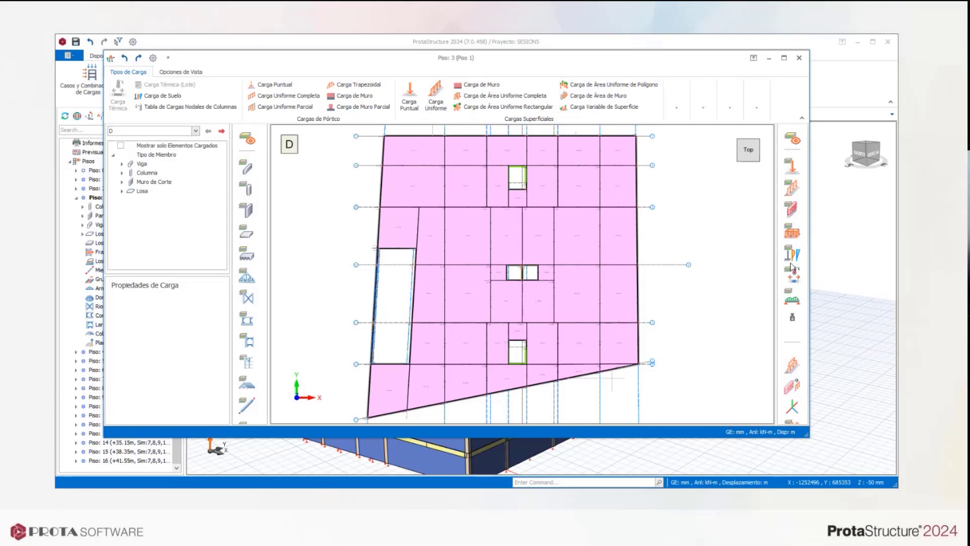
click(179, 72)
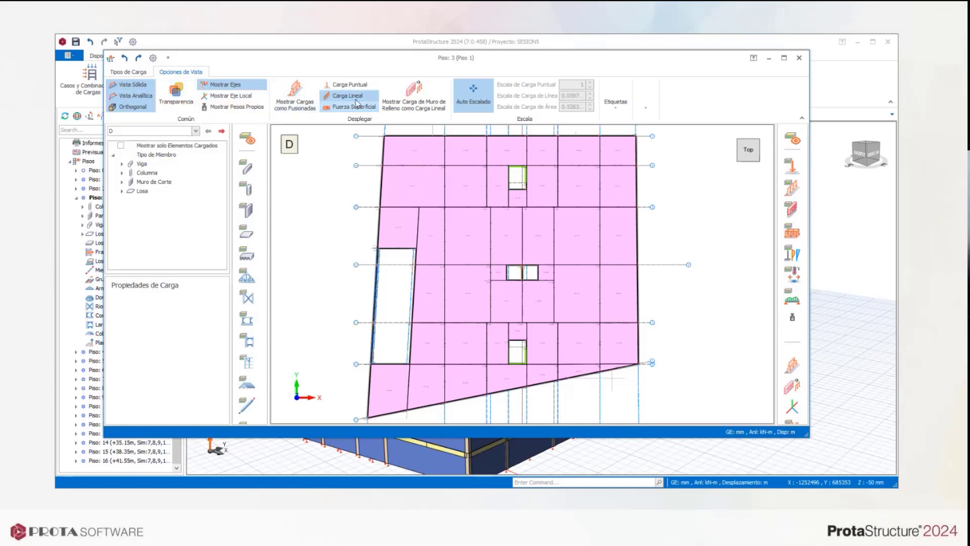
click(131, 74)
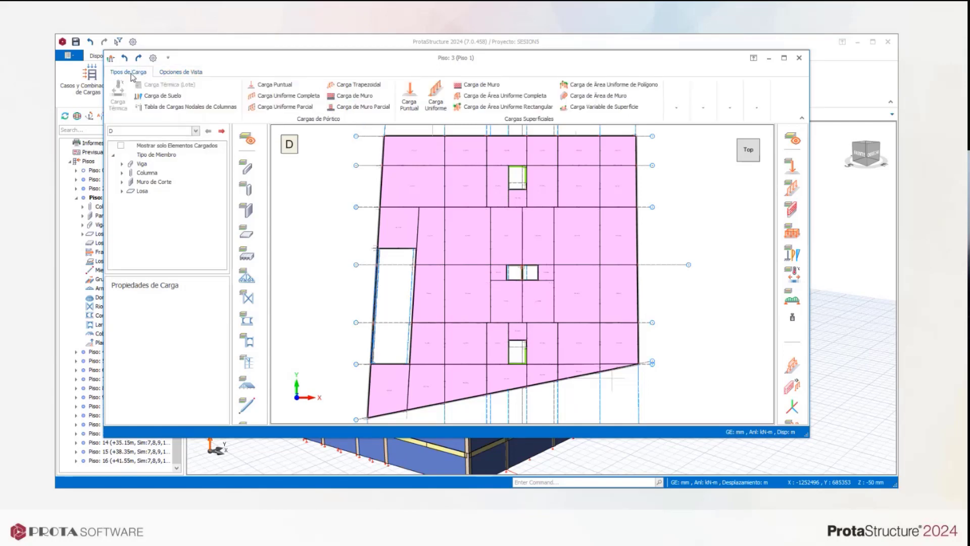
Place a five-sided uniform polygon area load of 2.88 kN/m2 under load case S, inside a slab panel west of the core.
click(180, 133)
click(144, 163)
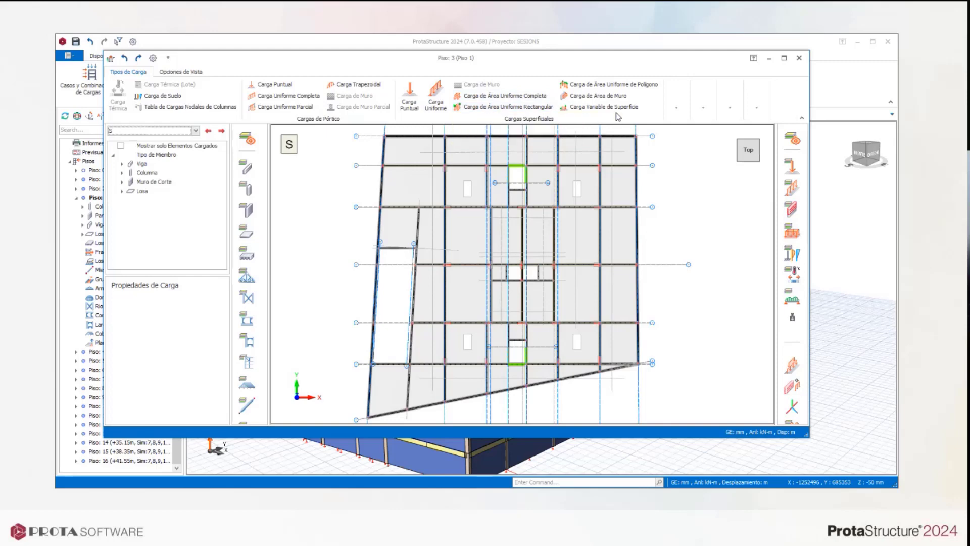
click(612, 84)
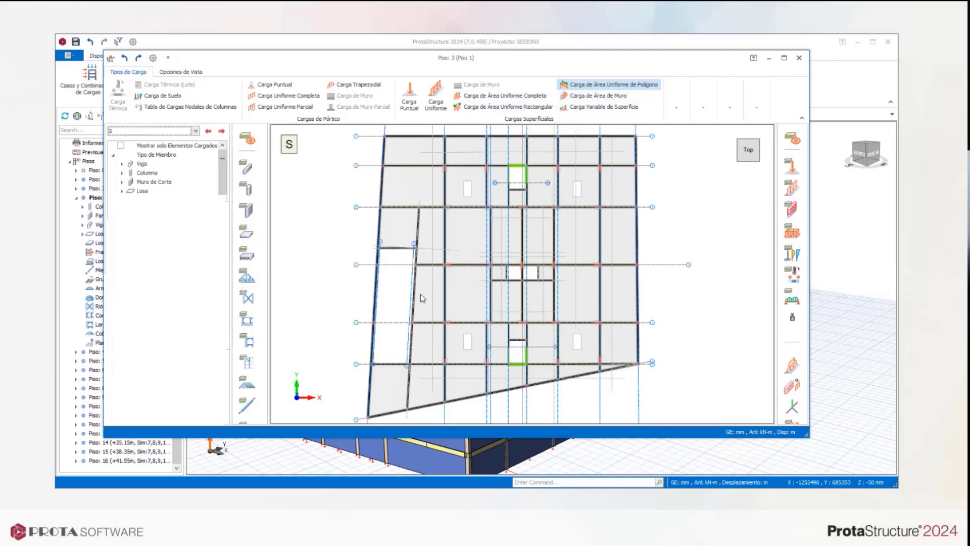
scroll(447, 235, up, 5)
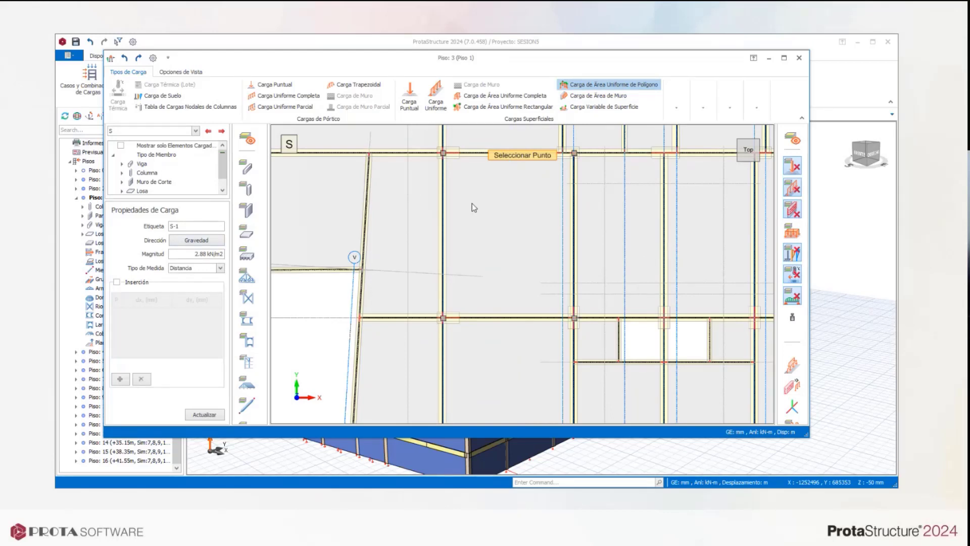
middle_drag(504, 203, 502, 241)
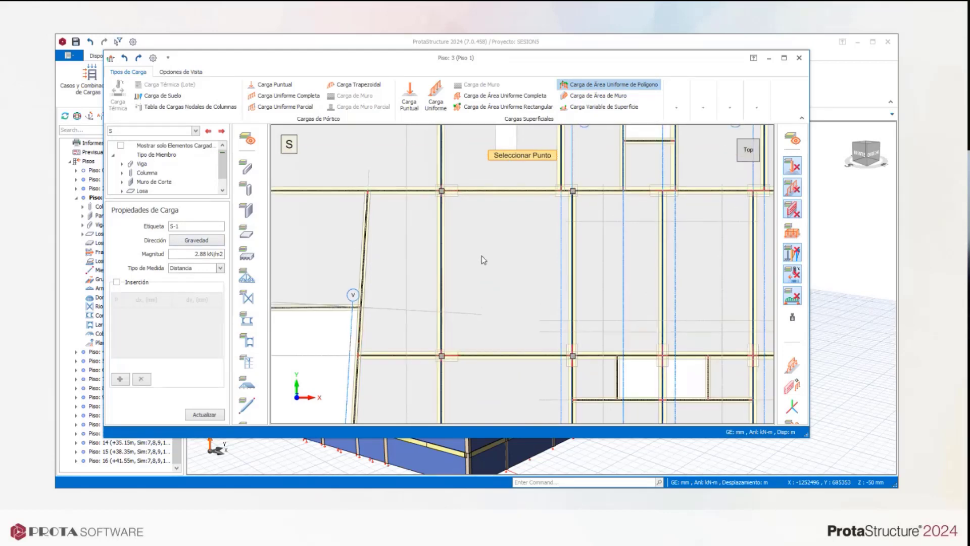
click(504, 235)
click(527, 269)
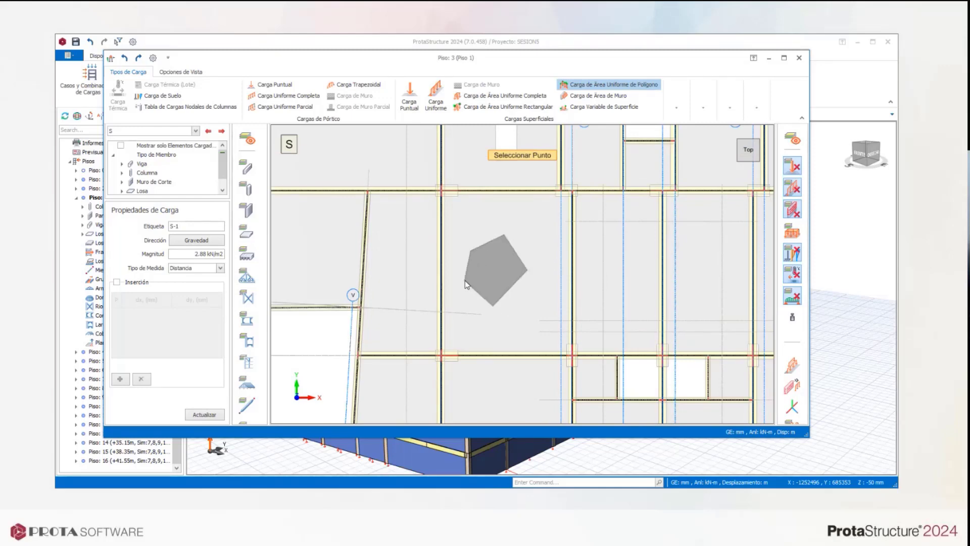
click(465, 280)
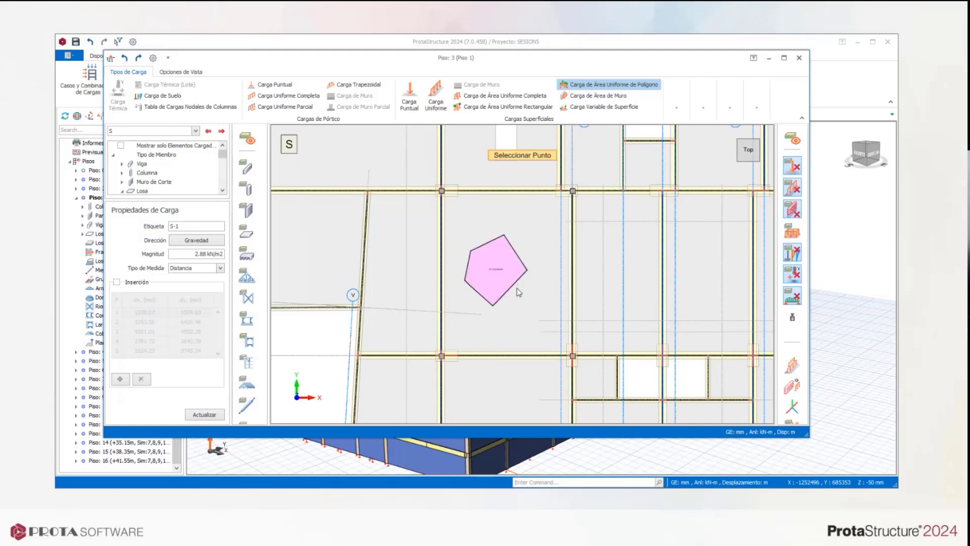
Examine the new polygon area load on the slab in an isometric 3D view.
click(752, 160)
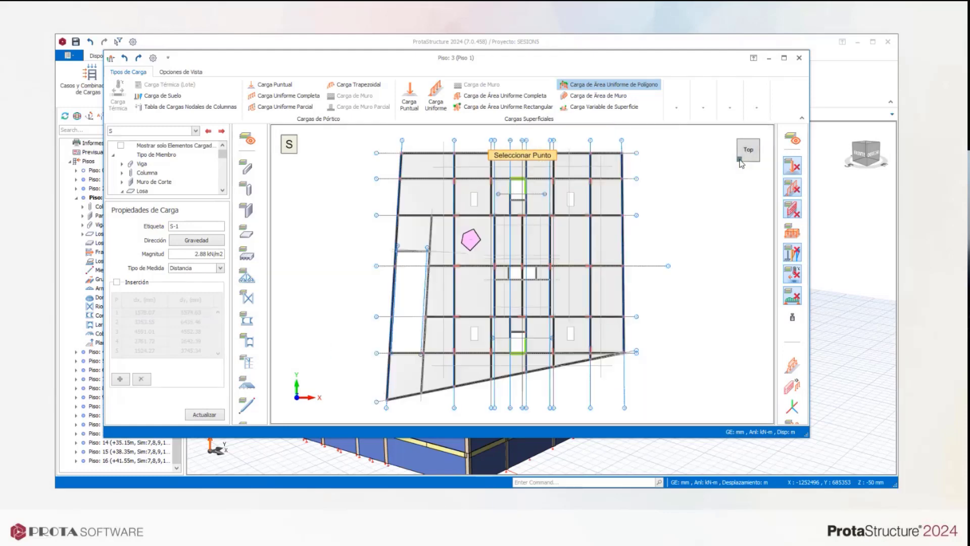
scroll(501, 287, up, 10)
scroll(432, 274, down, 4)
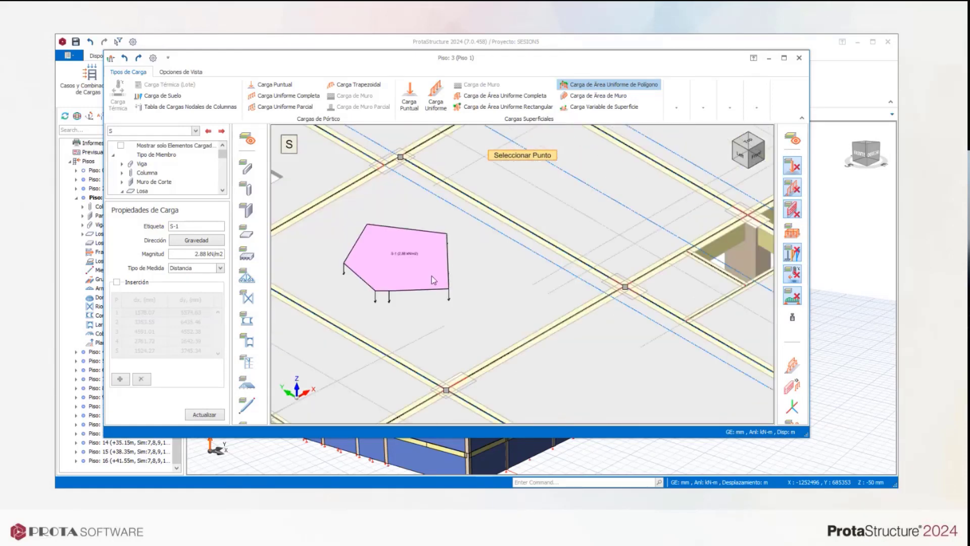
middle_drag(433, 275, 415, 374)
scroll(472, 285, down, 3)
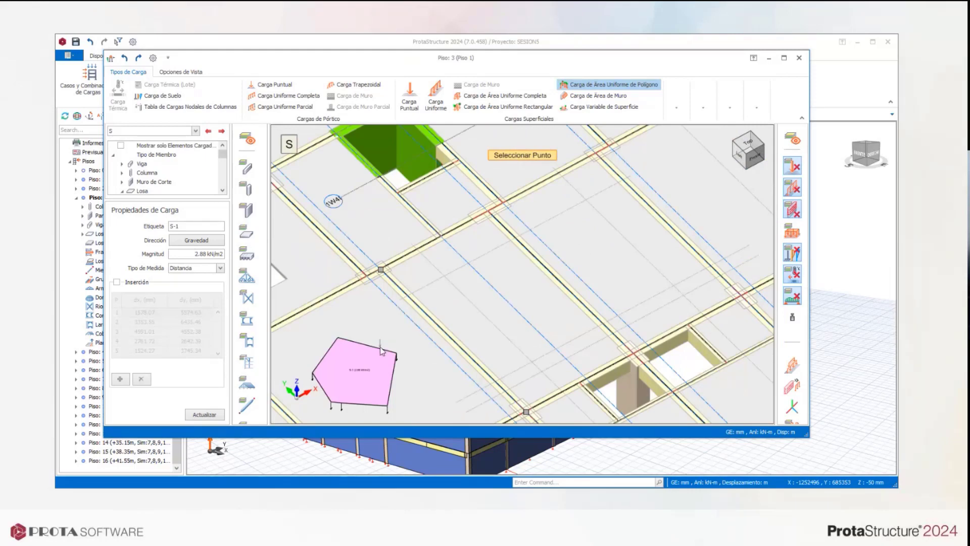
Close the Piso 3 load editor without saving the load changes, and bring up the building analysis and evaluation commands.
middle_drag(406, 320, 454, 286)
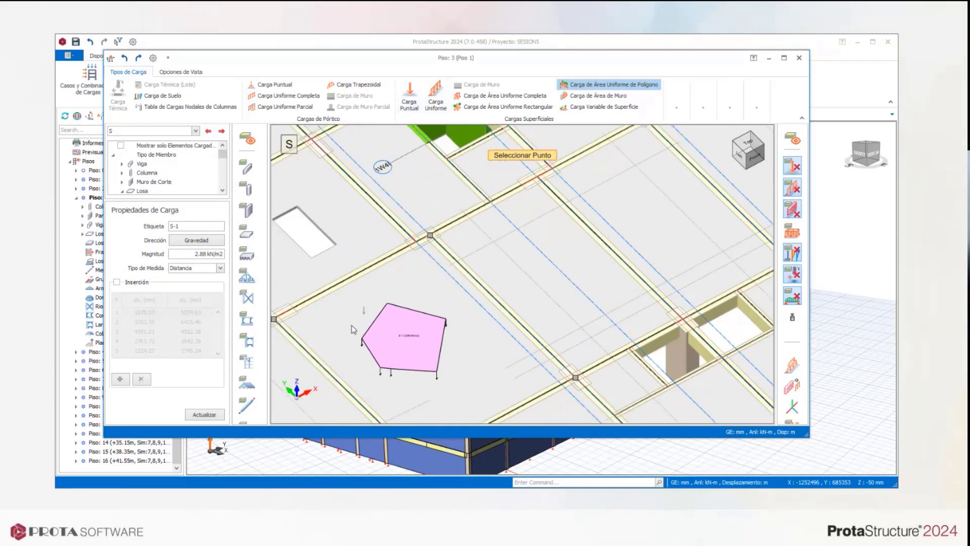
middle_drag(422, 376, 417, 295)
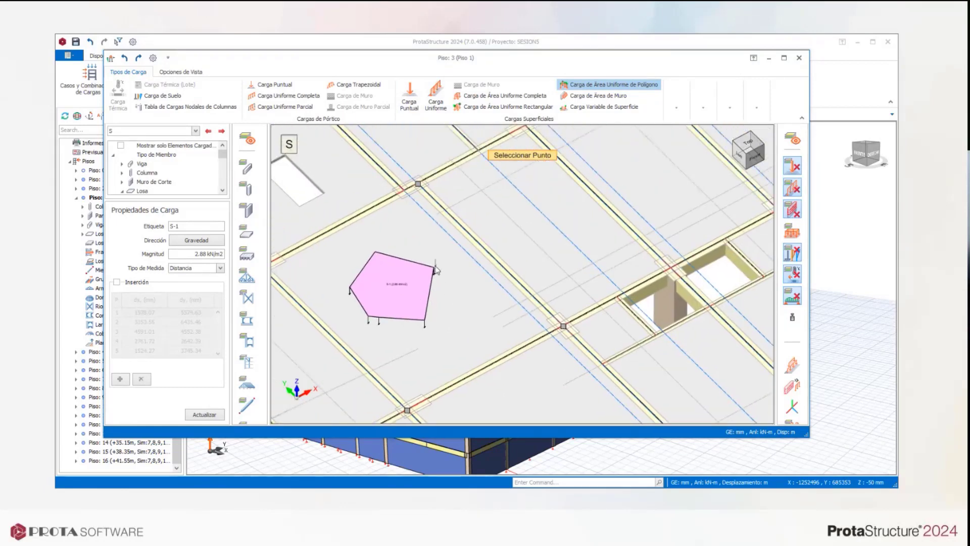
mouse_move(435, 268)
middle_down()
mouse_move(444, 257)
mouse_move(426, 274)
middle_up()
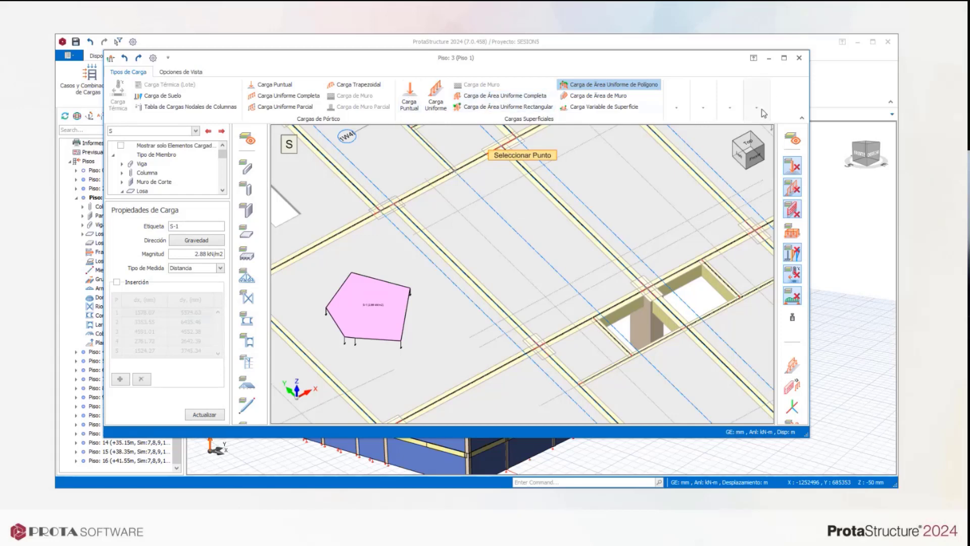
click(799, 58)
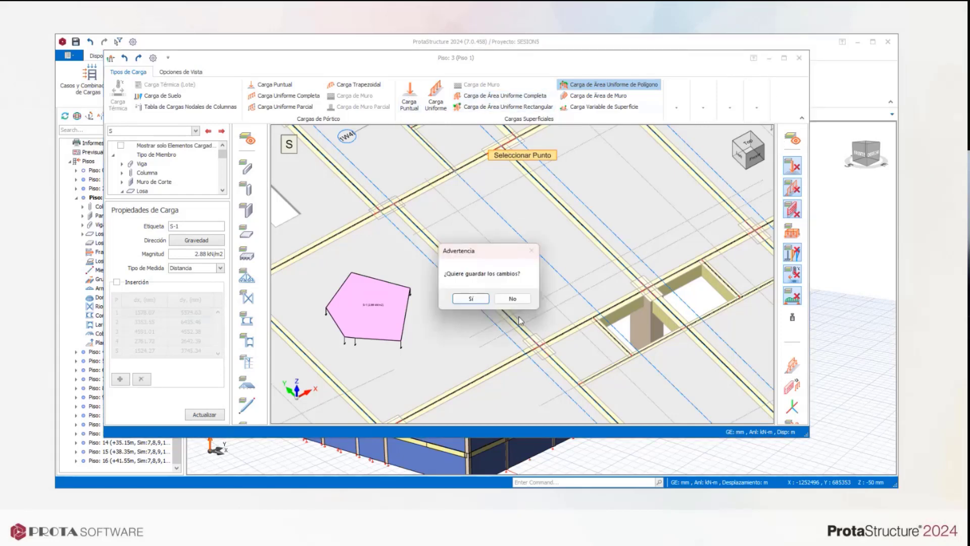
click(512, 298)
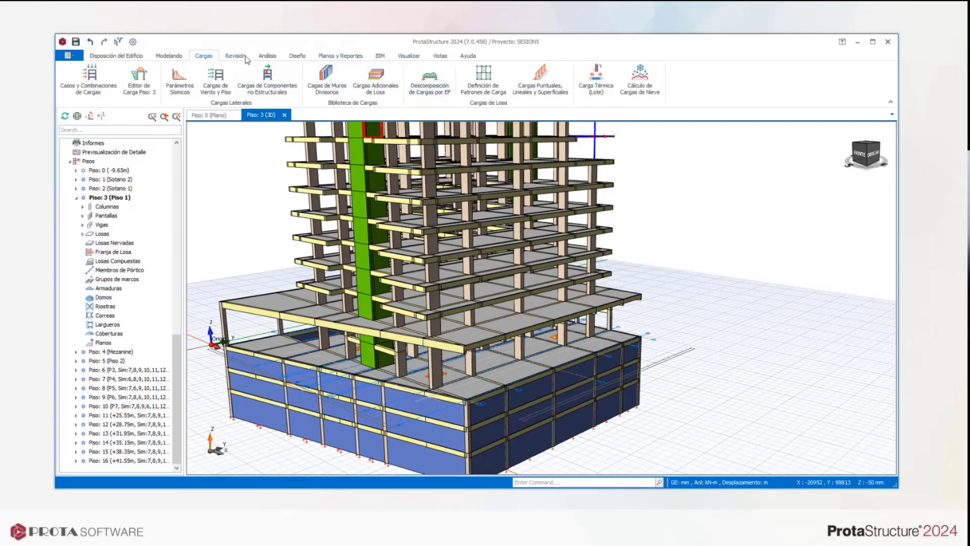
click(268, 56)
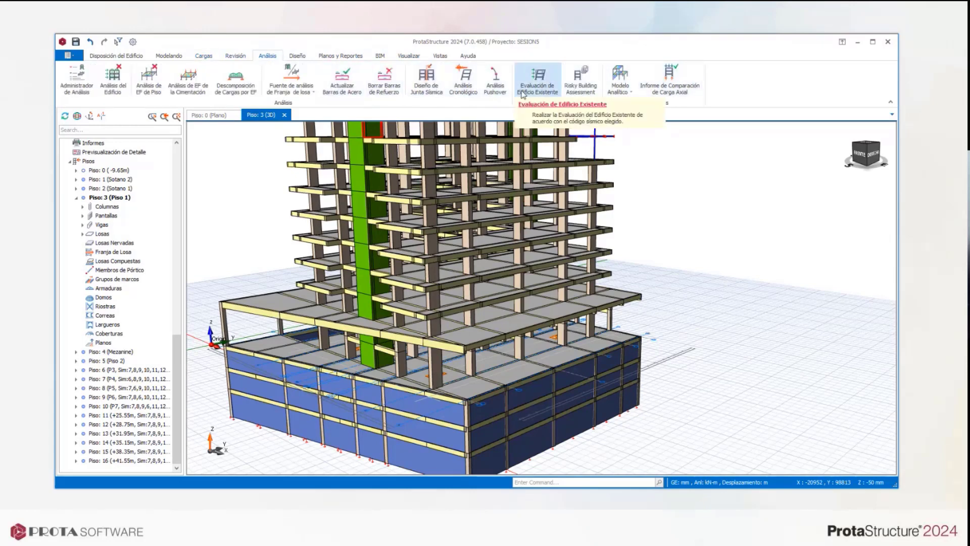